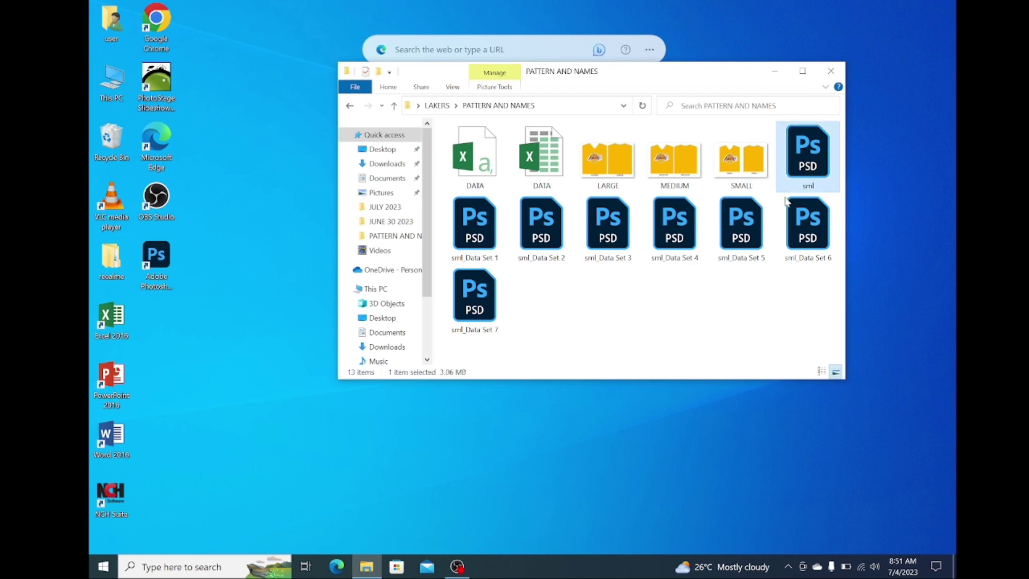
- Delete the PSD files and the DATA CSV file from the PATTERN AND NAMES folder
{"action": "left_click", "coordinate": [476, 311], "text": "shift"}
{"action": "key", "text": "Delete"}
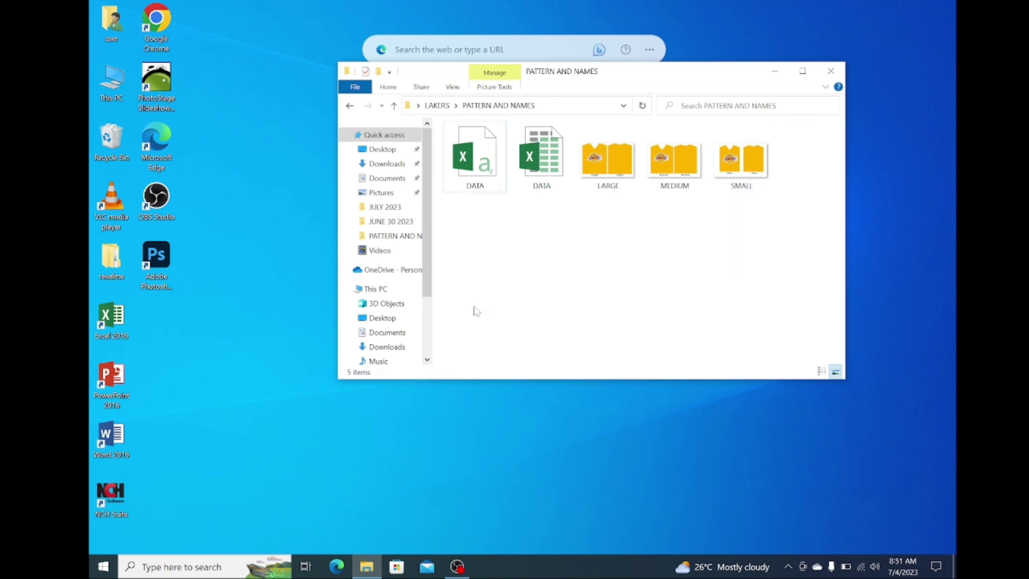
{"action": "left_click", "coordinate": [492, 182]}
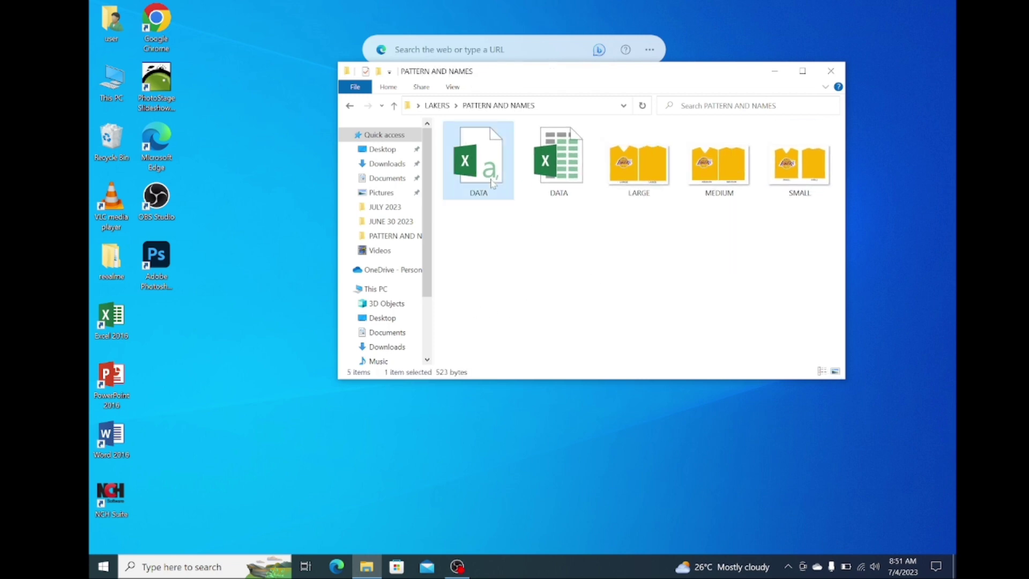
{"action": "key", "text": "Delete"}
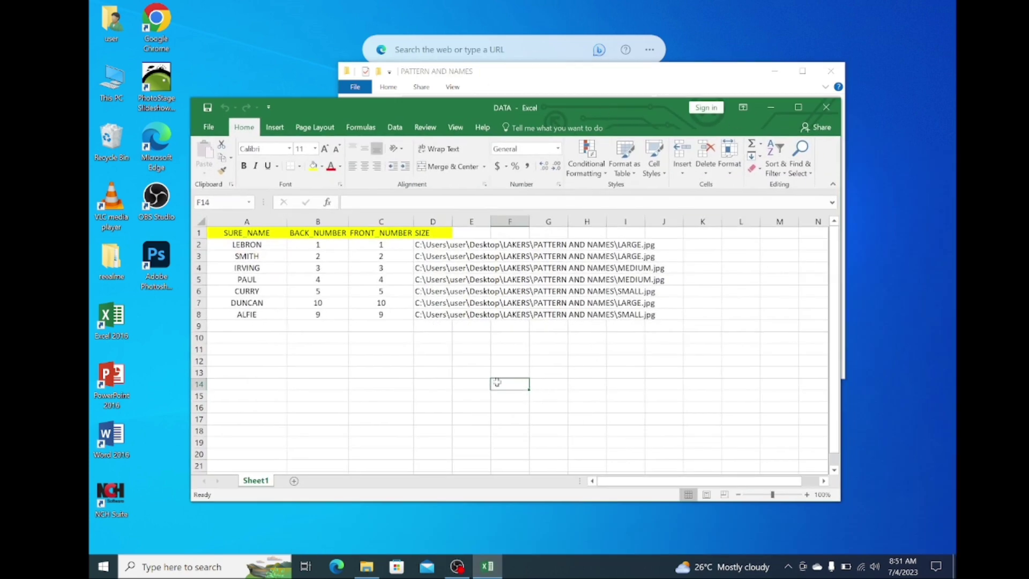
- Open the DATA workbook in Excel and review its table of names, back and front numbers, and pattern image paths
{"action": "left_click_drag", "start_coordinate": [497, 382], "coordinate": [313, 313]}
{"action": "left_click_drag", "start_coordinate": [228, 232], "coordinate": [638, 328]}
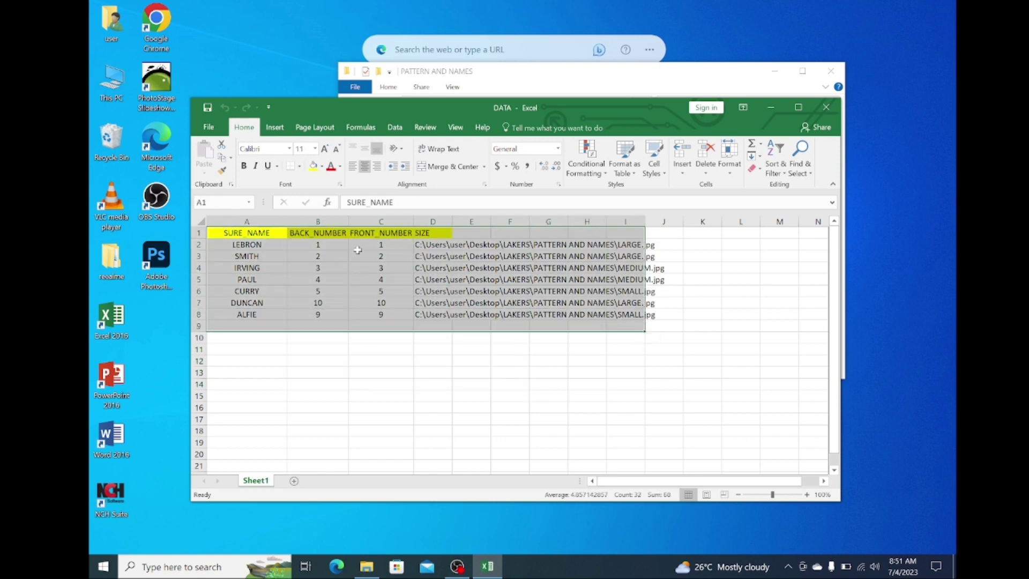
{"action": "left_click", "coordinate": [296, 234]}
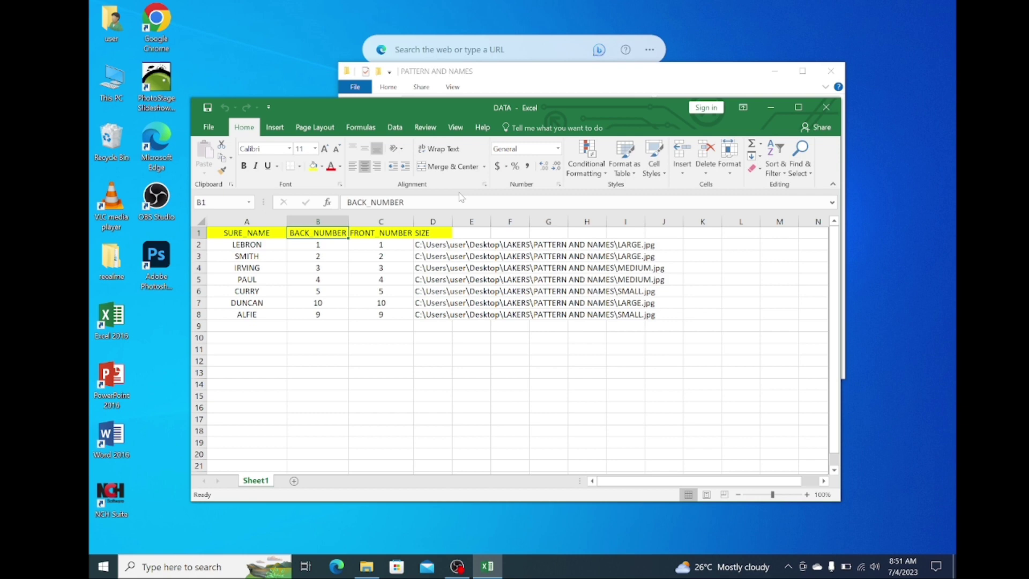
- Insert a blank column before FRONT_NUMBER and undo the insertion
{"action": "right_click", "coordinate": [373, 221]}
{"action": "key", "text": "Escape"}
{"action": "right_click", "coordinate": [362, 216]}
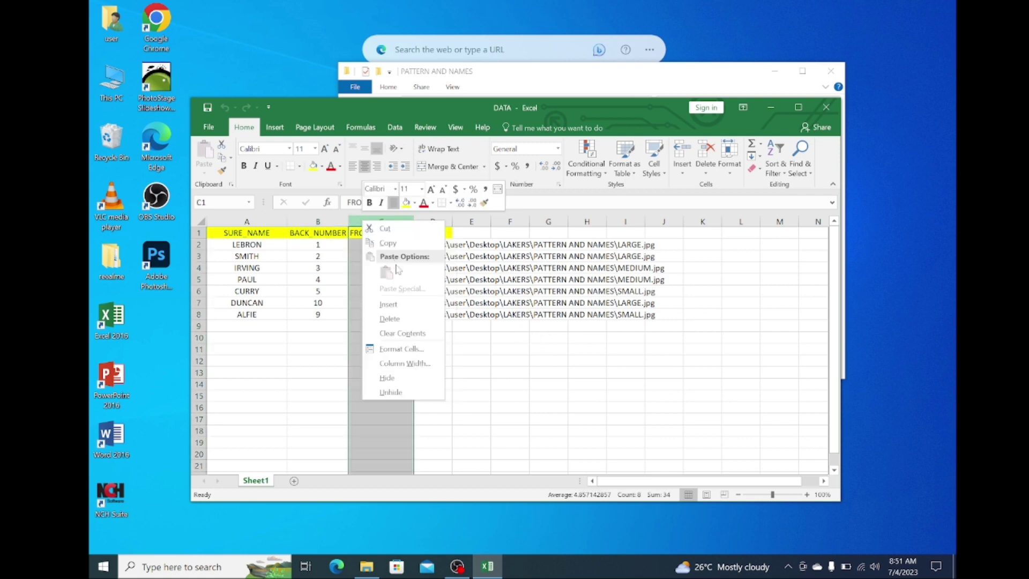
{"action": "left_click", "coordinate": [389, 304]}
{"action": "left_click", "coordinate": [499, 375]}
{"action": "left_click", "coordinate": [381, 235]}
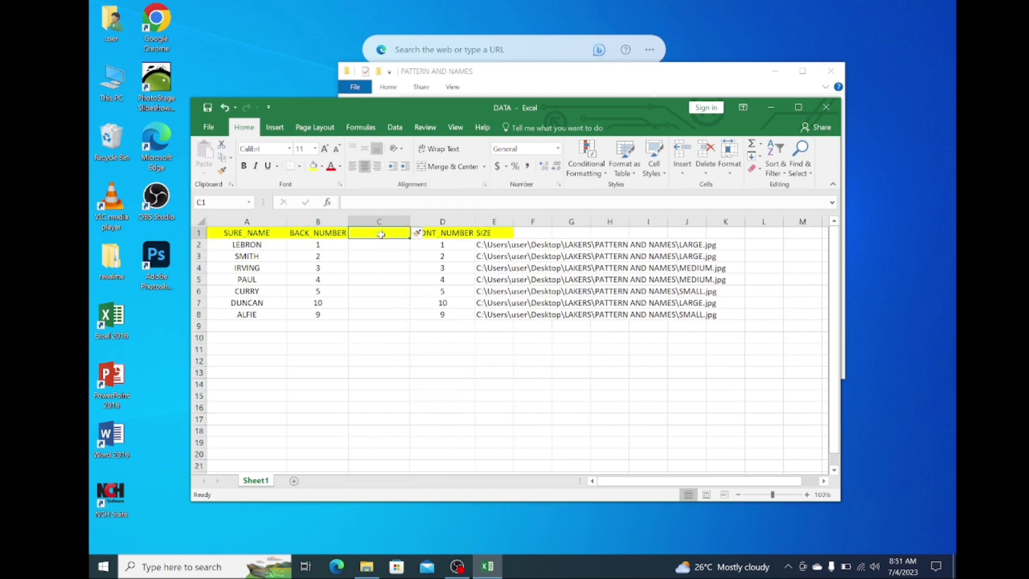
{"action": "key", "text": "ctrl+z"}
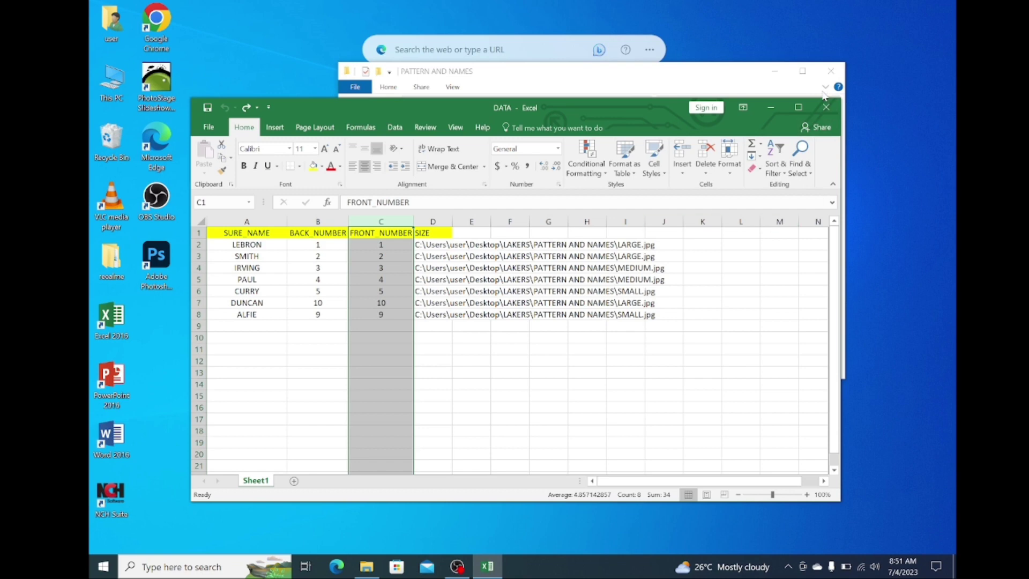
- Minimize the workbook and view the LARGE jersey pattern image from the PATTERN AND NAMES folder
{"action": "left_click", "coordinate": [770, 107]}
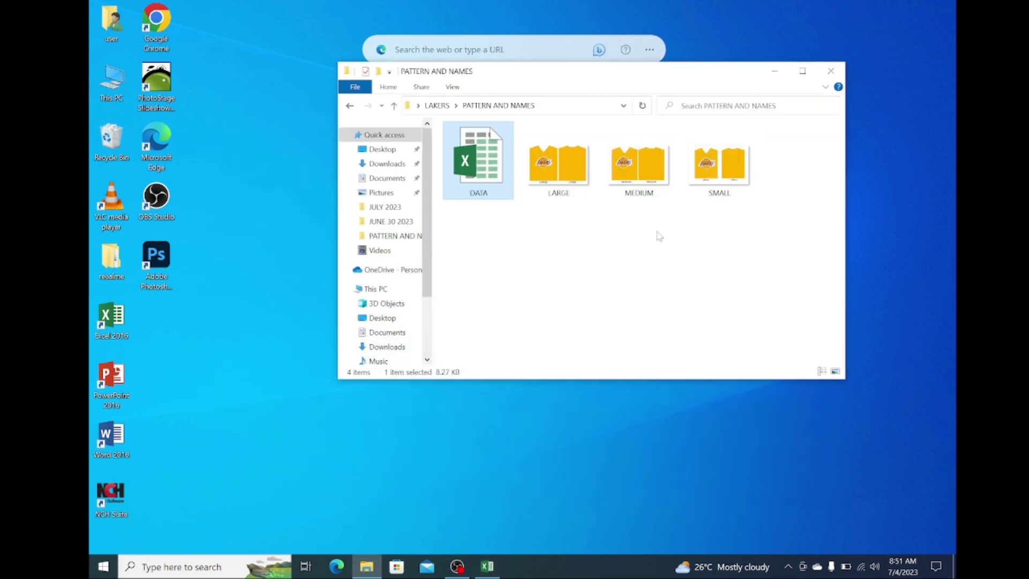
{"action": "left_click_drag", "start_coordinate": [524, 226], "coordinate": [752, 253]}
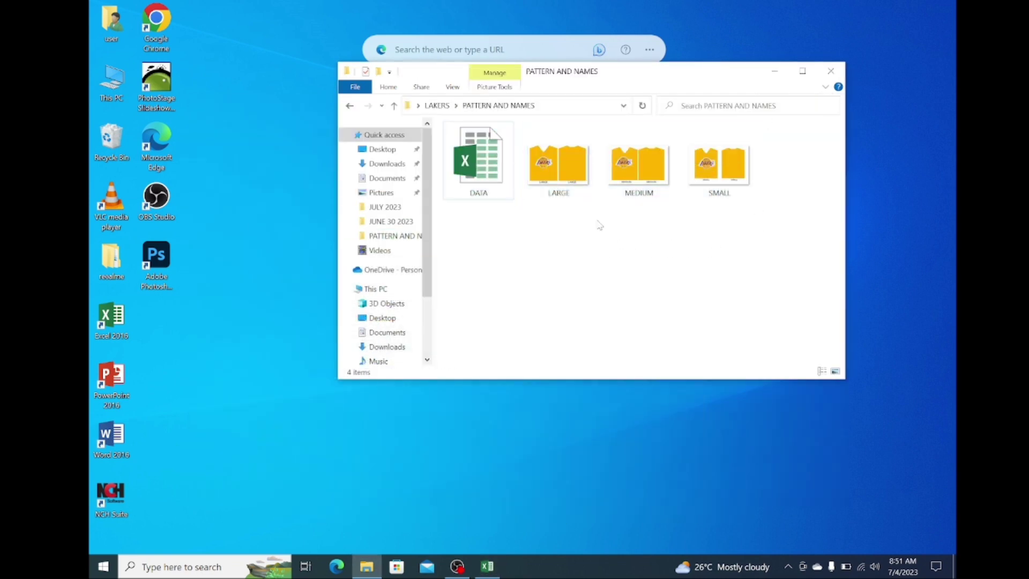
{"action": "double_click", "coordinate": [576, 180]}
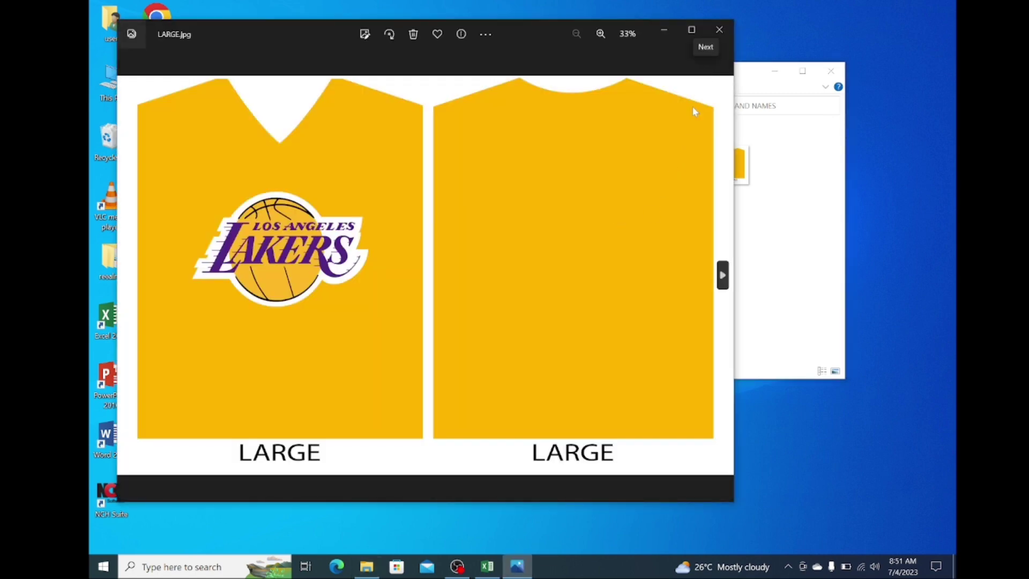
{"action": "left_click_drag", "start_coordinate": [530, 32], "coordinate": [511, 22]}
{"action": "left_click", "coordinate": [699, 17]}
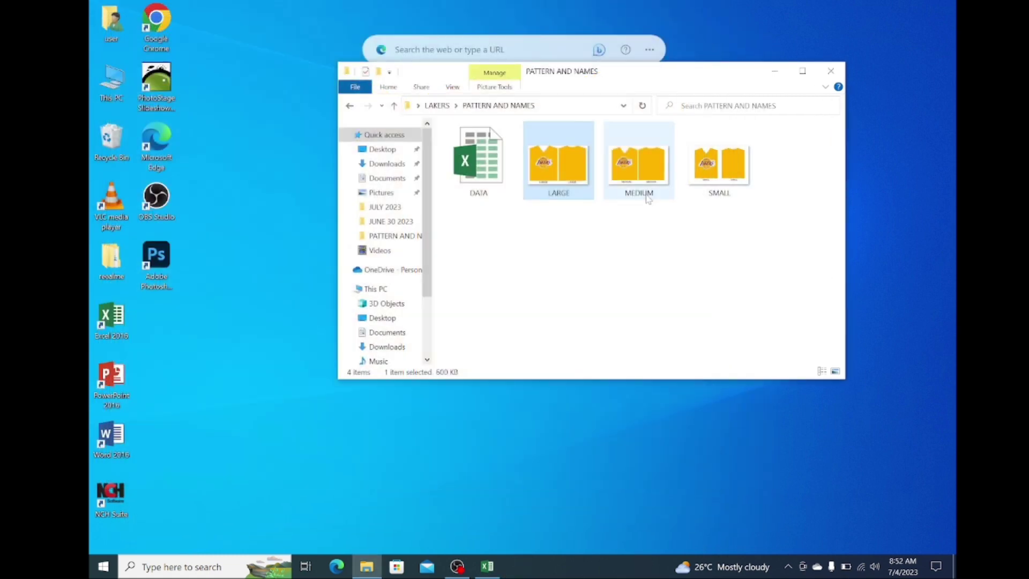
- Restore the deleted sml PSD file from the Recycle Bin to the PATTERN AND NAMES folder
{"action": "left_click", "coordinate": [648, 198]}
{"action": "left_click", "coordinate": [394, 105]}
{"action": "right_click", "coordinate": [643, 230]}
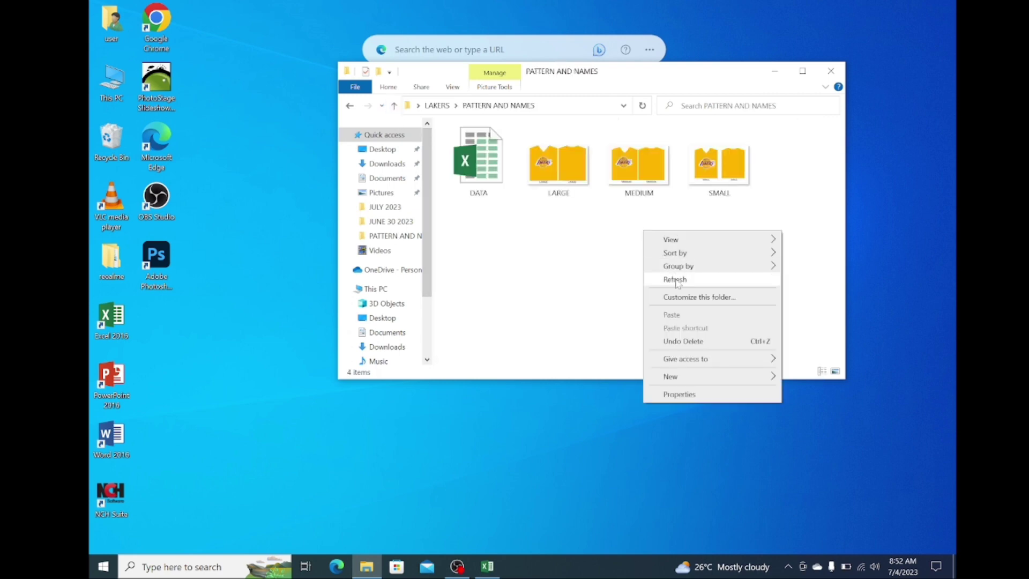
{"action": "left_click", "coordinate": [674, 279]}
{"action": "right_click", "coordinate": [112, 141]}
{"action": "left_click", "coordinate": [129, 150]}
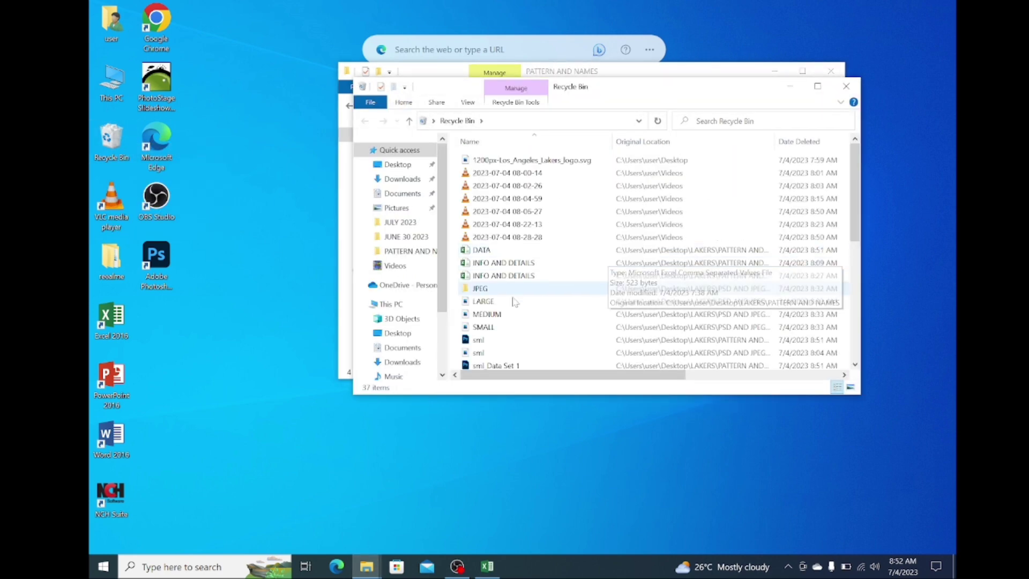
{"action": "right_click", "coordinate": [475, 340]}
{"action": "left_click", "coordinate": [500, 347]}
{"action": "left_click", "coordinate": [847, 86]}
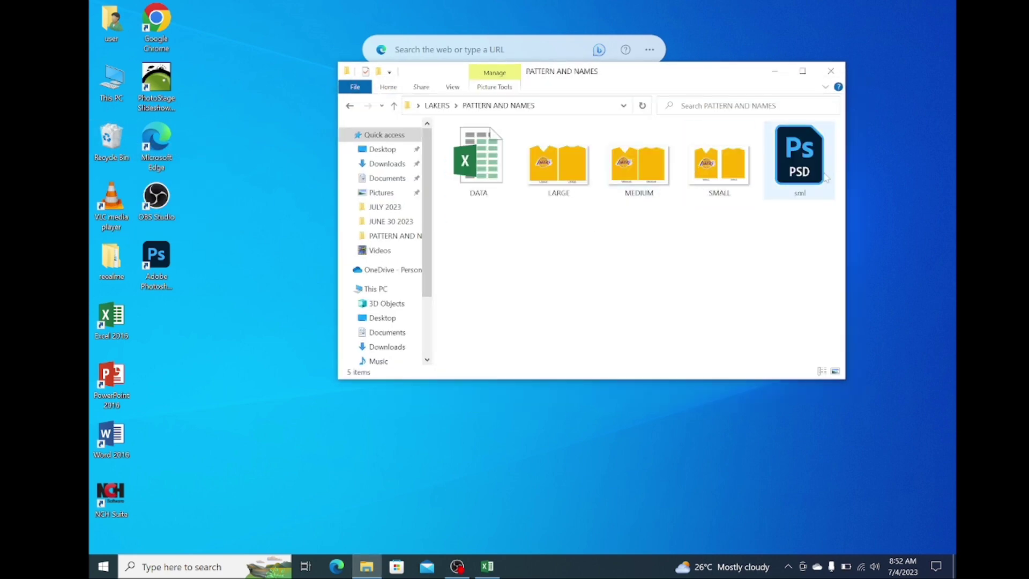
- Rename the sml PSD file as LAYOUT
{"action": "right_click", "coordinate": [826, 177]}
{"action": "left_click", "coordinate": [851, 475]}
{"action": "type", "text": "layo"}
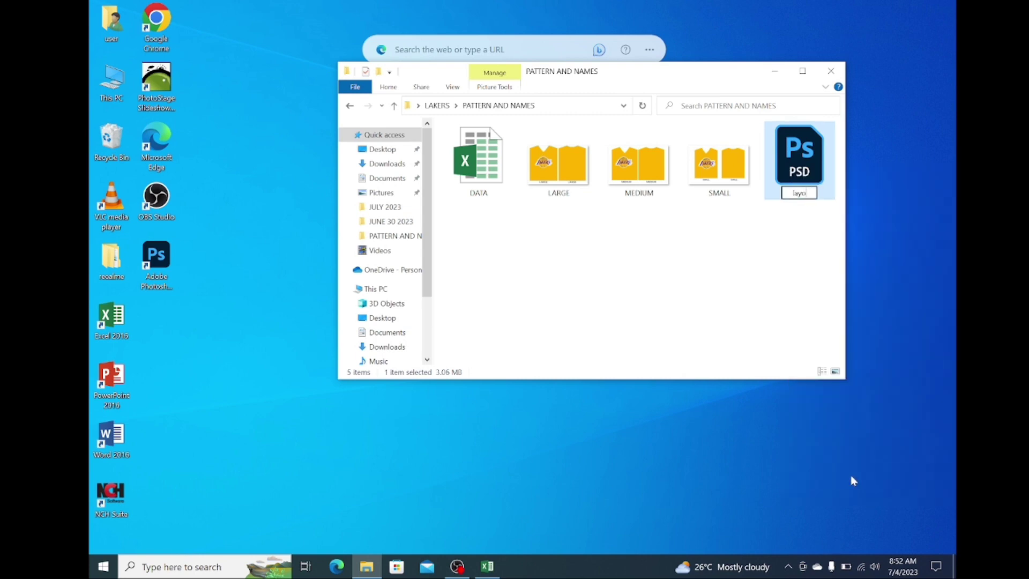
{"action": "key", "text": "BackSpace"}
{"action": "key", "text": "BackSpace"}
{"action": "key", "text": "BackSpace"}
{"action": "key", "text": "BackSpace"}
{"action": "type", "text": "LAYOUT"}
{"action": "key", "text": "Return"}
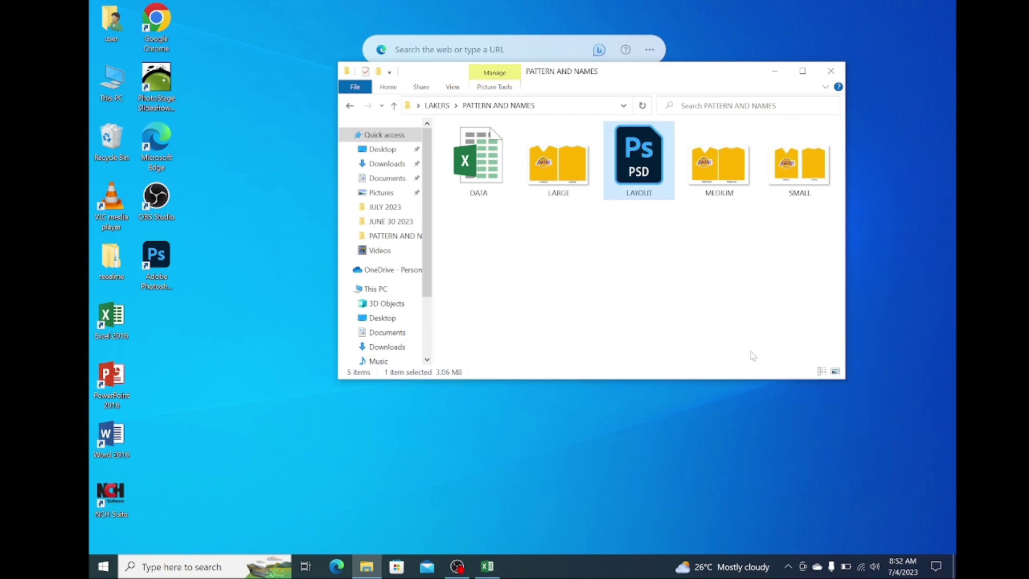
- Open the LAYOUT PSD file in Photoshop and bring its document in front of the DATA workbook
{"action": "right_click", "coordinate": [695, 269]}
{"action": "double_click", "coordinate": [639, 160]}
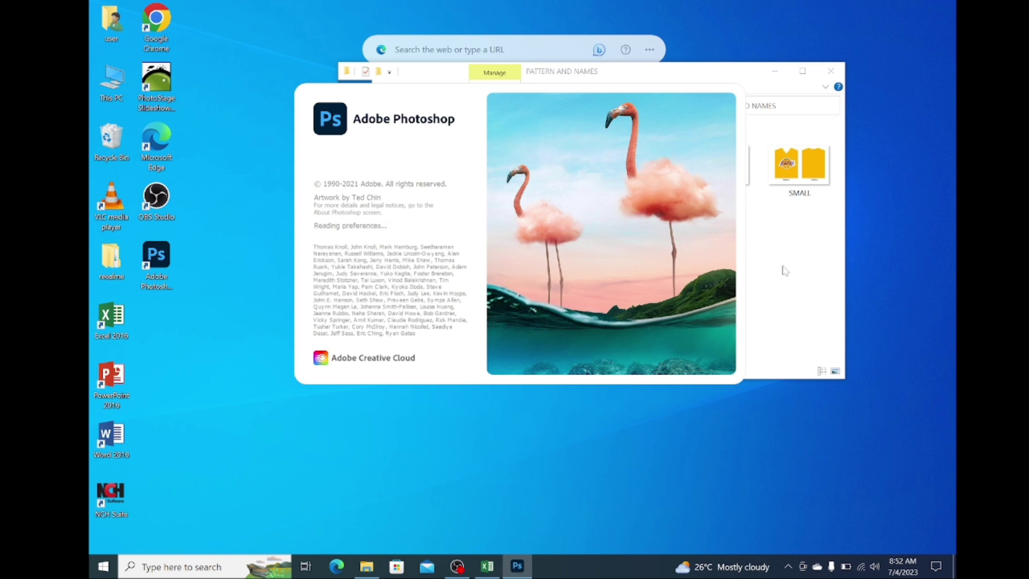
{"action": "left_click", "coordinate": [487, 566]}
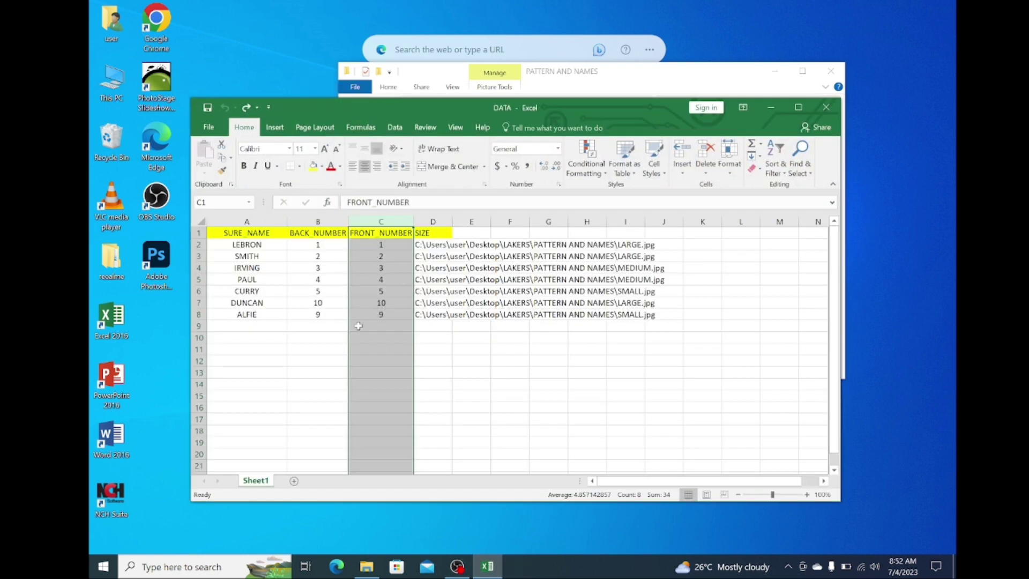
{"action": "left_click", "coordinate": [487, 566]}
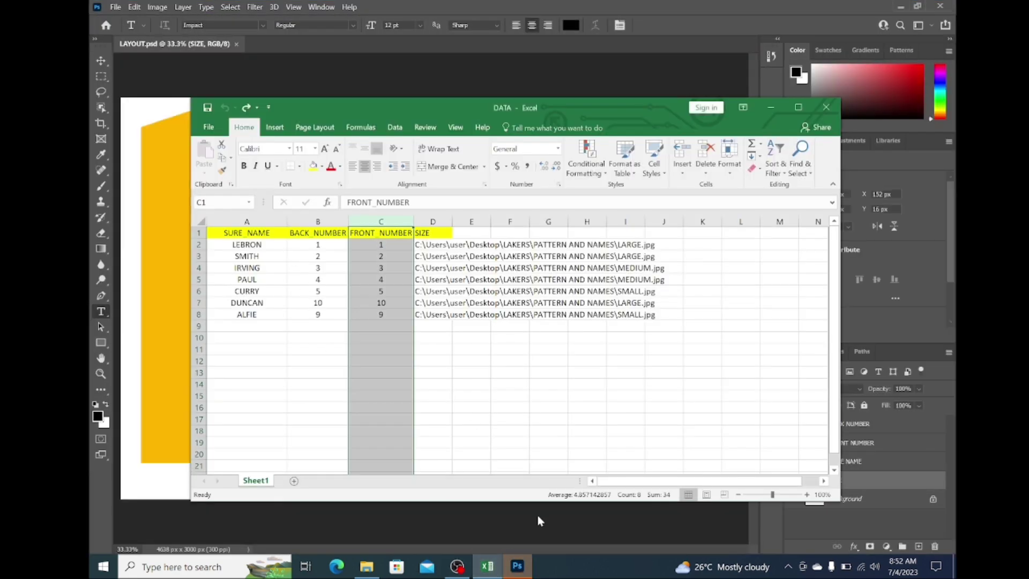
{"action": "left_click", "coordinate": [540, 520]}
- Inspect the SIZE layer by switching its visibility off and on
{"action": "double_click", "coordinate": [794, 480]}
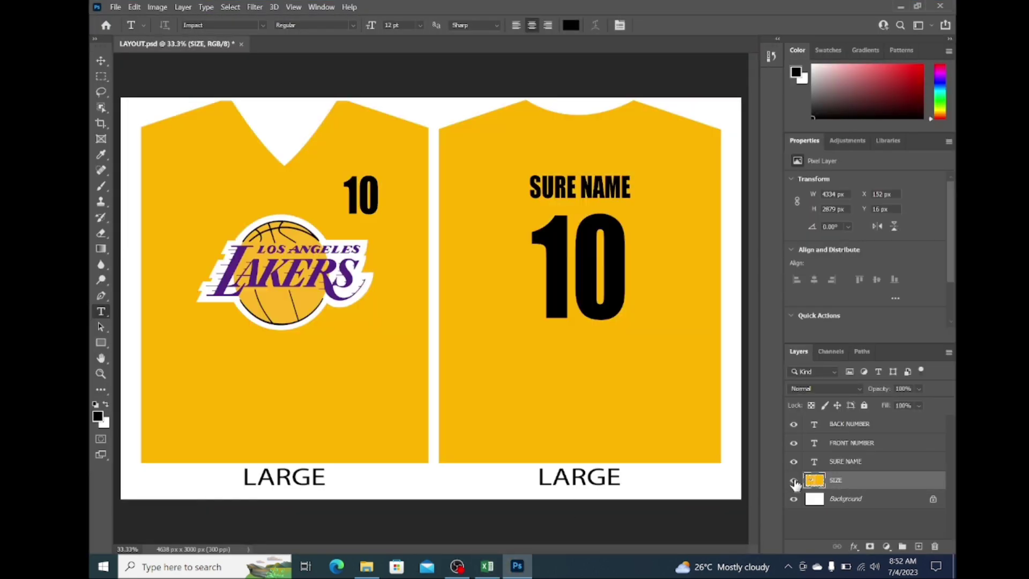
{"action": "key", "text": "v"}
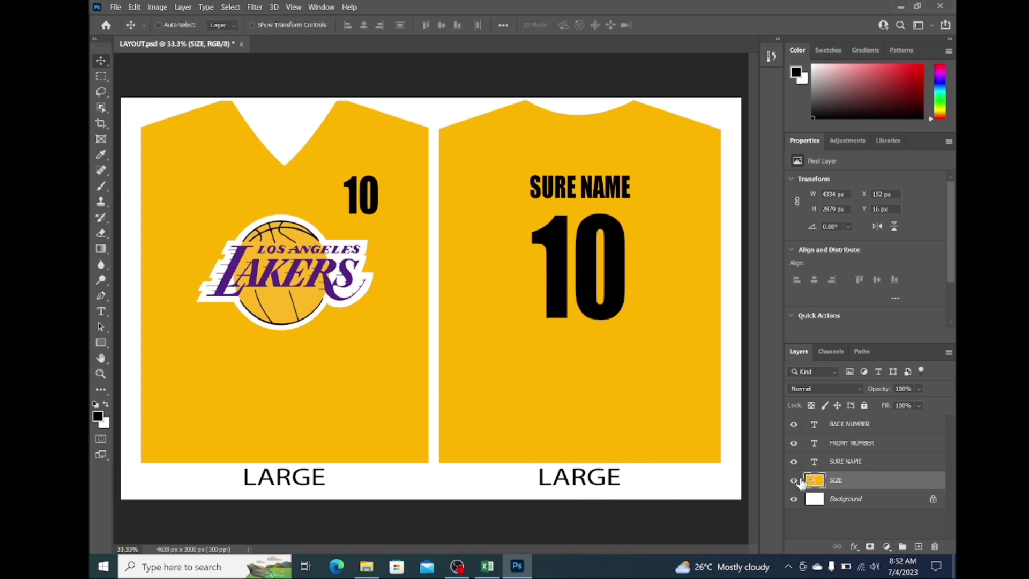
{"action": "left_click", "coordinate": [795, 480]}
{"action": "left_click", "coordinate": [796, 481]}
- Open MEDIUM.jpg in Photoshop, cut its entire image, and close the file without saving
{"action": "left_click", "coordinate": [366, 567]}
{"action": "double_click", "coordinate": [719, 164]}
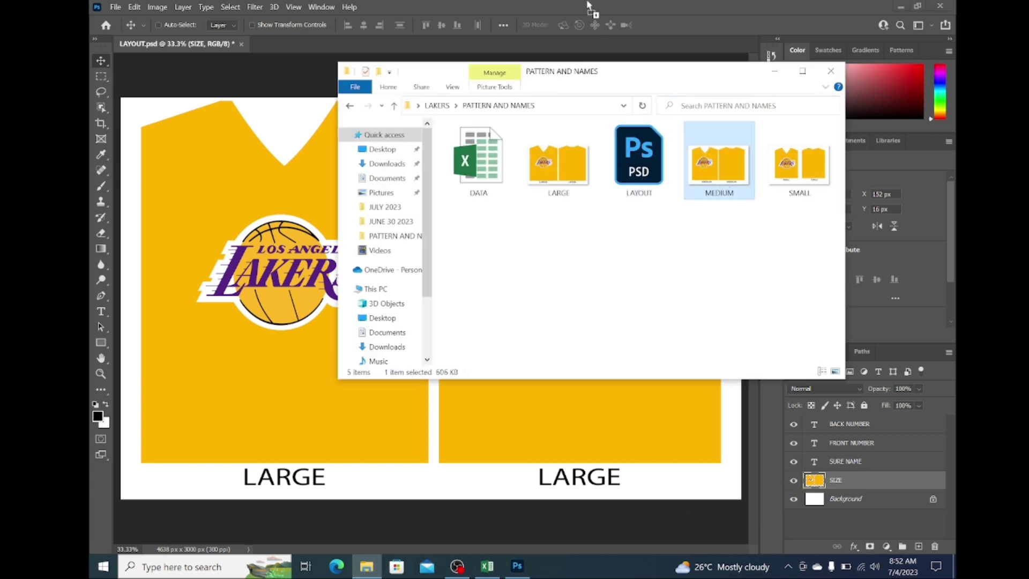
{"action": "key", "text": "ctrl+a"}
{"action": "key", "text": "ctrl+x"}
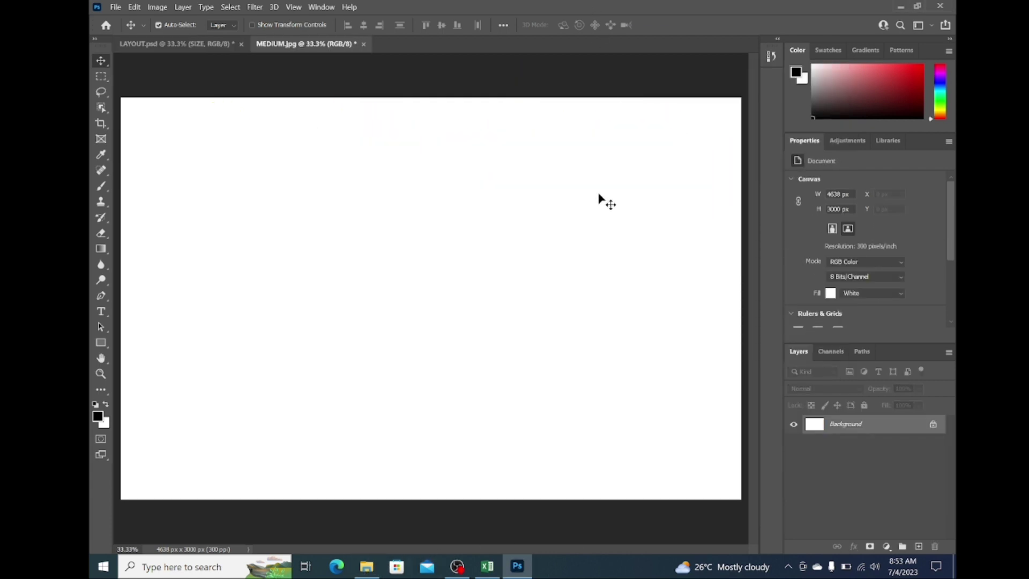
{"action": "key", "text": "ctrl+w"}
{"action": "left_click", "coordinate": [556, 223]}
- Hide the SIZE layer in LAYOUT.psd and paste the medium jersey pattern as a new layer
{"action": "key", "text": "alt+Tab"}
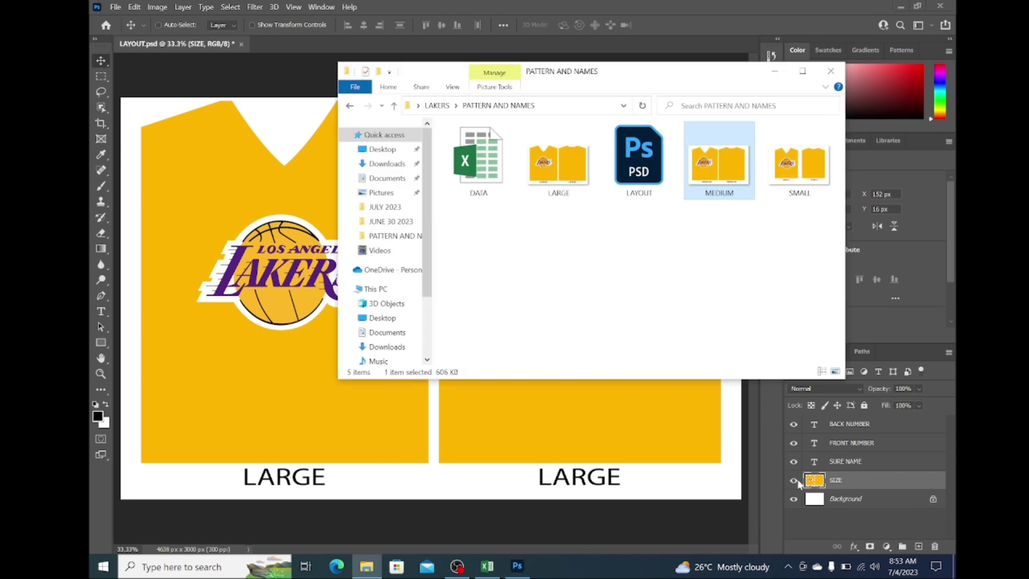
{"action": "key", "text": "alt+Tab"}
{"action": "left_click", "coordinate": [794, 481]}
{"action": "key", "text": "ctrl+v"}
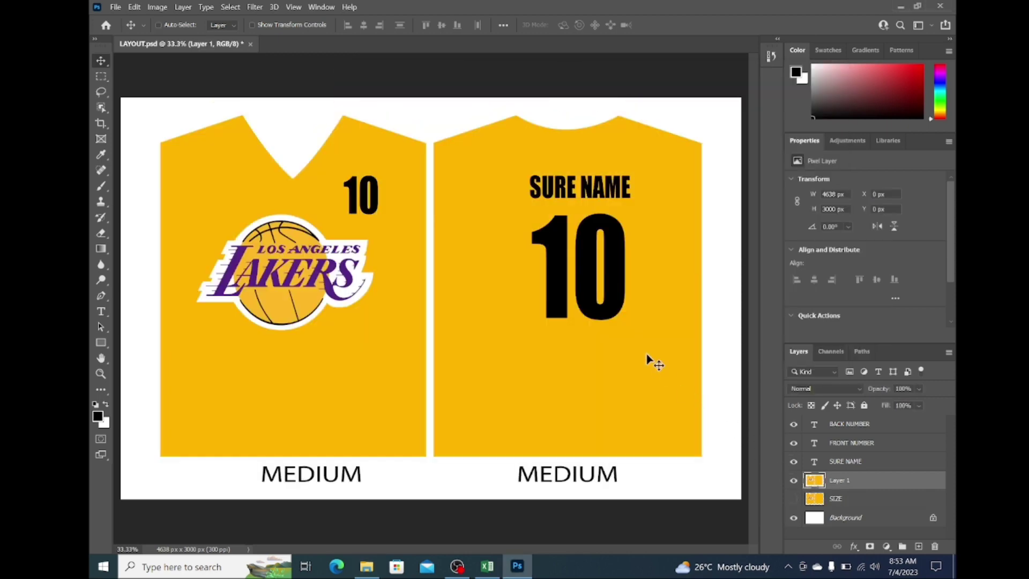
- Try shifting the pasted pattern, undo the move, and rename its layer MEDIUM
{"action": "left_click_drag", "start_coordinate": [638, 259], "coordinate": [650, 265]}
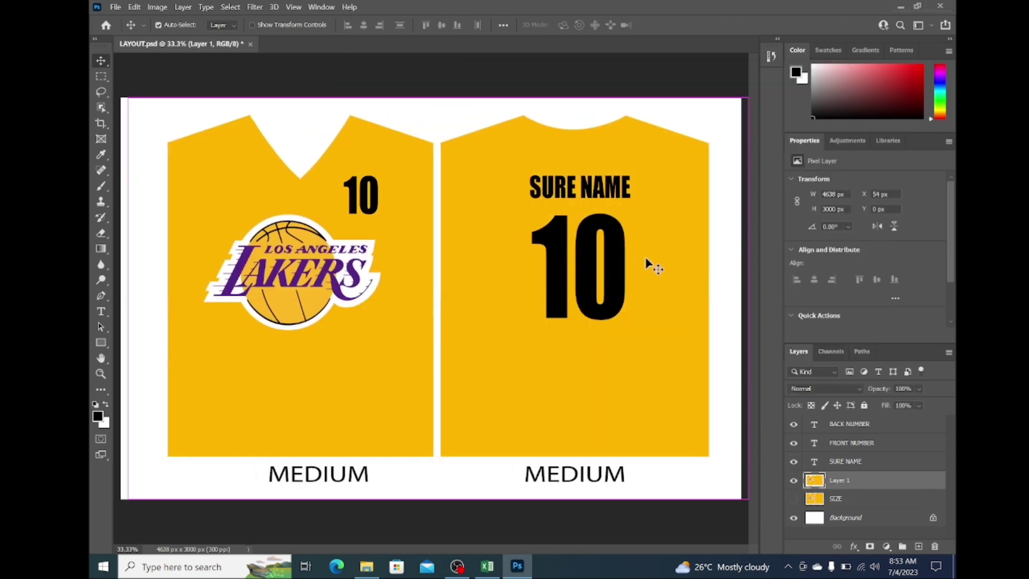
{"action": "key", "text": "ctrl+z"}
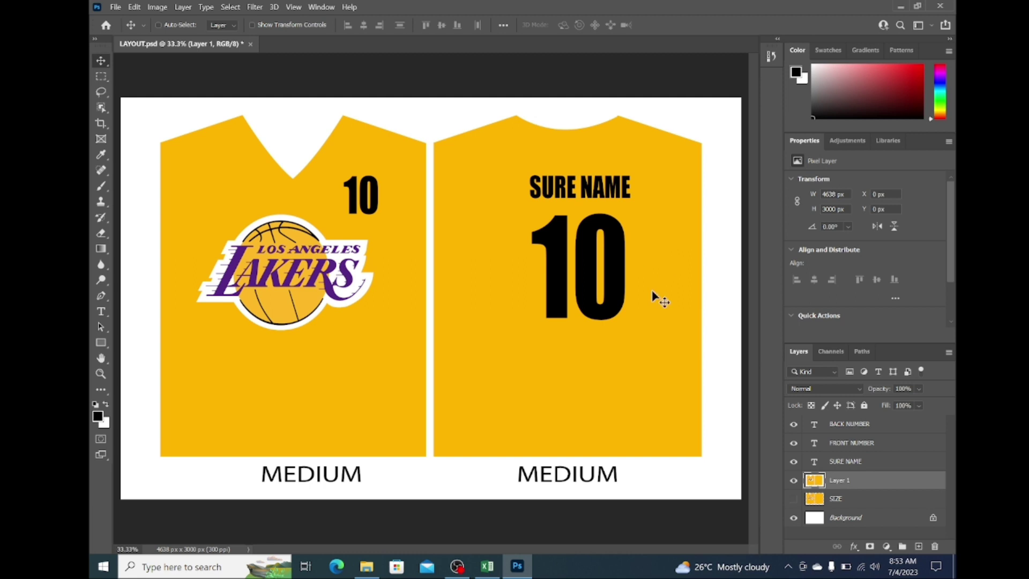
{"action": "double_click", "coordinate": [836, 481]}
{"action": "key", "text": "Return"}
- Cut the entire image from SMALL.jpg and paste it into LAYOUT.psd as a new layer with MEDIUM hidden
{"action": "key", "text": "alt+Tab"}
{"action": "left_click_drag", "start_coordinate": [792, 164], "coordinate": [683, 47]}
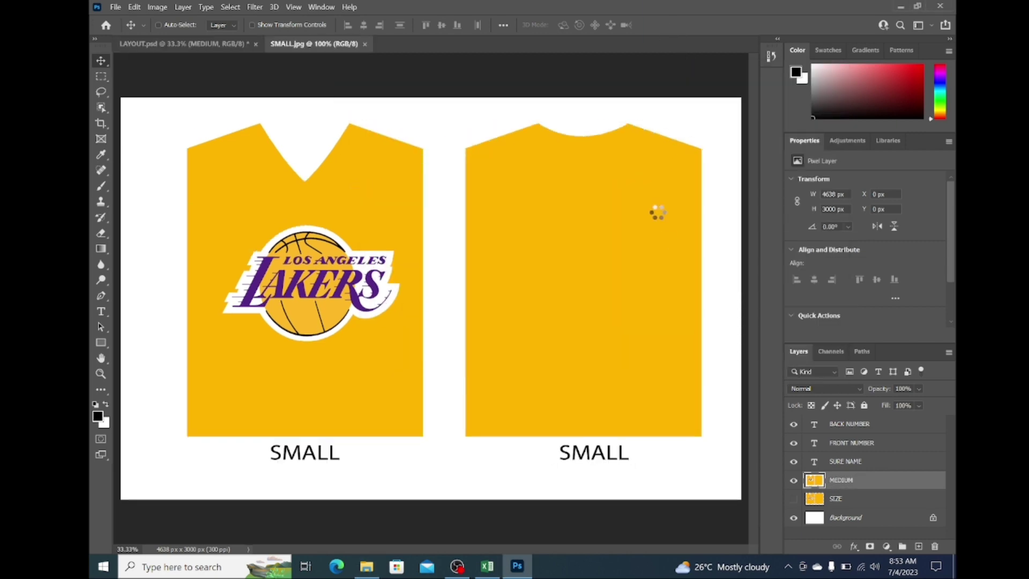
{"action": "key", "text": "ctrl+a"}
{"action": "key", "text": "ctrl+x"}
{"action": "key", "text": "ctrl+w"}
{"action": "left_click", "coordinate": [557, 224]}
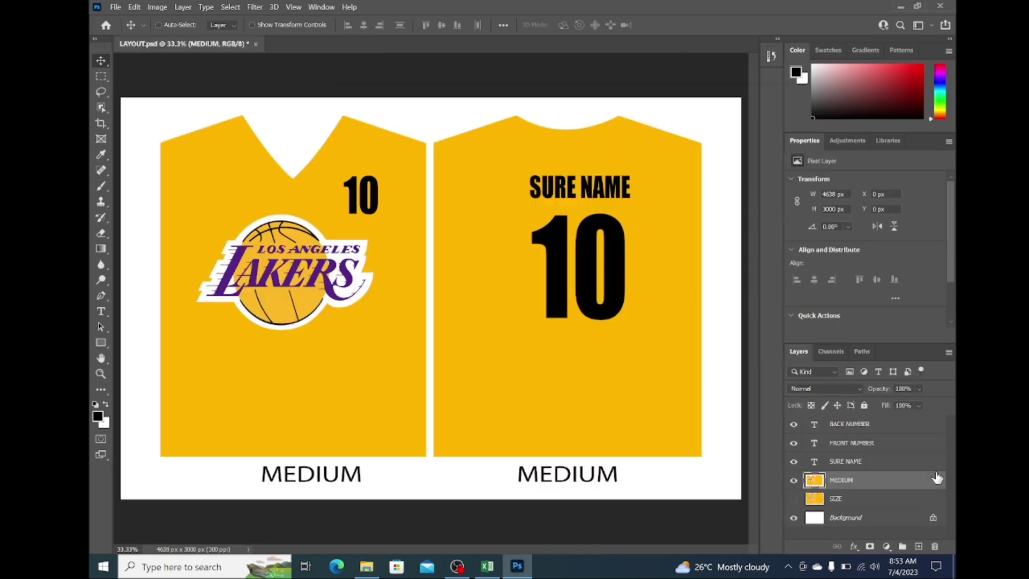
{"action": "left_click", "coordinate": [794, 479]}
{"action": "key", "text": "ctrl+v"}
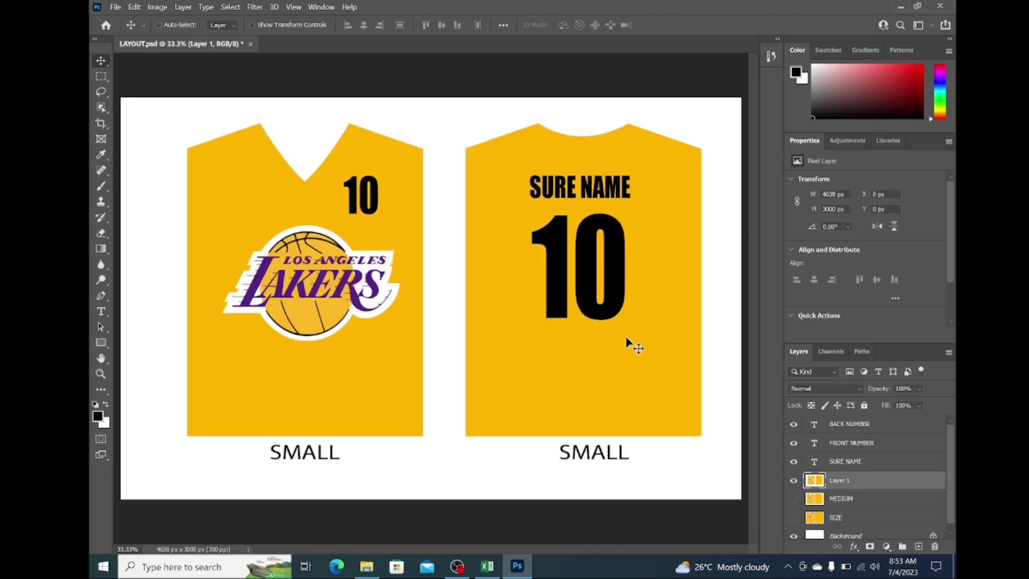
- Compare the small, MEDIUM and SIZE pattern layers by switching their visibility on and off
{"action": "left_click", "coordinate": [793, 480]}
{"action": "left_click", "coordinate": [794, 498]}
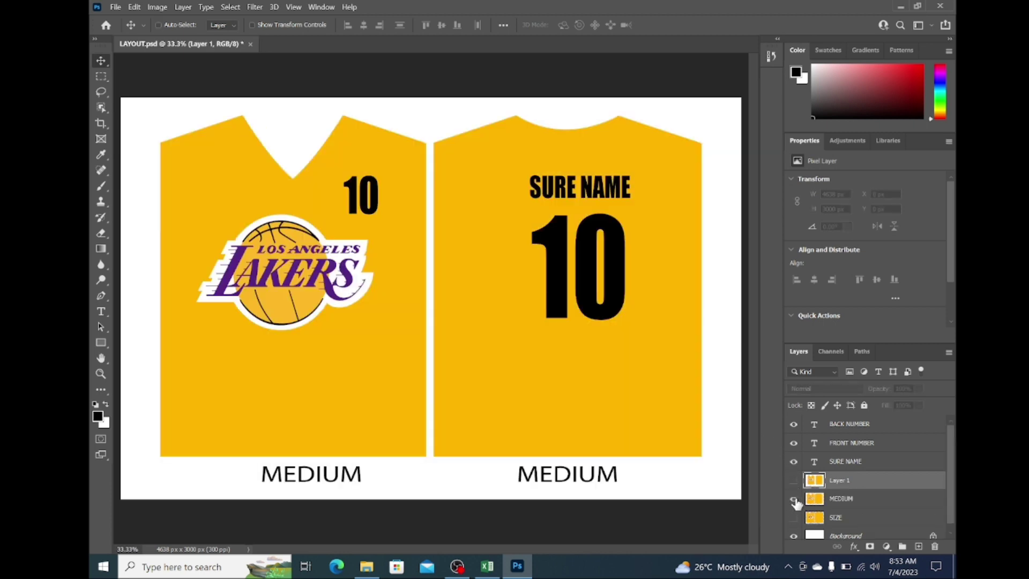
{"action": "left_click", "coordinate": [793, 499]}
{"action": "left_click", "coordinate": [794, 517]}
{"action": "left_click", "coordinate": [794, 518]}
{"action": "left_click", "coordinate": [794, 499]}
- Delete the pasted small and medium pattern layers, leaving the SIZE layer visible
{"action": "key", "text": "Delete"}
{"action": "left_click", "coordinate": [794, 480]}
{"action": "left_click", "coordinate": [793, 499]}
{"action": "key", "text": "Delete"}
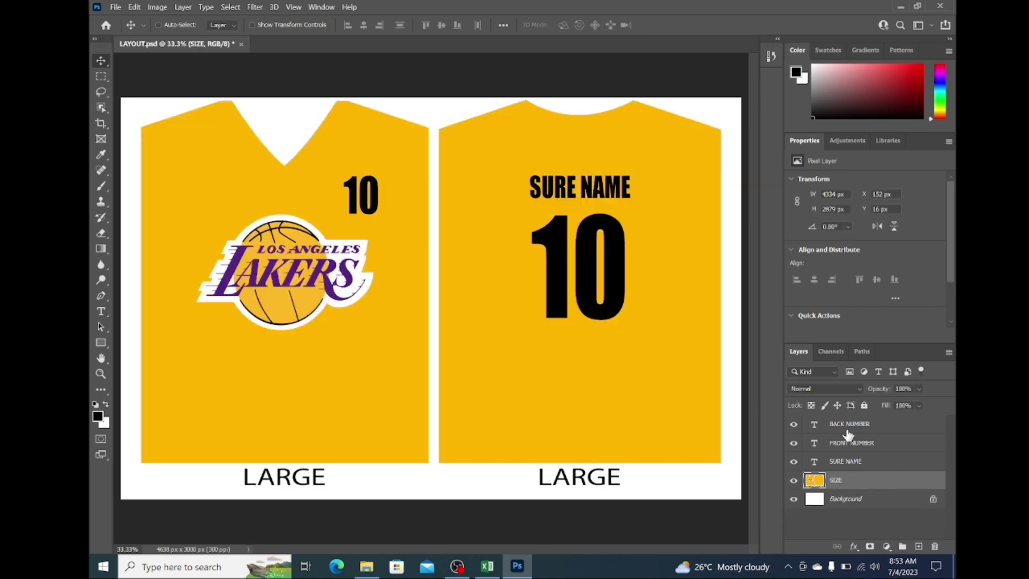
- Switch to the DATA workbook in Excel and review the SURE_NAME, BACK_NUMBER and FRONT_NUMBER column headers
{"action": "left_click", "coordinate": [487, 566]}
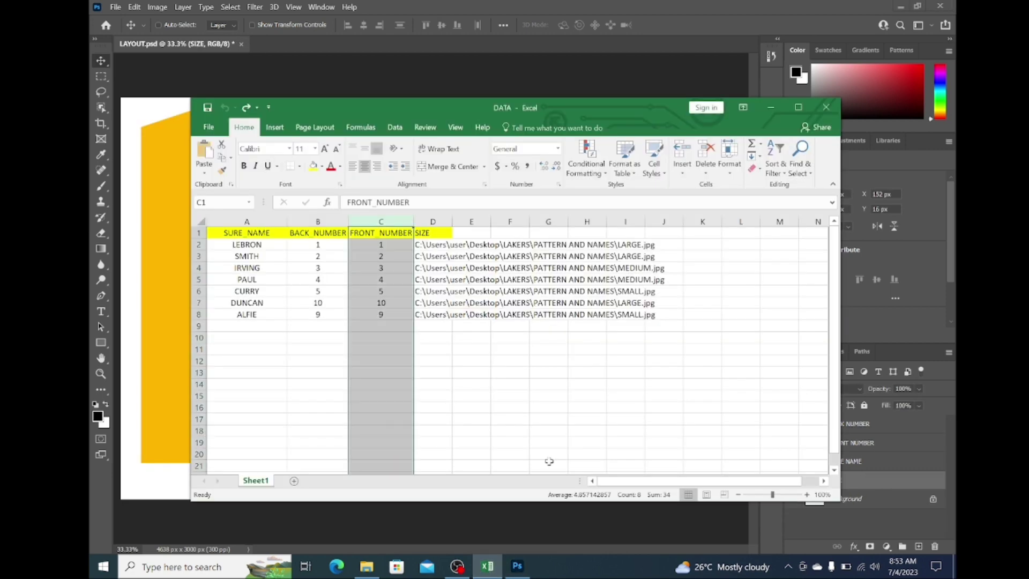
{"action": "left_click", "coordinate": [548, 431]}
{"action": "left_click", "coordinate": [435, 374]}
{"action": "left_click", "coordinate": [235, 232]}
{"action": "left_click", "coordinate": [318, 235]}
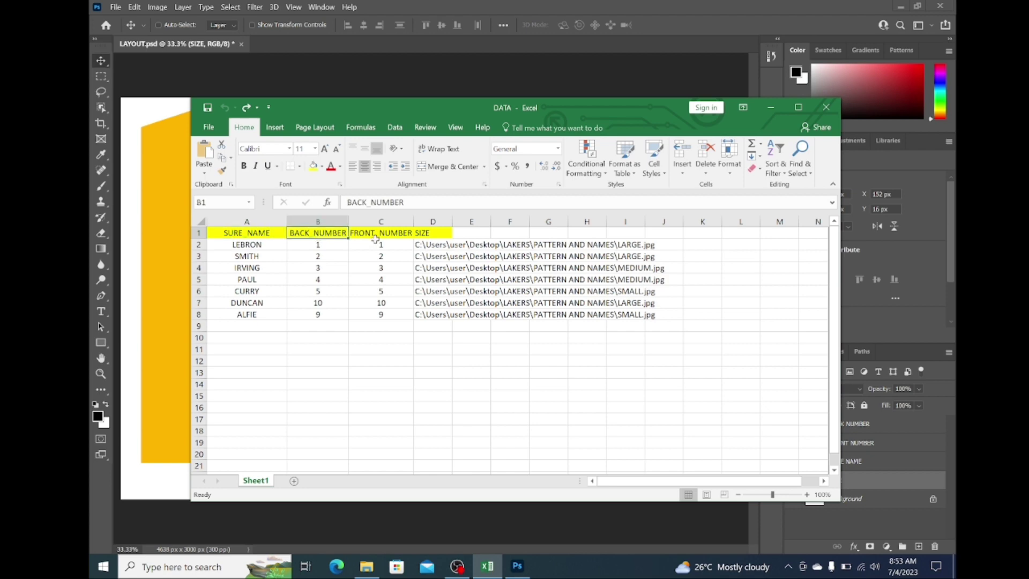
{"action": "left_click", "coordinate": [382, 236]}
- Save the workbook as DATA in CSV (Comma delimited) format in the PATTERN AND NAMES folder, and close it
{"action": "left_click", "coordinate": [209, 127]}
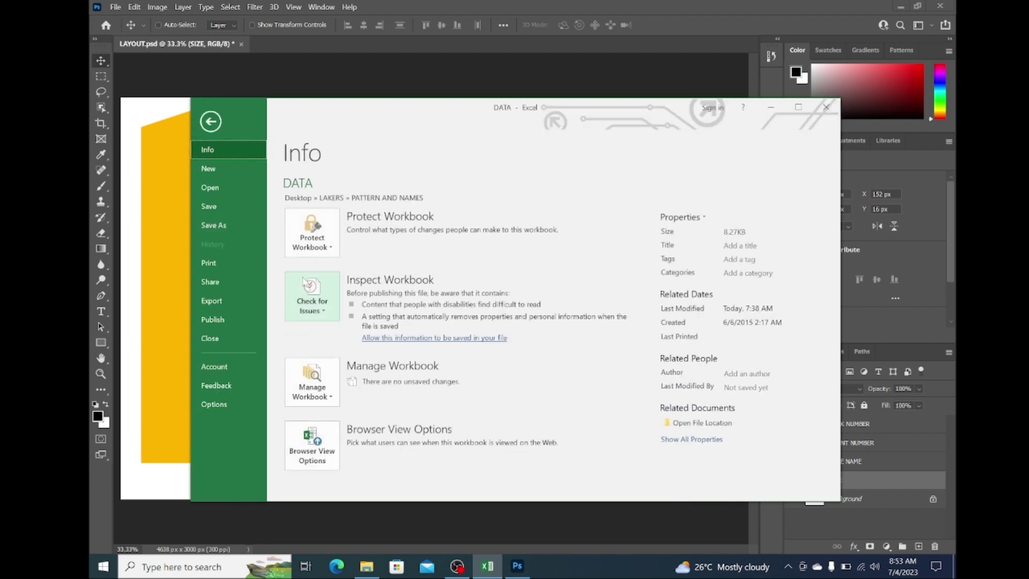
{"action": "left_click", "coordinate": [213, 225]}
{"action": "left_click", "coordinate": [554, 247]}
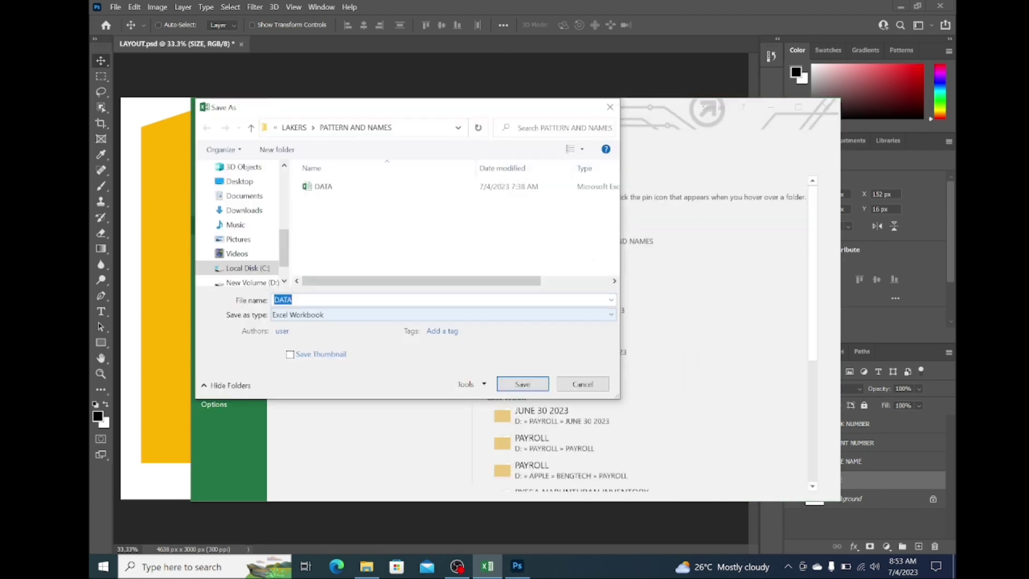
{"action": "left_click", "coordinate": [355, 317]}
{"action": "left_click", "coordinate": [335, 179]}
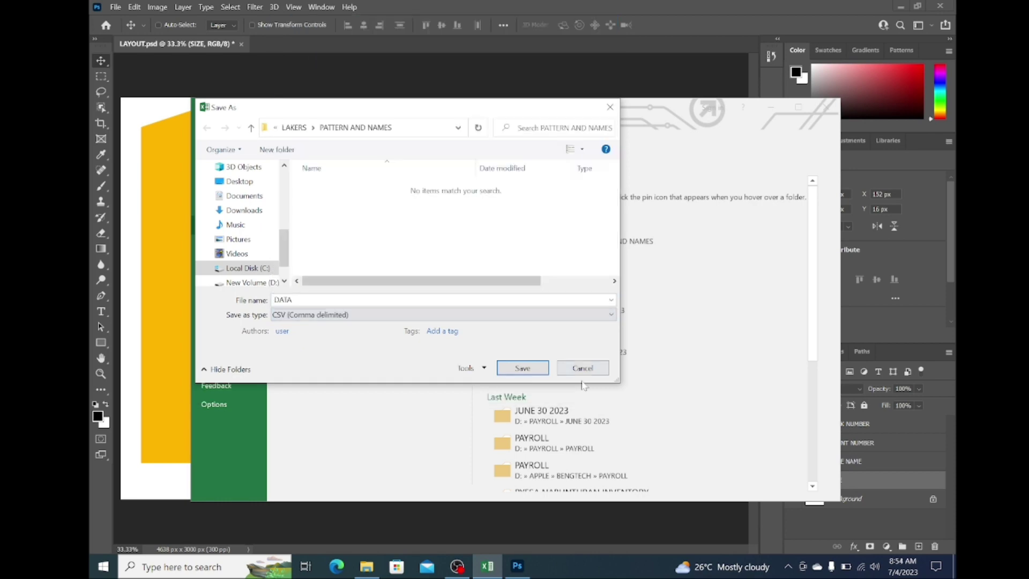
{"action": "left_click", "coordinate": [522, 368]}
{"action": "left_click", "coordinate": [484, 319]}
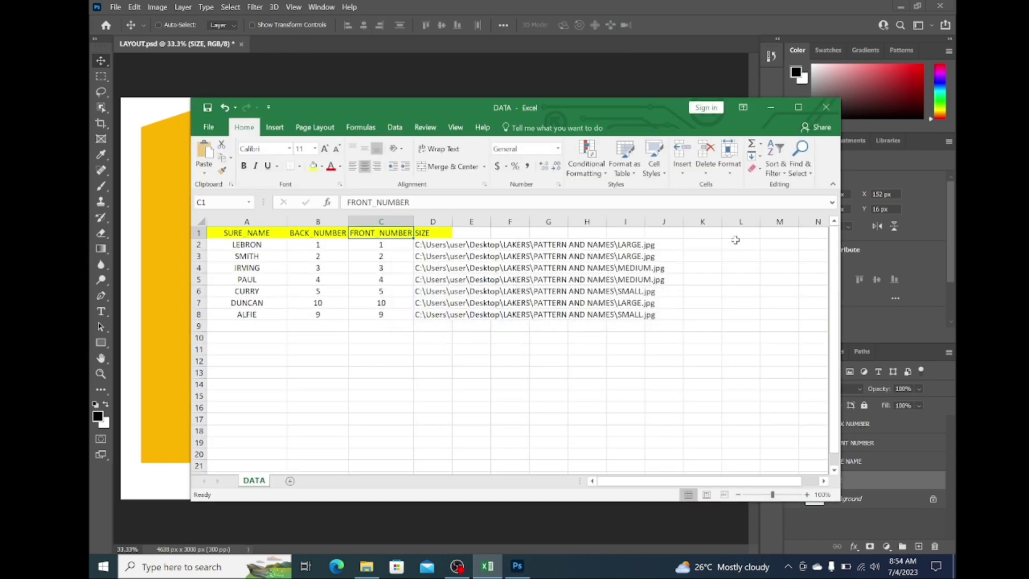
{"action": "left_click_drag", "start_coordinate": [464, 105], "coordinate": [486, 134]}
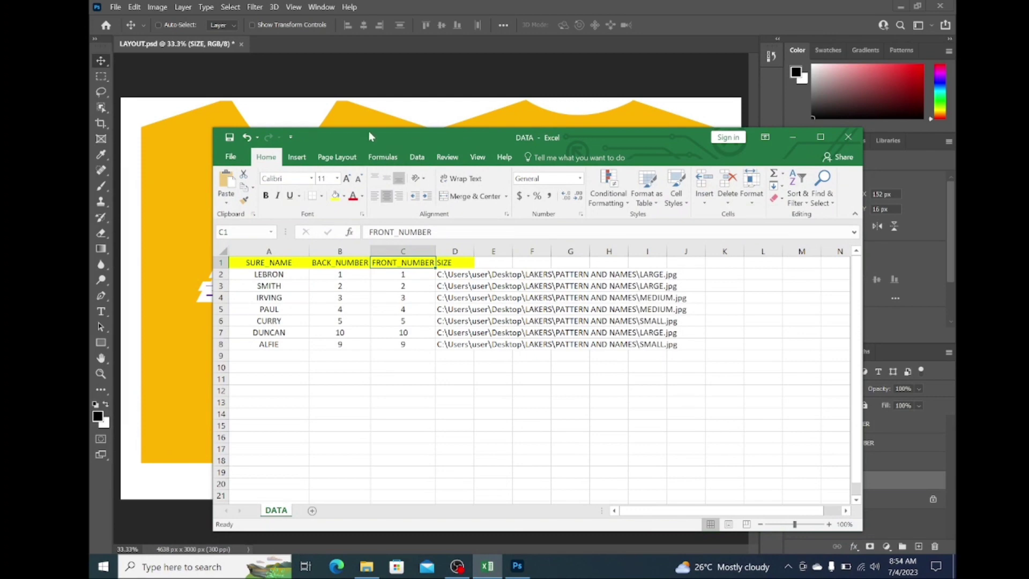
{"action": "left_click_drag", "start_coordinate": [368, 131], "coordinate": [375, 107]}
{"action": "left_click", "coordinate": [854, 114]}
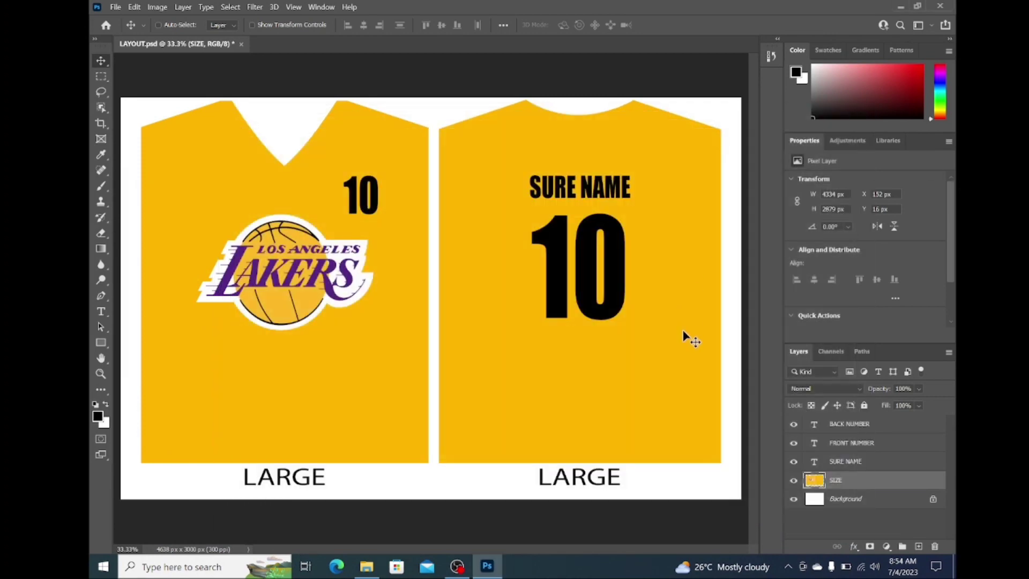
- Open the variable definitions for LAYOUT.psd in Photoshop with BACK NUMBER as the chosen layer
{"action": "left_click", "coordinate": [858, 428]}
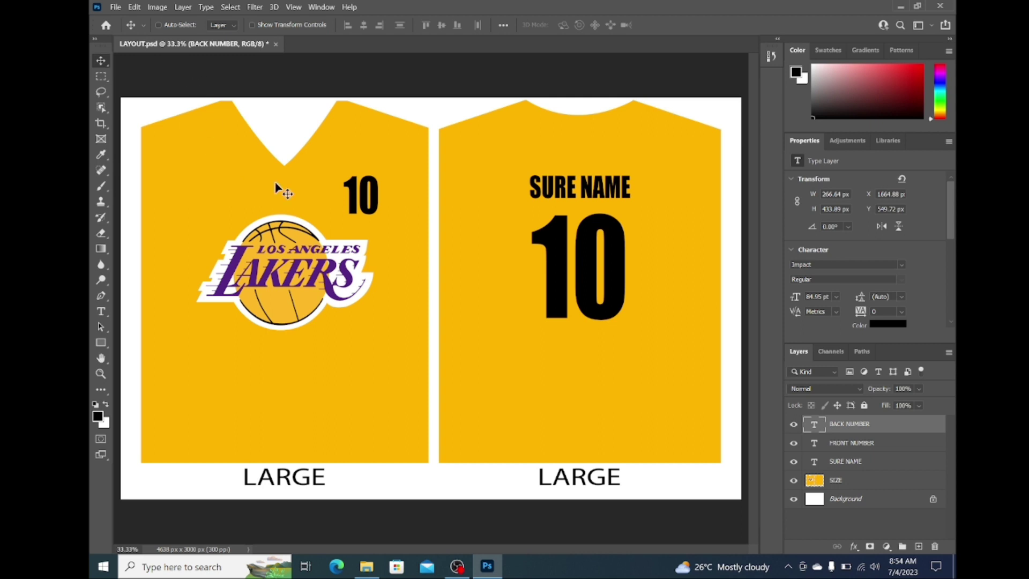
{"action": "left_click", "coordinate": [158, 7]}
{"action": "mouse_move", "coordinate": [236, 203]}
{"action": "left_click", "coordinate": [292, 199]}
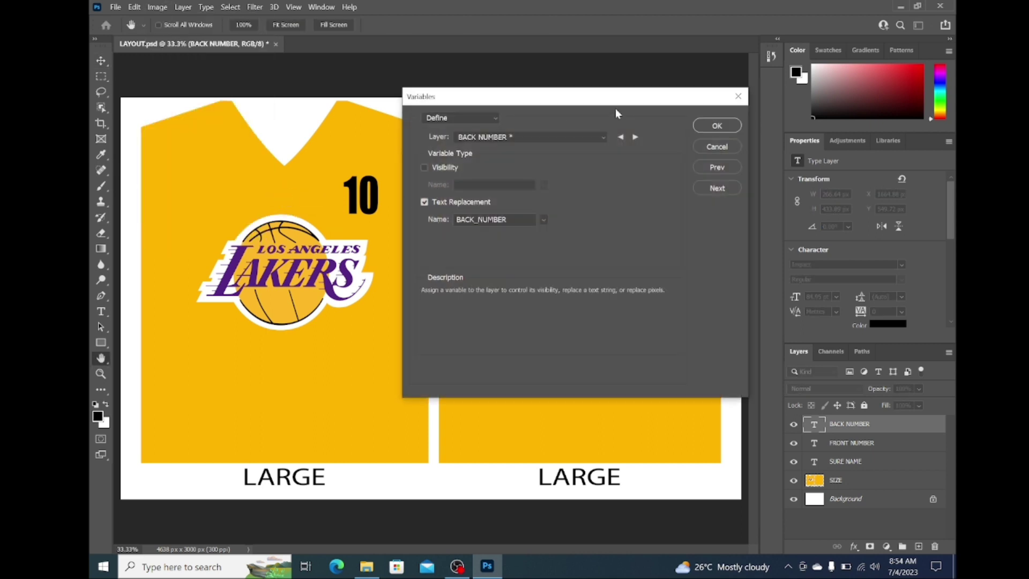
{"action": "left_click_drag", "start_coordinate": [605, 102], "coordinate": [620, 59]}
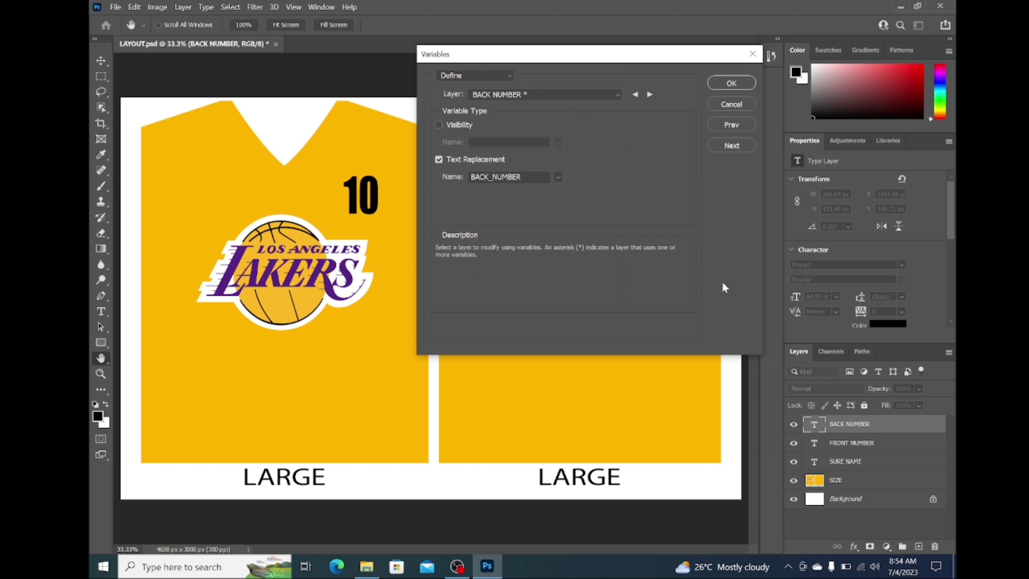
{"action": "left_click_drag", "start_coordinate": [528, 59], "coordinate": [637, 79]}
{"action": "left_click", "coordinate": [511, 95]}
{"action": "left_click", "coordinate": [497, 108]}
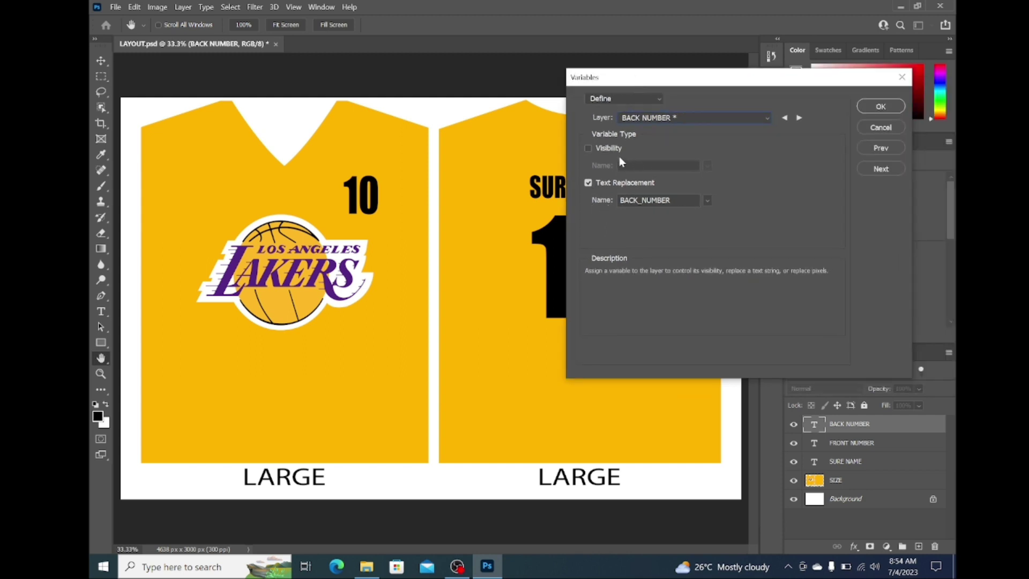
- Toggle Text Replacement off and back on for the BACK NUMBER layer and check its variable name
{"action": "left_click", "coordinate": [588, 183]}
{"action": "left_click", "coordinate": [589, 182]}
{"action": "left_click_drag", "start_coordinate": [665, 82], "coordinate": [617, 74]}
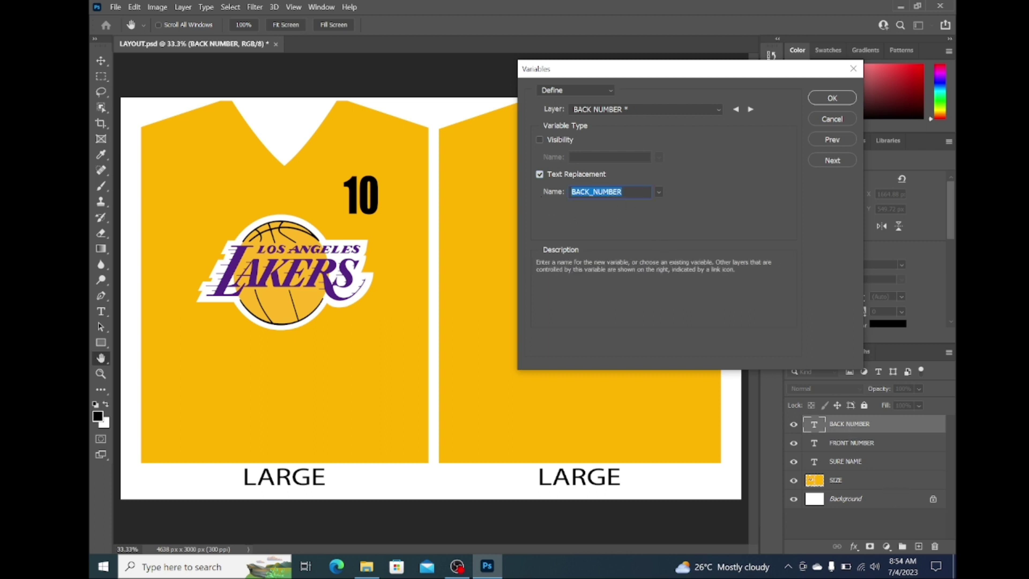
{"action": "left_click", "coordinate": [659, 192]}
{"action": "left_click", "coordinate": [660, 192]}
- Review the text replacement variables defined for the FRONT NUMBER and SURE NAME layers
{"action": "left_click", "coordinate": [719, 110]}
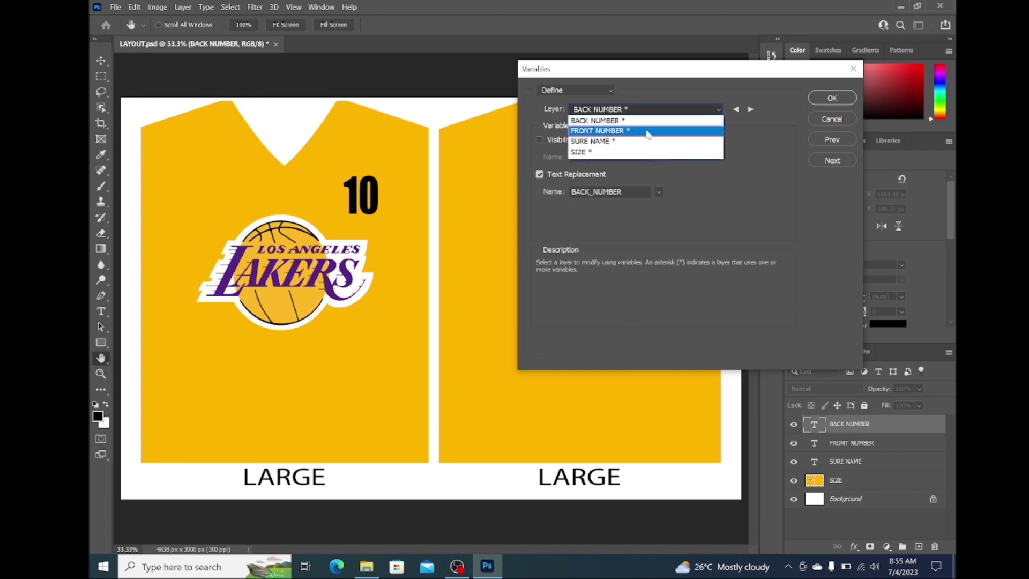
{"action": "left_click", "coordinate": [648, 132]}
{"action": "left_click", "coordinate": [703, 110]}
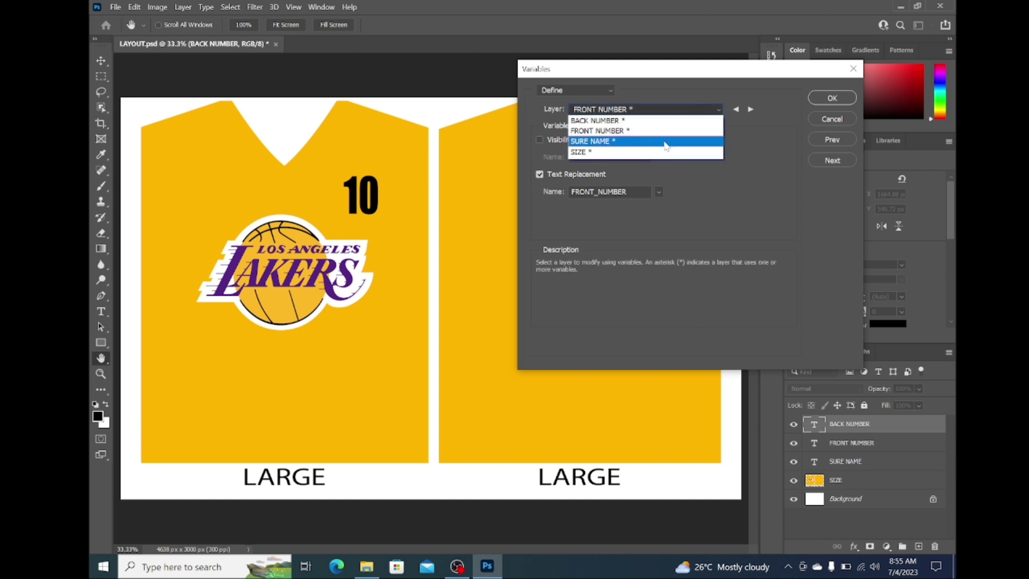
{"action": "left_click", "coordinate": [664, 143]}
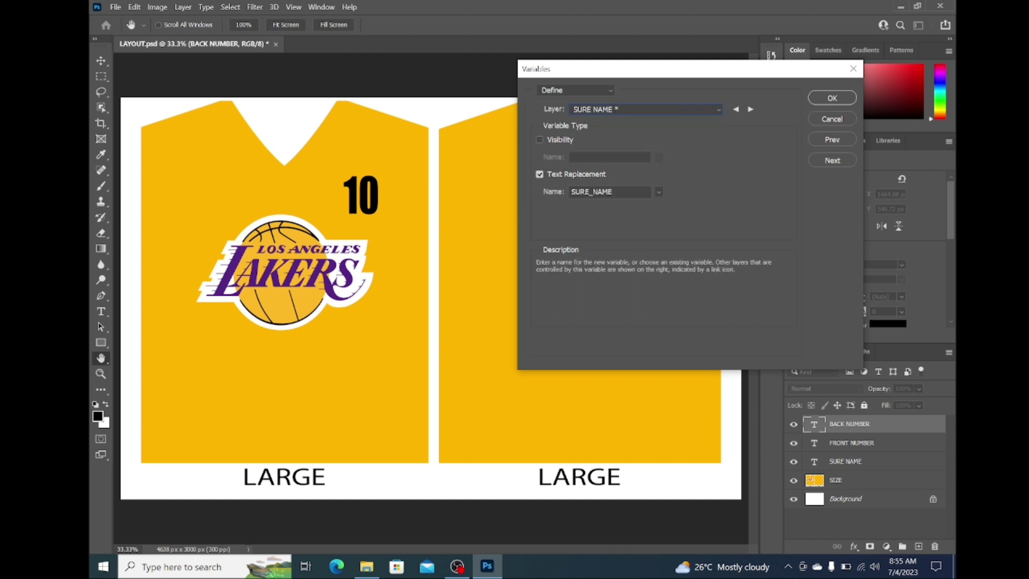
- Choose the Fit method for the SIZE layer's pixel replacement variable and check its variable name
{"action": "left_click", "coordinate": [697, 109]}
{"action": "left_click", "coordinate": [640, 154]}
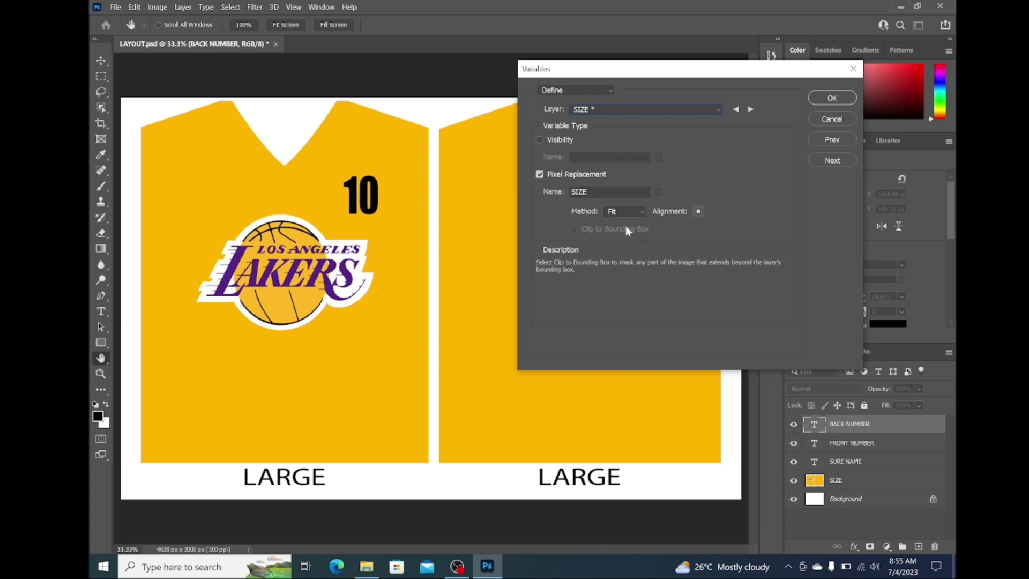
{"action": "left_click", "coordinate": [627, 191]}
{"action": "left_click", "coordinate": [631, 215]}
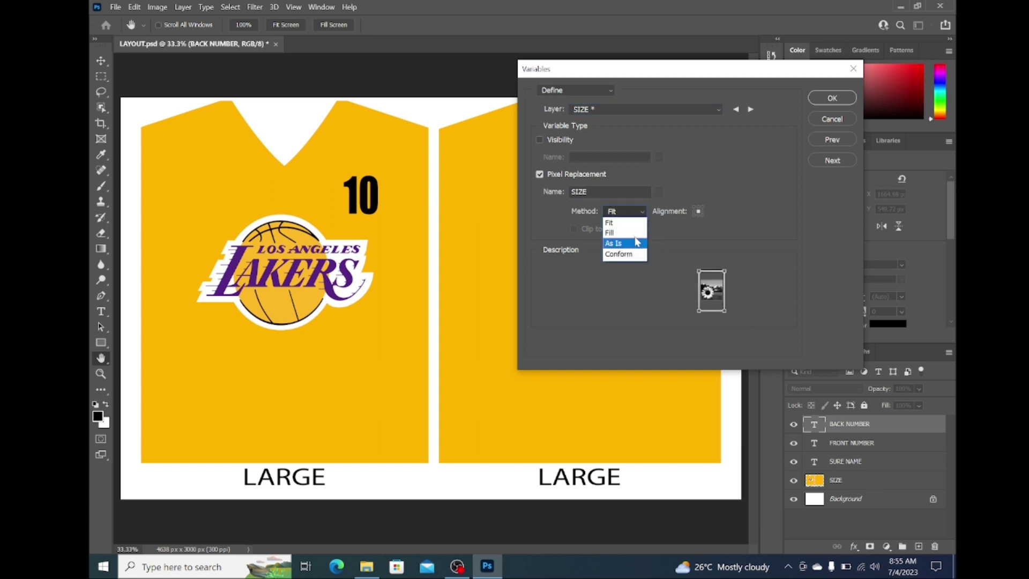
{"action": "left_click", "coordinate": [625, 222]}
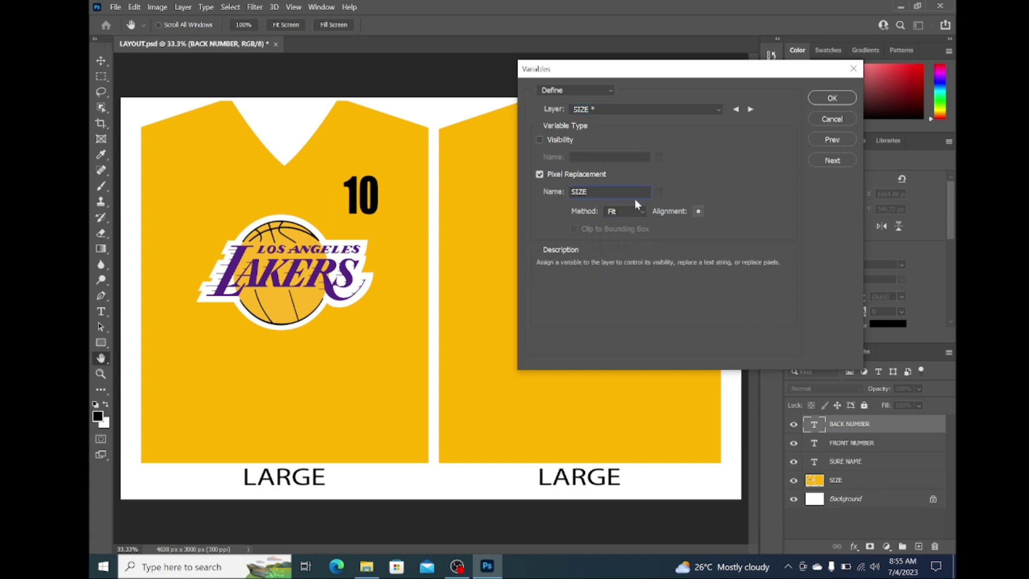
{"action": "double_click", "coordinate": [589, 192]}
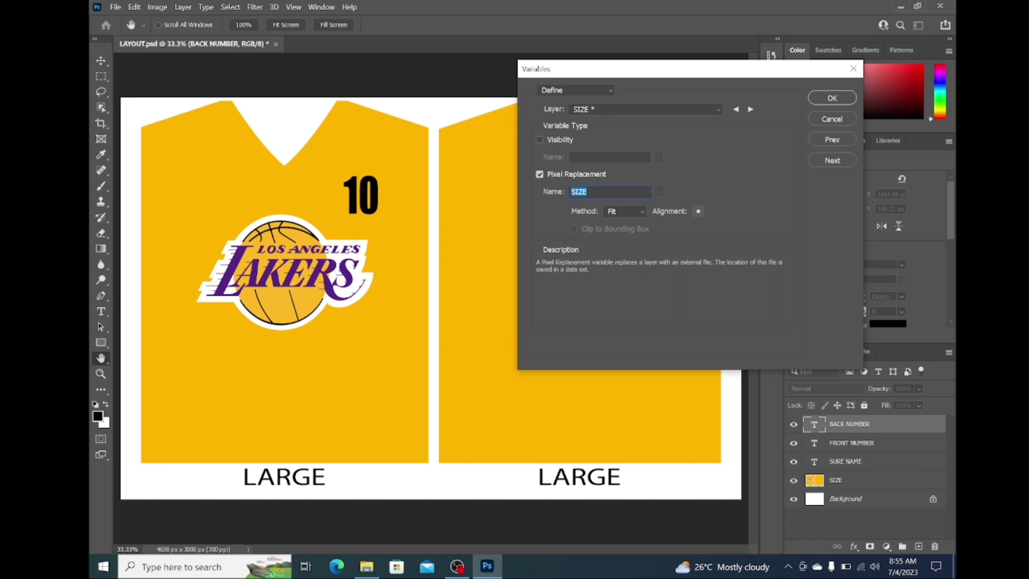
- Open the DATA Excel workbook from the PATTERN AND NAMES folder and locate the SIZE column header
{"action": "left_click", "coordinate": [367, 566]}
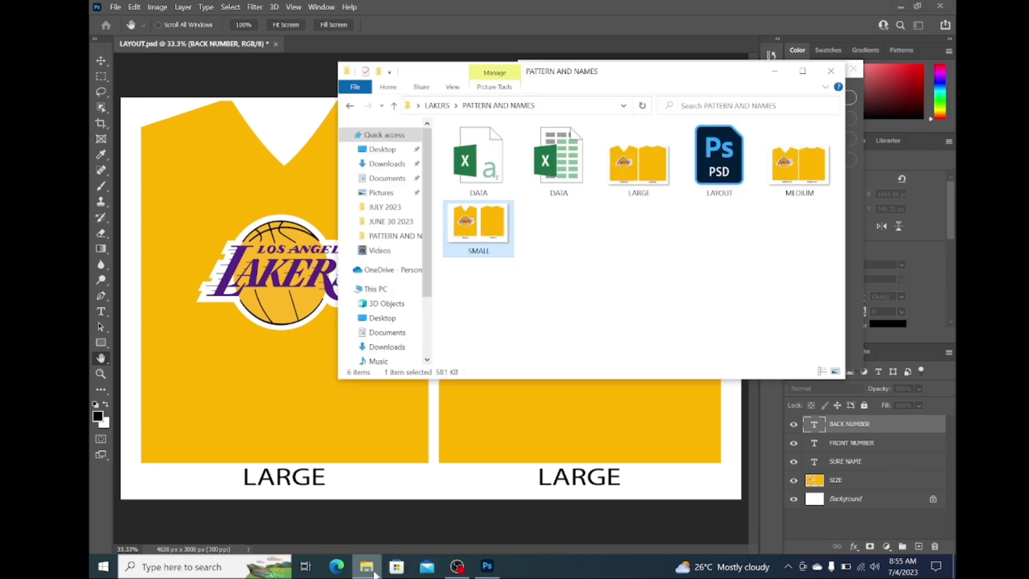
{"action": "double_click", "coordinate": [559, 172]}
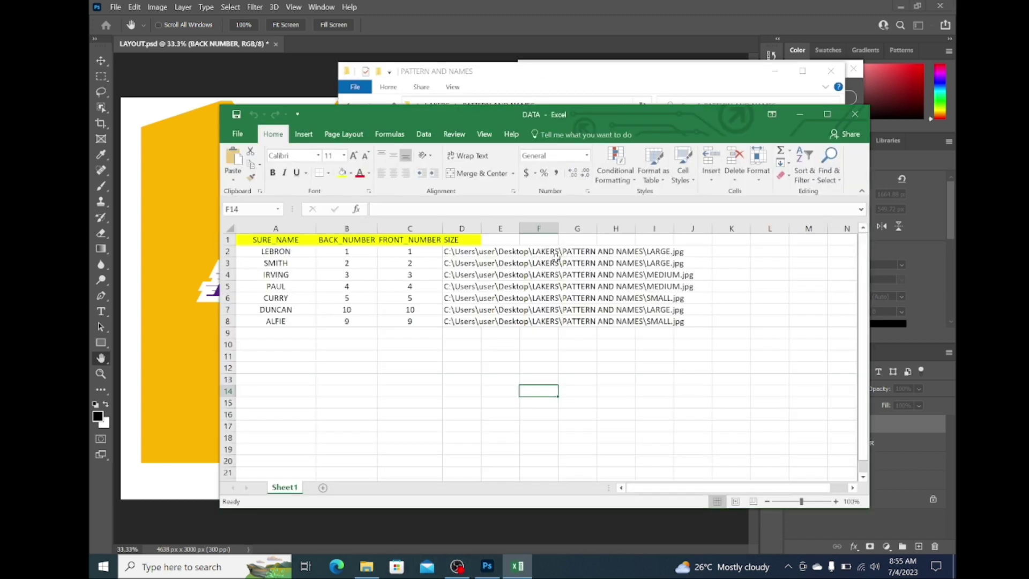
{"action": "left_click", "coordinate": [458, 241]}
{"action": "left_click", "coordinate": [423, 240]}
{"action": "left_click", "coordinate": [465, 241]}
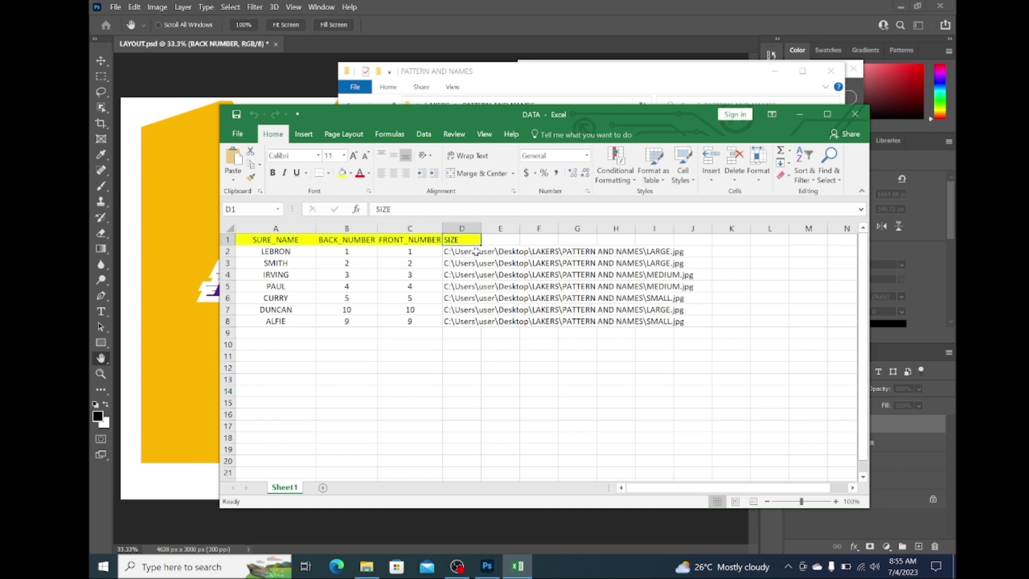
- Examine the pattern image file path given for each player in rows 2 to 8 of the SIZE column
{"action": "left_click", "coordinate": [508, 254]}
{"action": "left_click", "coordinate": [726, 253]}
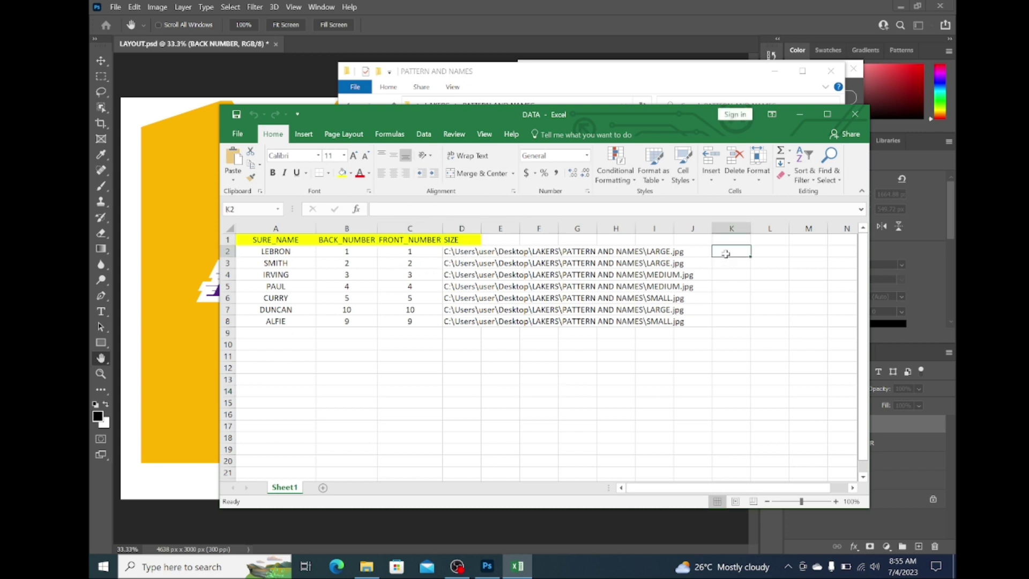
{"action": "left_click", "coordinate": [660, 255]}
{"action": "left_click", "coordinate": [661, 265]}
{"action": "left_click", "coordinate": [664, 277]}
{"action": "left_click", "coordinate": [664, 289]}
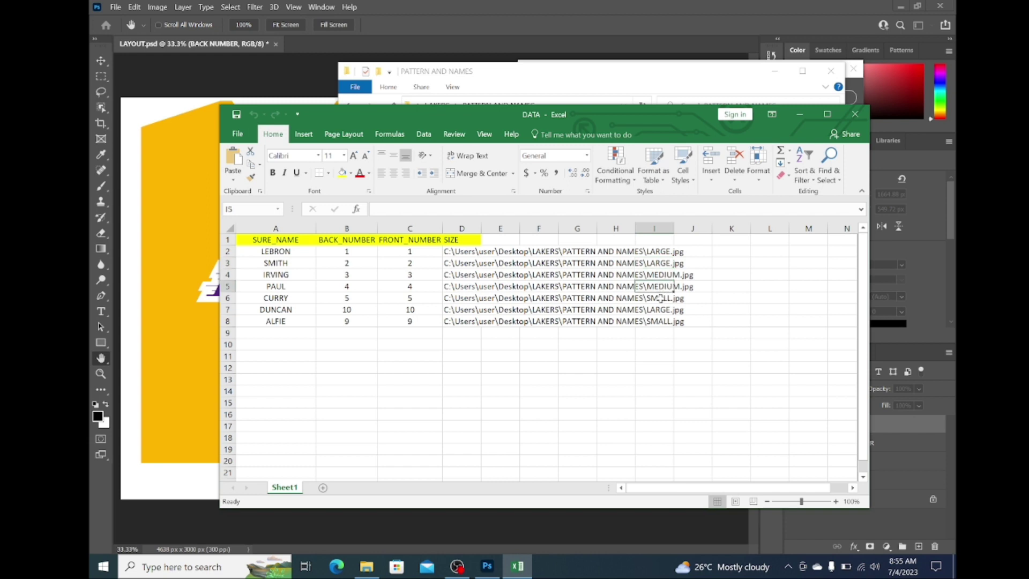
{"action": "left_click", "coordinate": [662, 299]}
{"action": "key", "text": "Down"}
{"action": "key", "text": "Down"}
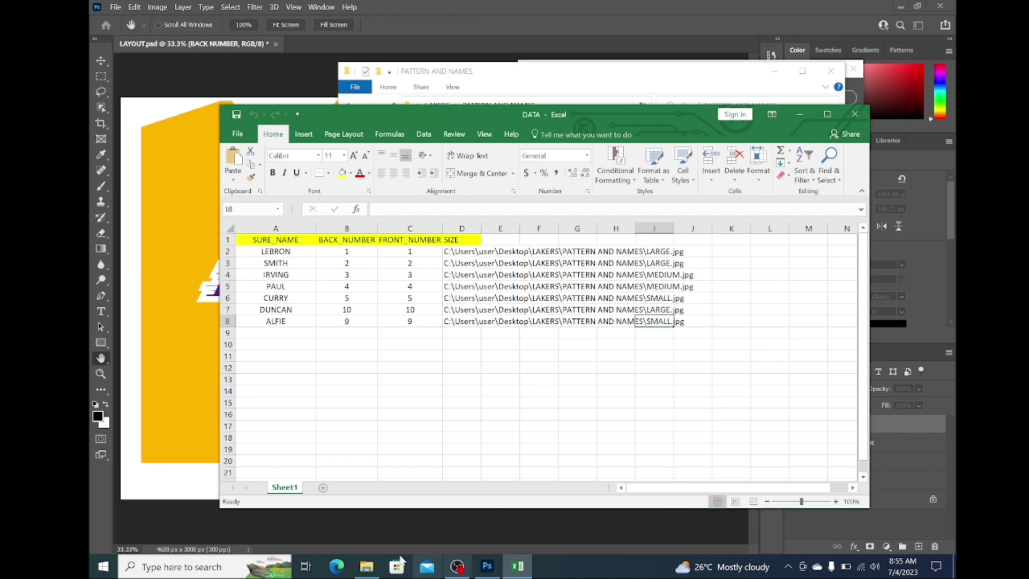
- In File Explorer, extend the PATTERN AND NAMES folder path to LARGE.jpg and select the full path
{"action": "left_click", "coordinate": [367, 566]}
{"action": "left_click", "coordinate": [643, 194]}
{"action": "left_click", "coordinate": [594, 110]}
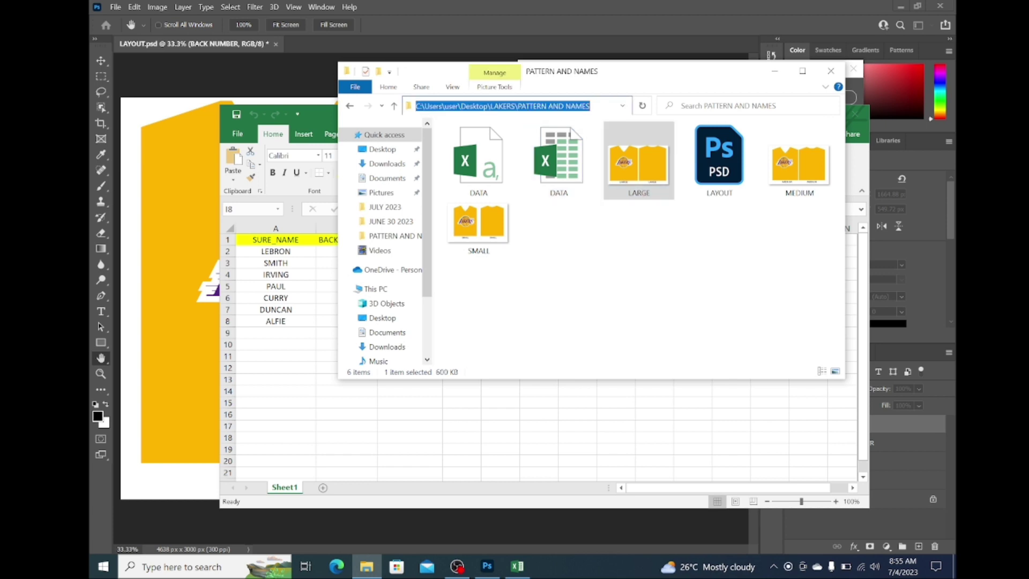
{"action": "left_click", "coordinate": [594, 110]}
{"action": "type", "text": "L"}
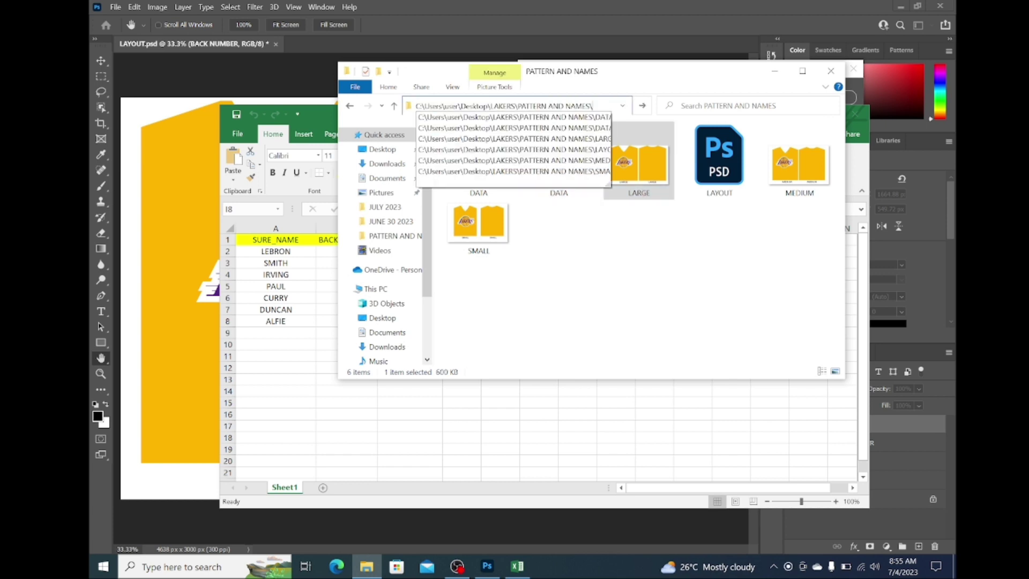
{"action": "type", "text": "ARGE"}
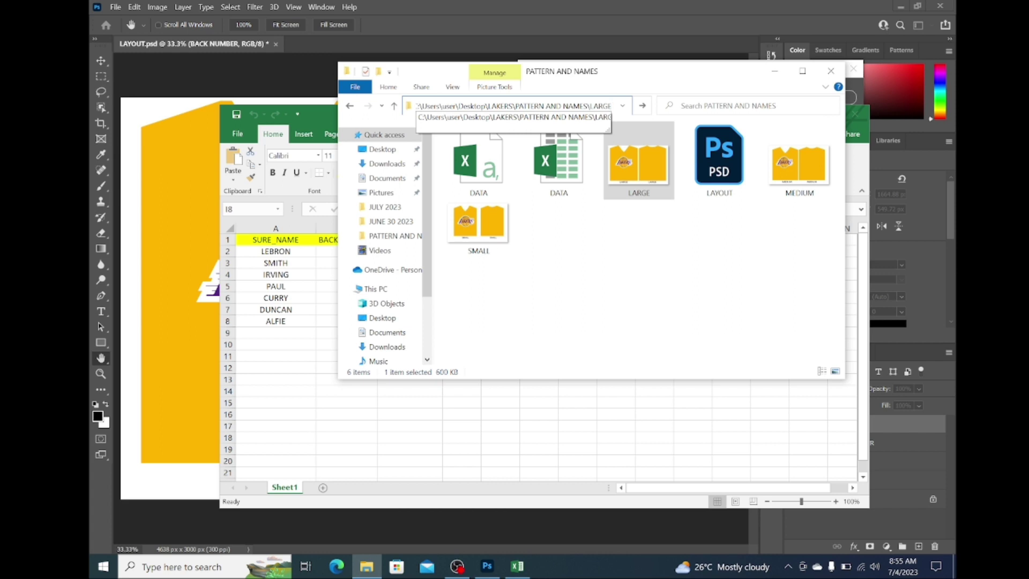
{"action": "key", "text": "Down"}
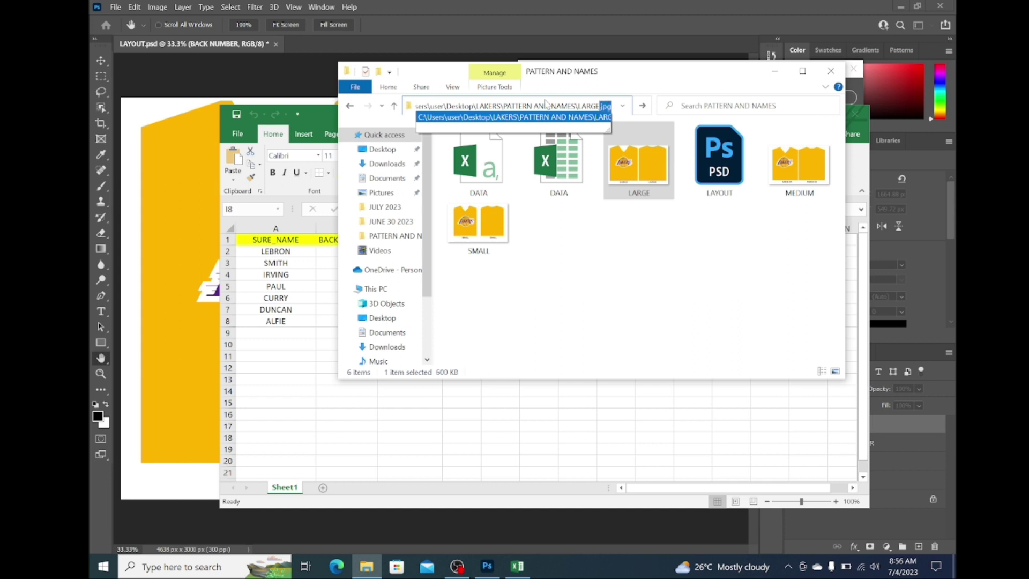
{"action": "key", "text": "shift+Left"}
{"action": "key", "text": "shift+Left"}
{"action": "key", "text": "shift+Left"}
{"action": "key", "text": "shift+Left"}
{"action": "key", "text": "shift+Left"}
{"action": "key", "text": "shift+Left"}
{"action": "key", "text": "shift+Left"}
{"action": "key", "text": "shift+Left"}
{"action": "key", "text": "shift+Left"}
{"action": "key", "text": "shift+Left"}
{"action": "key", "text": "shift+Left"}
{"action": "key", "text": "shift+Left"}
{"action": "key", "text": "shift+Left"}
{"action": "key", "text": "shift+Left"}
{"action": "key", "text": "shift+Left"}
{"action": "key", "text": "shift+Left"}
{"action": "key", "text": "shift+Left"}
{"action": "key", "text": "shift+Left"}
{"action": "key", "text": "shift+Left"}
{"action": "key", "text": "shift+Left"}
{"action": "key", "text": "ctrl+c"}
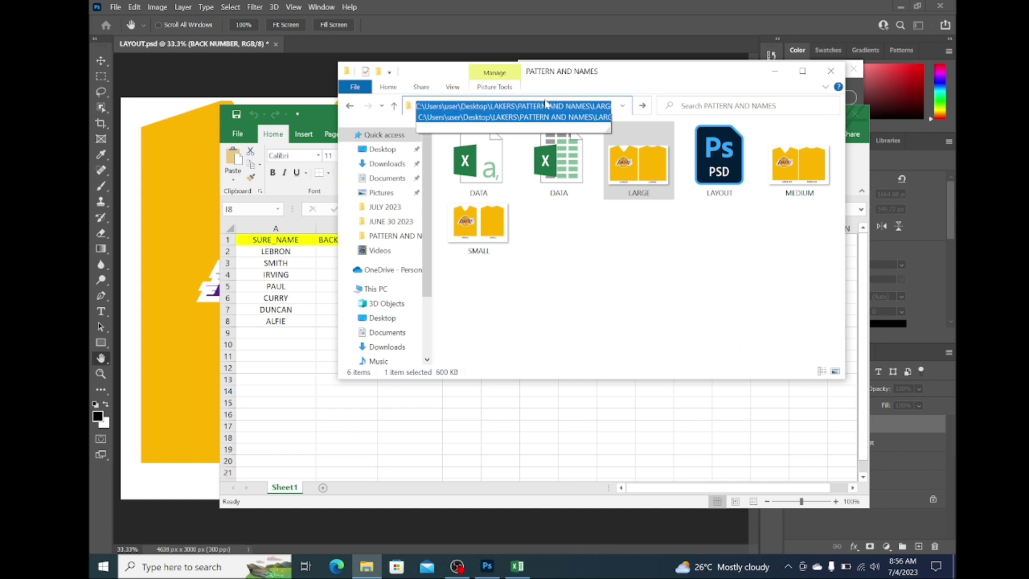
- Clear all image file paths from rows 2 to 8 under the SIZE header in the DATA workbook
{"action": "left_click", "coordinate": [298, 236]}
{"action": "left_click", "coordinate": [480, 250]}
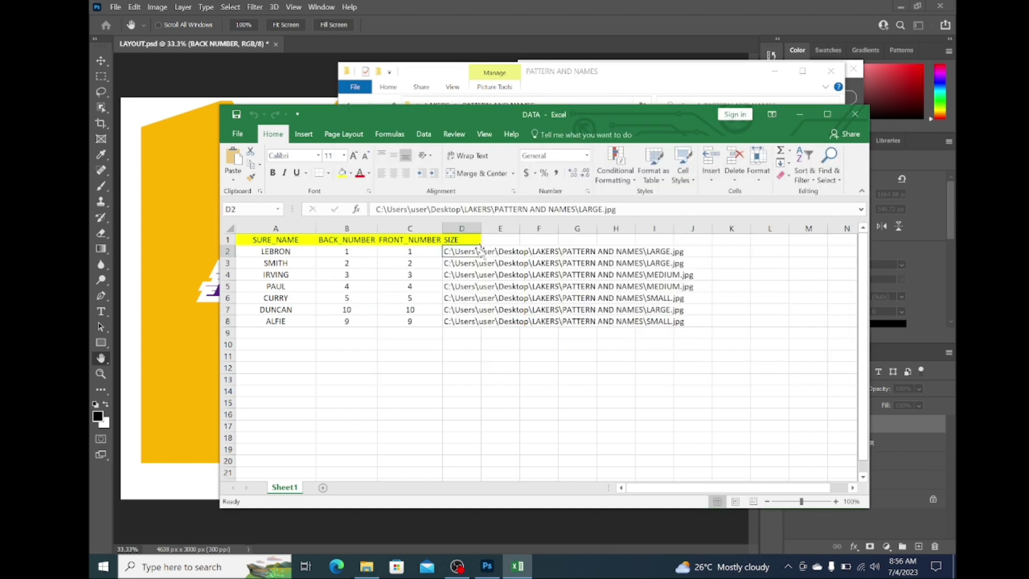
{"action": "left_click_drag", "start_coordinate": [464, 250], "coordinate": [713, 325]}
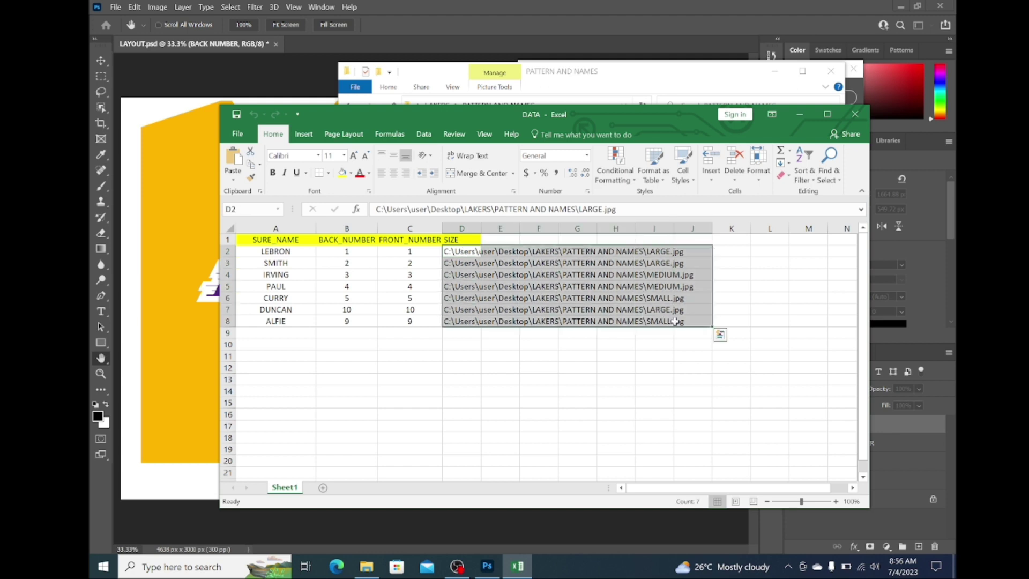
{"action": "key", "text": "Delete"}
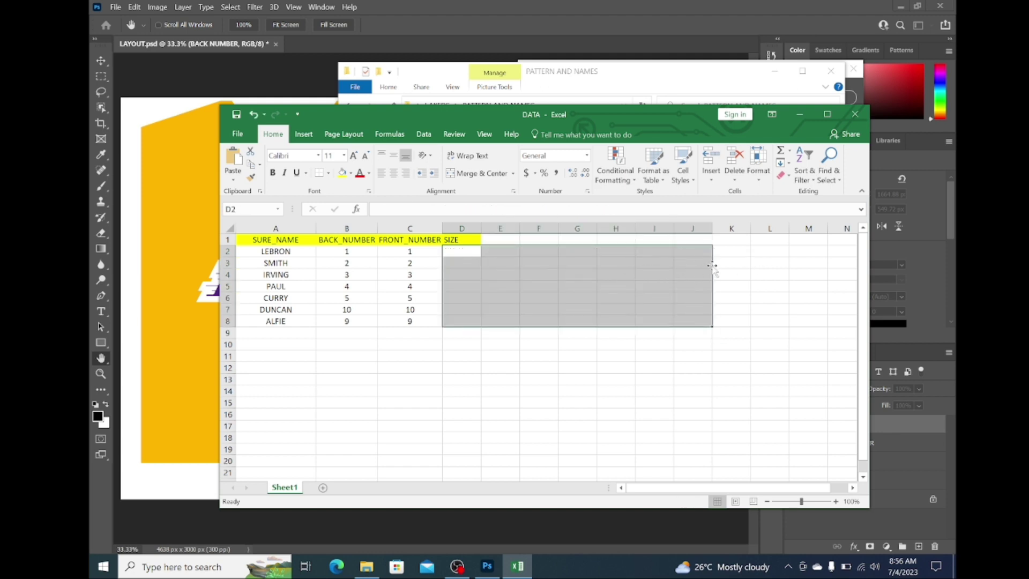
- Enter the size codes S, M, L and S in cells L2 to L5 of the DATA workbook
{"action": "left_click", "coordinate": [779, 252]}
{"action": "type", "text": "S"}
{"action": "key", "text": "Return"}
{"action": "type", "text": "M"}
{"action": "key", "text": "Return"}
{"action": "type", "text": "L"}
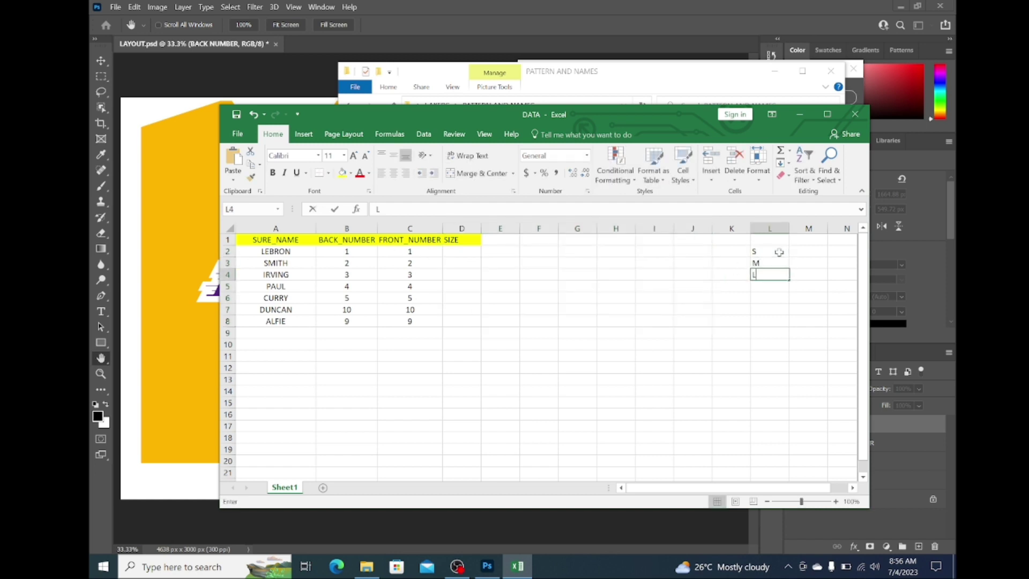
{"action": "key", "text": "Return"}
{"action": "type", "text": "S"}
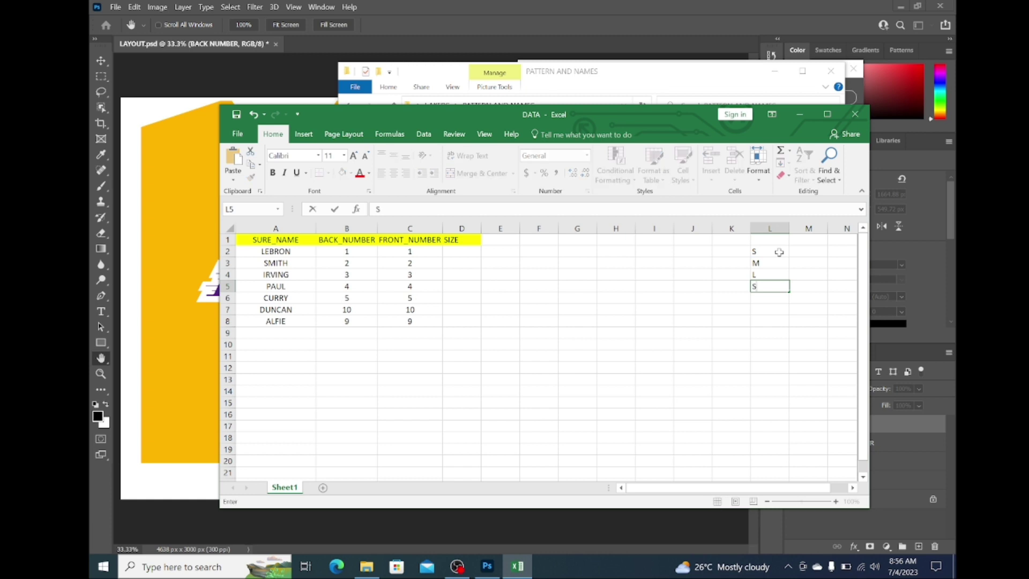
{"action": "key", "text": "Return"}
- Enter the size codes L, S and M in cells L6 to L8
{"action": "type", "text": "LS"}
{"action": "key", "text": "Return"}
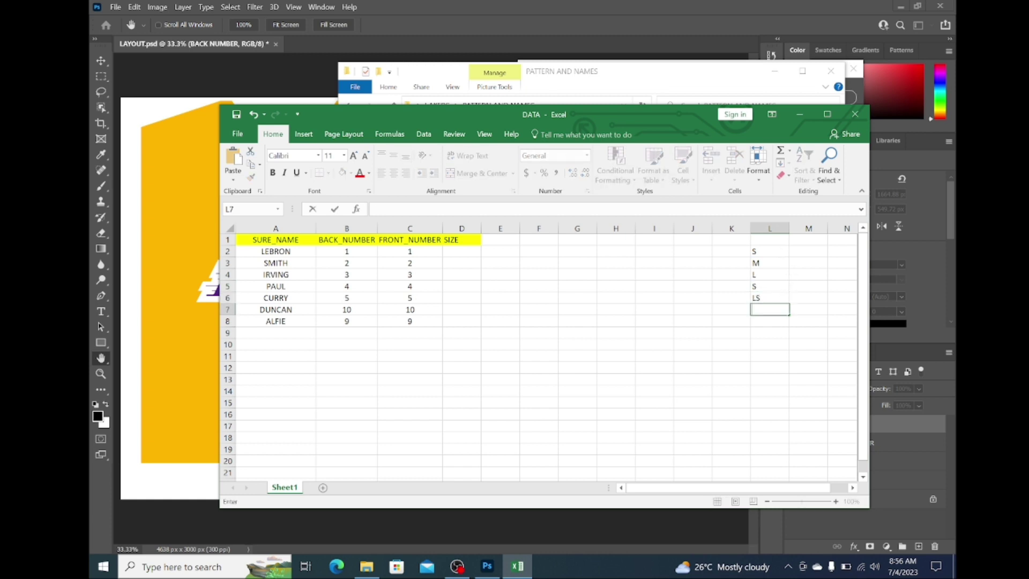
{"action": "left_click", "coordinate": [769, 299]}
{"action": "type", "text": "L"}
{"action": "key", "text": "Return"}
{"action": "type", "text": "S"}
{"action": "key", "text": "Return"}
{"action": "type", "text": "M"}
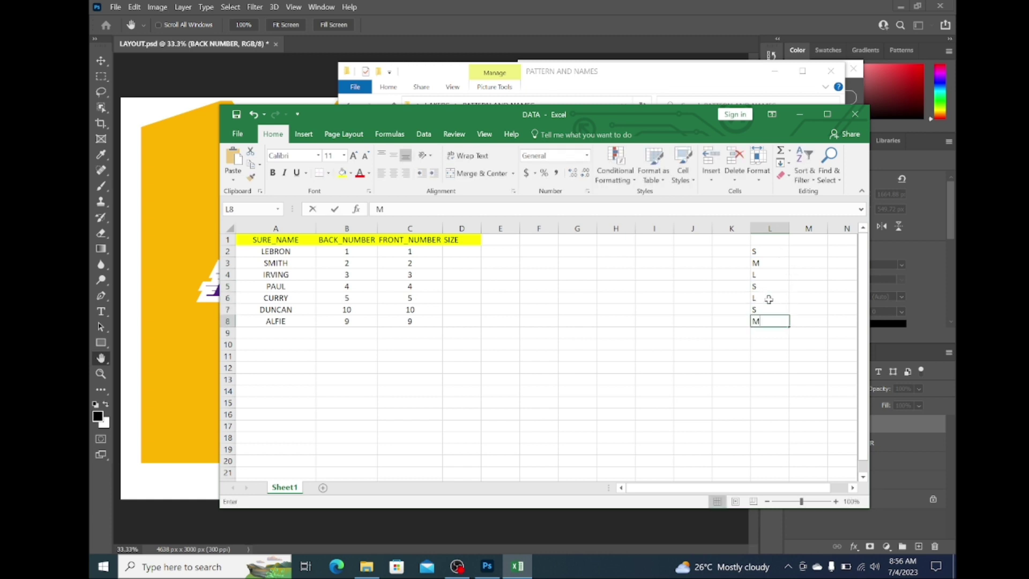
{"action": "left_click", "coordinate": [623, 343]}
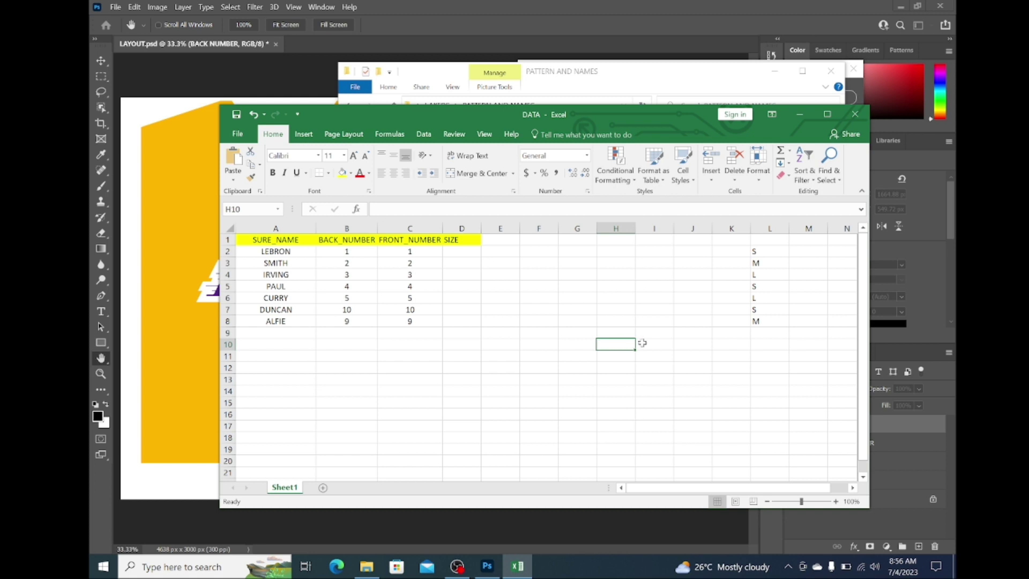
- Paste the copied LARGE.jpg file path into cell D6 of the SIZE column
{"action": "left_click", "coordinate": [763, 299]}
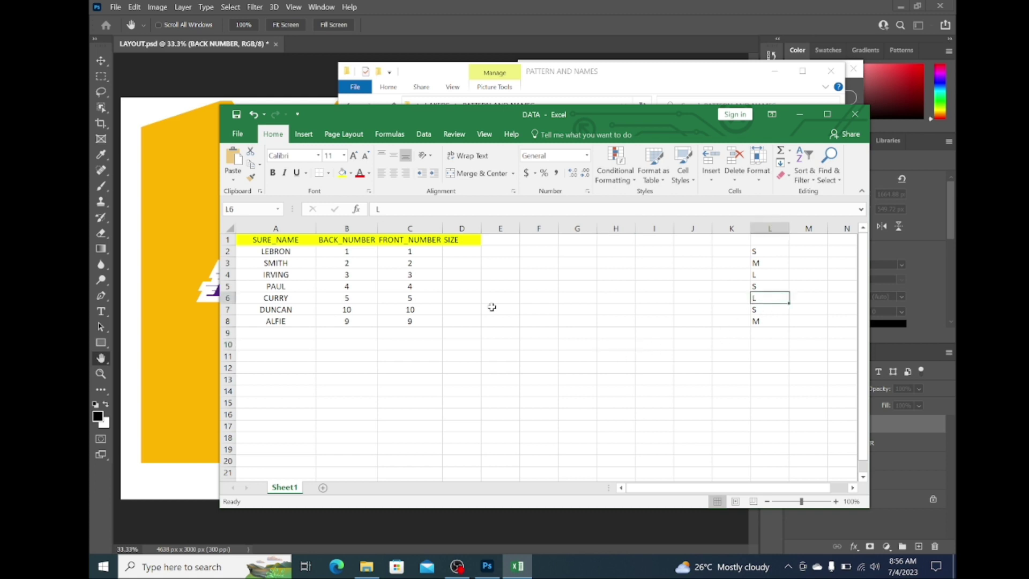
{"action": "left_click", "coordinate": [462, 298]}
{"action": "key", "text": "ctrl+v"}
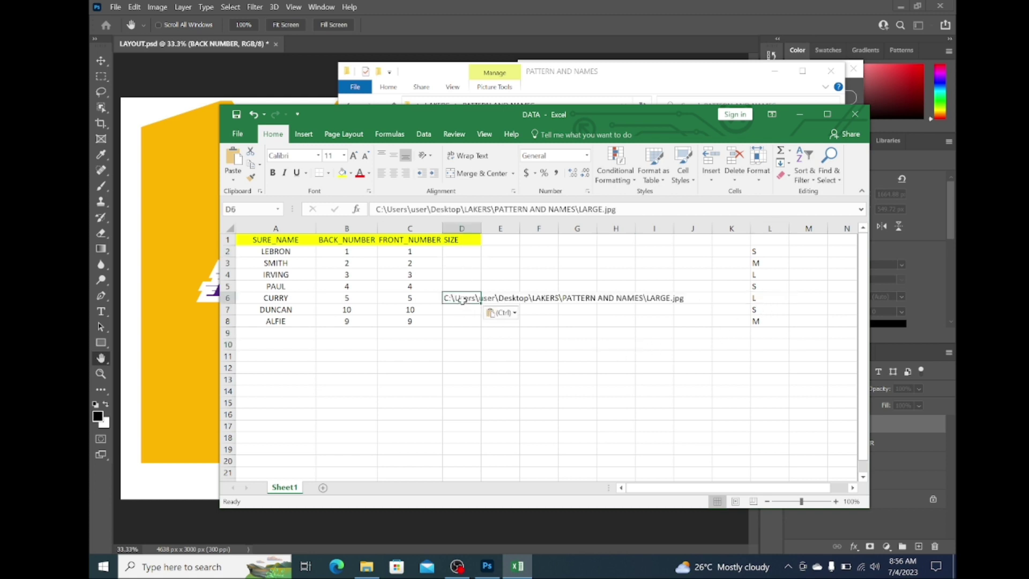
{"action": "key", "text": "ctrl"}
{"action": "key", "text": "ctrl"}
{"action": "left_click", "coordinate": [466, 287]}
{"action": "left_click", "coordinate": [460, 298]}
- Paste the LARGE.jpg path into cell D2 and fill it down the SIZE column to row 8
{"action": "left_click", "coordinate": [455, 252]}
{"action": "key", "text": "ctrl+v"}
{"action": "left_click_drag", "start_coordinate": [481, 258], "coordinate": [480, 326]}
{"action": "left_click", "coordinate": [664, 251]}
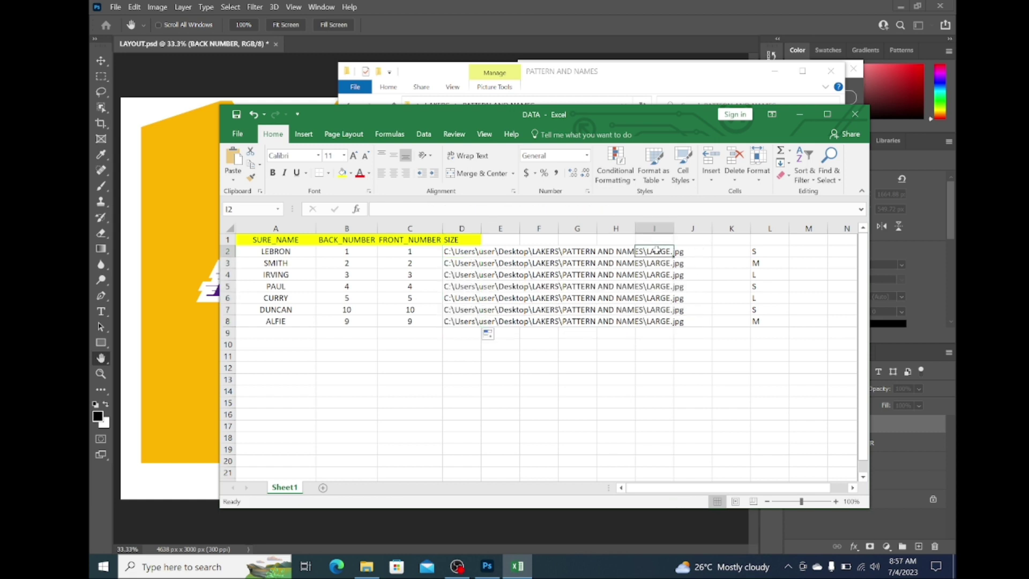
- Try to change the file name in cell D2's path to SMALL.jpg
{"action": "double_click", "coordinate": [463, 251]}
{"action": "double_click", "coordinate": [659, 251]}
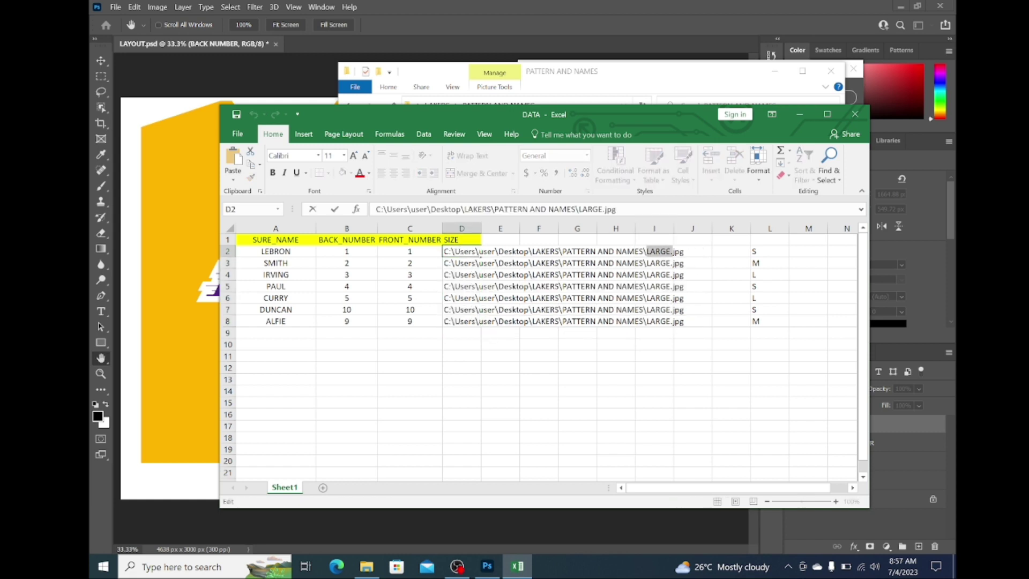
{"action": "type", "text": "SMALL"}
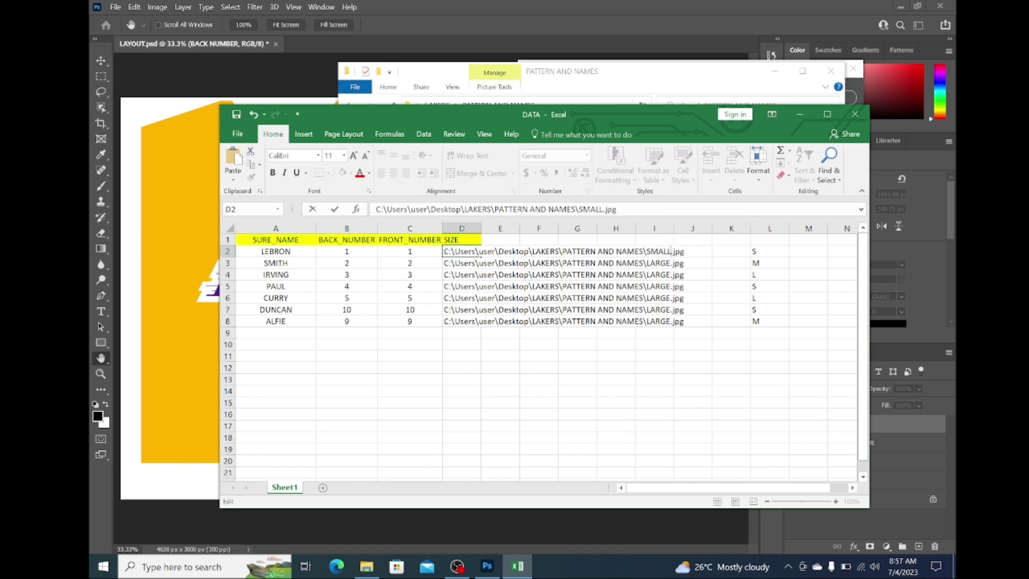
{"action": "key", "text": "Return"}
{"action": "key", "text": "Up"}
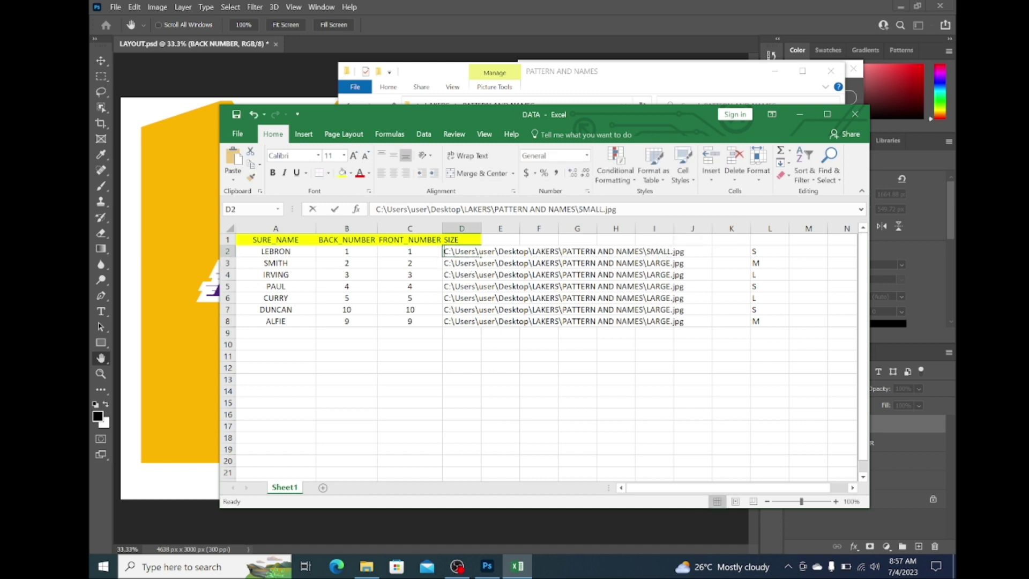
{"action": "type", "text": "C"}
{"action": "left_click", "coordinate": [458, 286]}
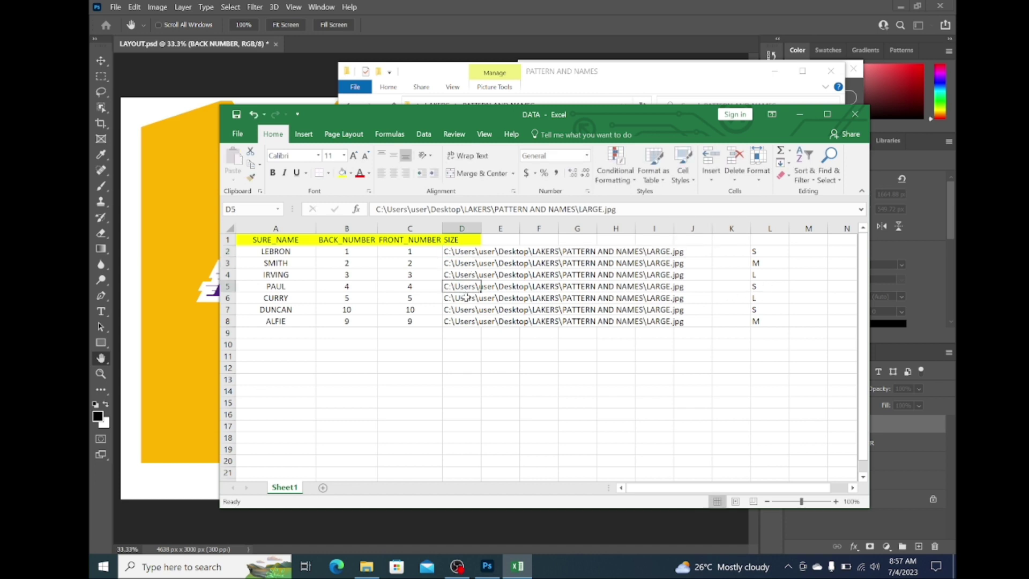
- Copy the path cell D2 and paste it into cells D5 and D7
{"action": "left_click", "coordinate": [464, 252]}
{"action": "key", "text": "ctrl+c"}
{"action": "left_click", "coordinate": [454, 286]}
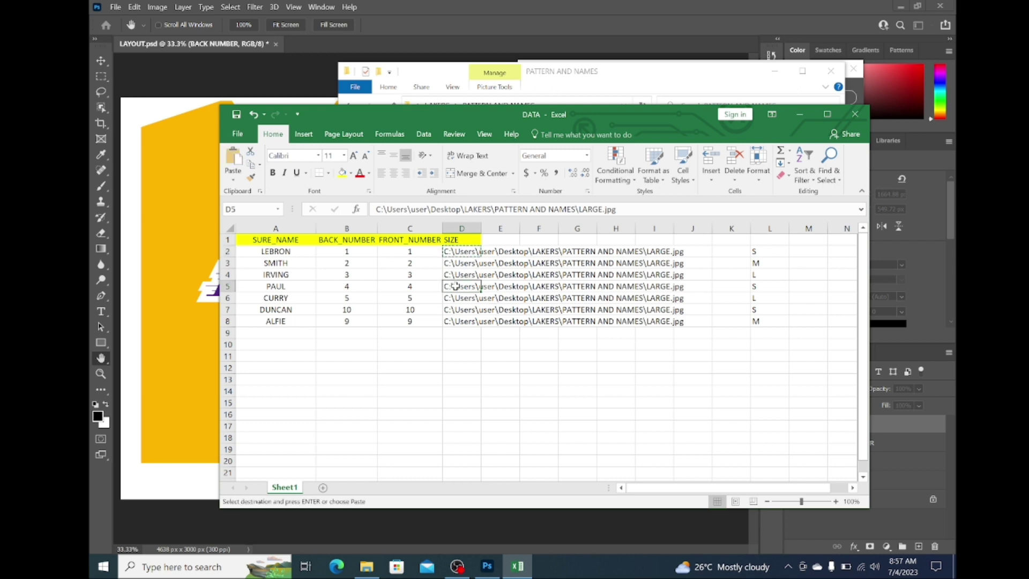
{"action": "key", "text": "ctrl+v"}
{"action": "left_click", "coordinate": [452, 310]}
{"action": "key", "text": "ctrl+v"}
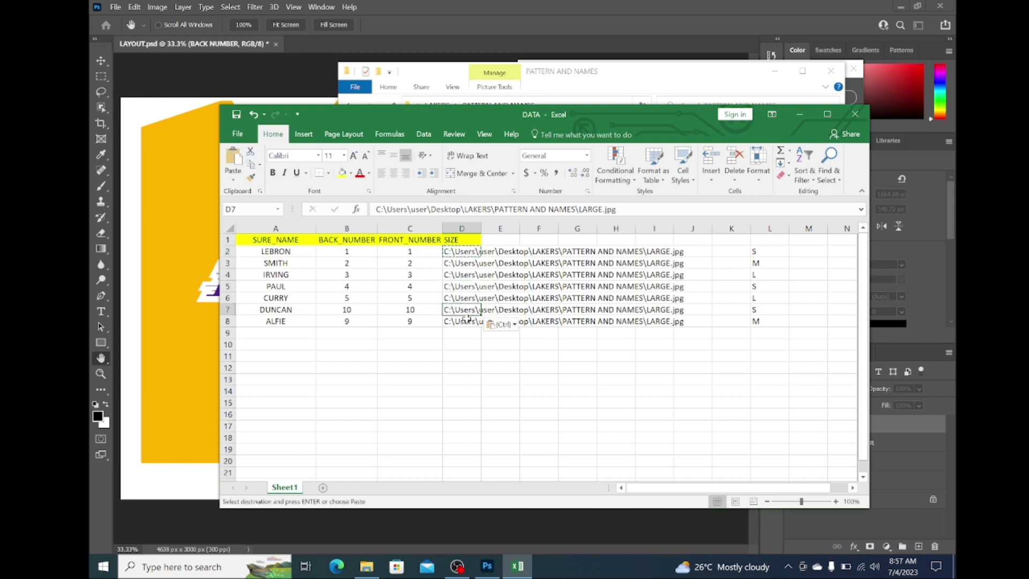
{"action": "double_click", "coordinate": [457, 253]}
{"action": "left_click", "coordinate": [467, 310]}
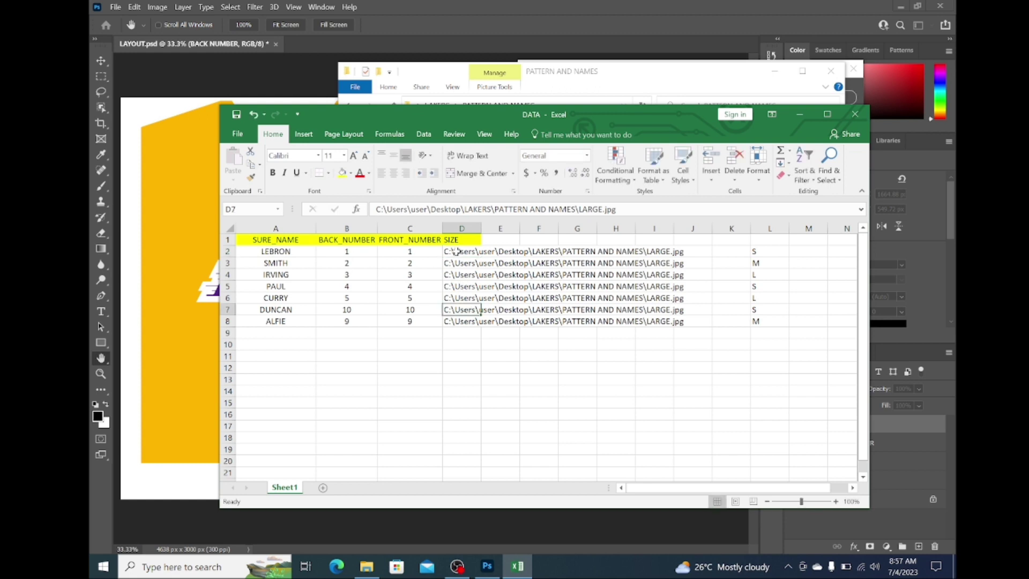
- Copy the full path text inside cell D2 and paste it over the path in cell D5
{"action": "double_click", "coordinate": [457, 251]}
{"action": "key", "text": "ctrl+a"}
{"action": "key", "text": "ctrl+c"}
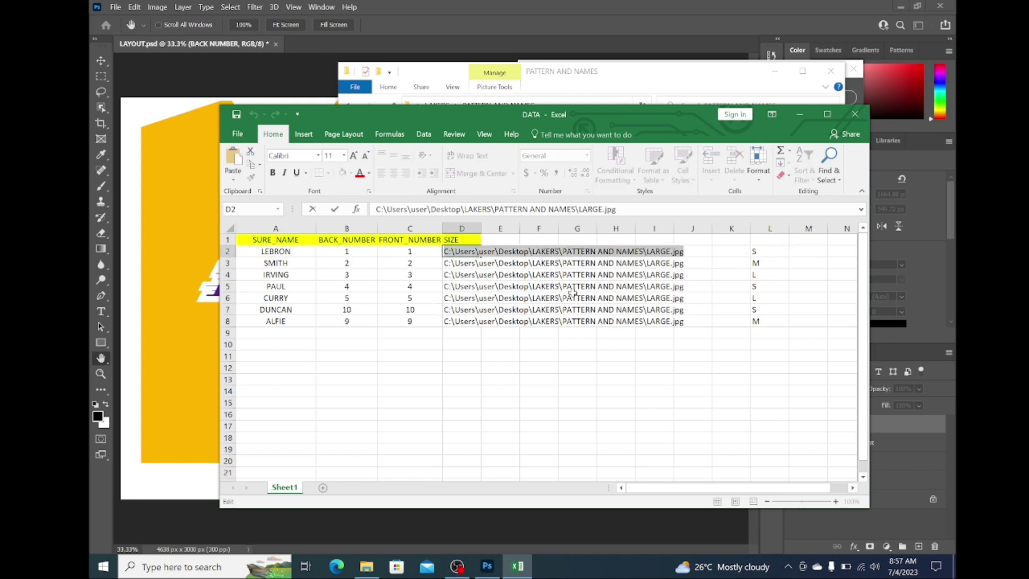
{"action": "left_click", "coordinate": [530, 356]}
{"action": "left_click", "coordinate": [463, 287]}
{"action": "key", "text": "ctrl+v"}
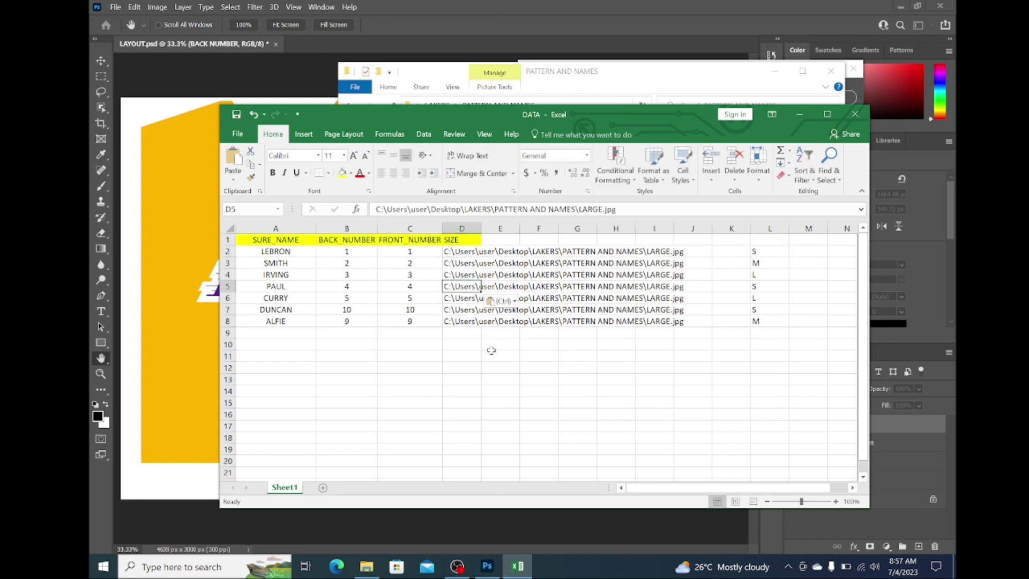
{"action": "double_click", "coordinate": [462, 288]}
{"action": "left_click_drag", "start_coordinate": [444, 287], "coordinate": [714, 293]}
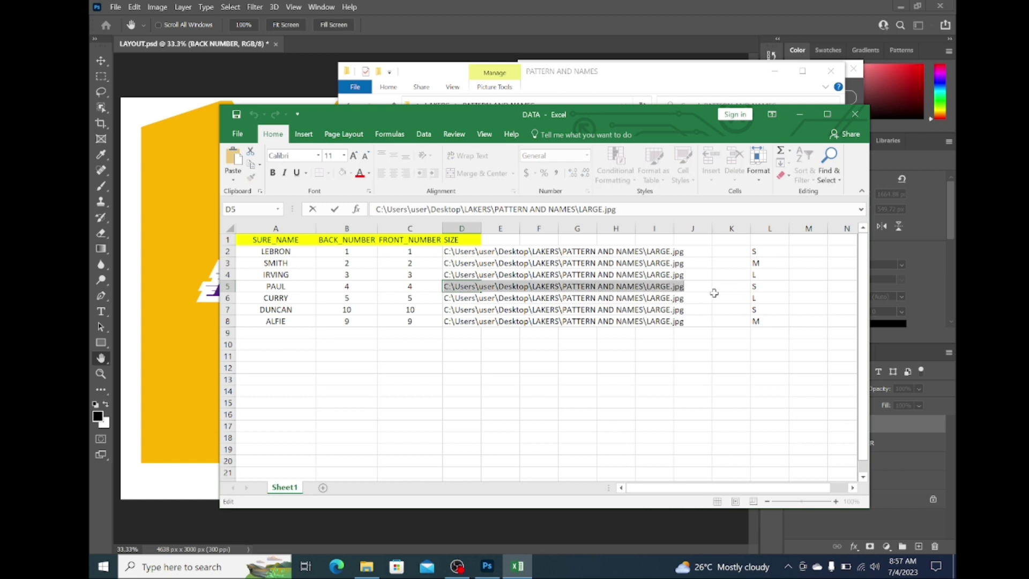
{"action": "key", "text": "ctrl+v"}
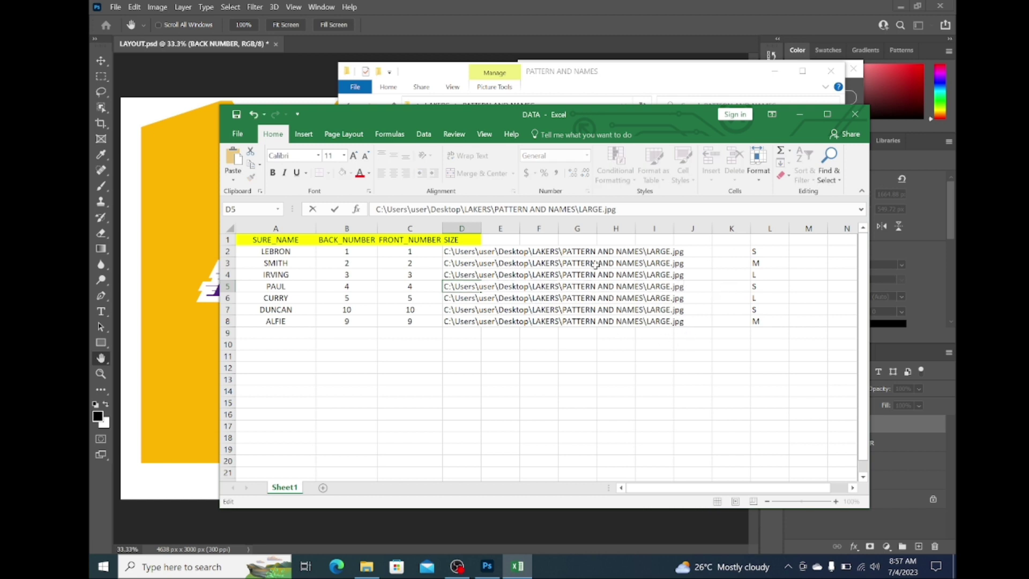
- Replace LARGE with SMALL in cell D2's path so that it ends in SMALL.jpg
{"action": "double_click", "coordinate": [638, 253]}
{"action": "double_click", "coordinate": [457, 251]}
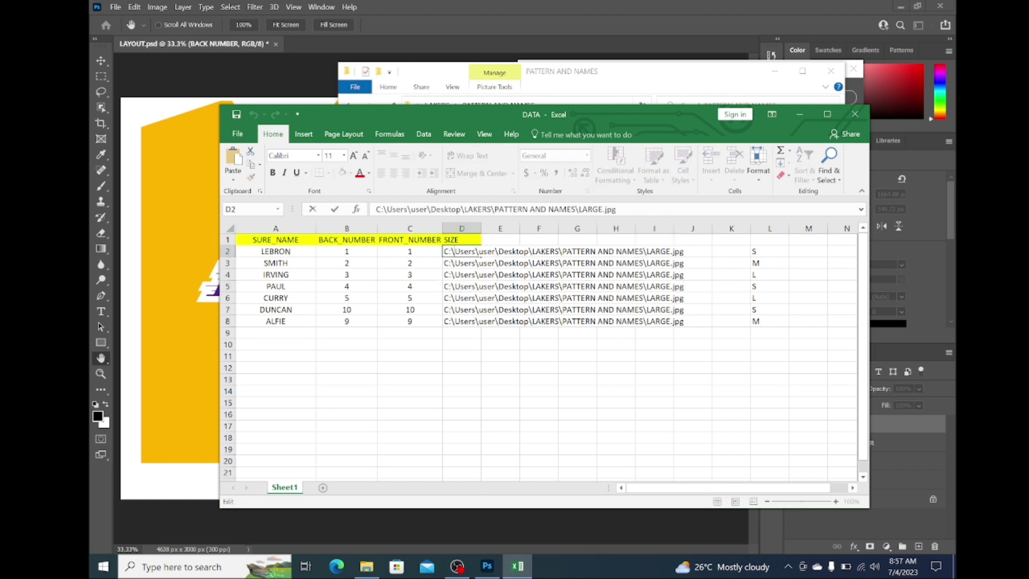
{"action": "left_click_drag", "start_coordinate": [646, 251], "coordinate": [672, 251]}
{"action": "type", "text": "SMALL"}
{"action": "left_click", "coordinate": [708, 263]}
- Copy the SMALL.jpg path from cell D2 into cells D5 and D7
{"action": "left_click", "coordinate": [451, 252]}
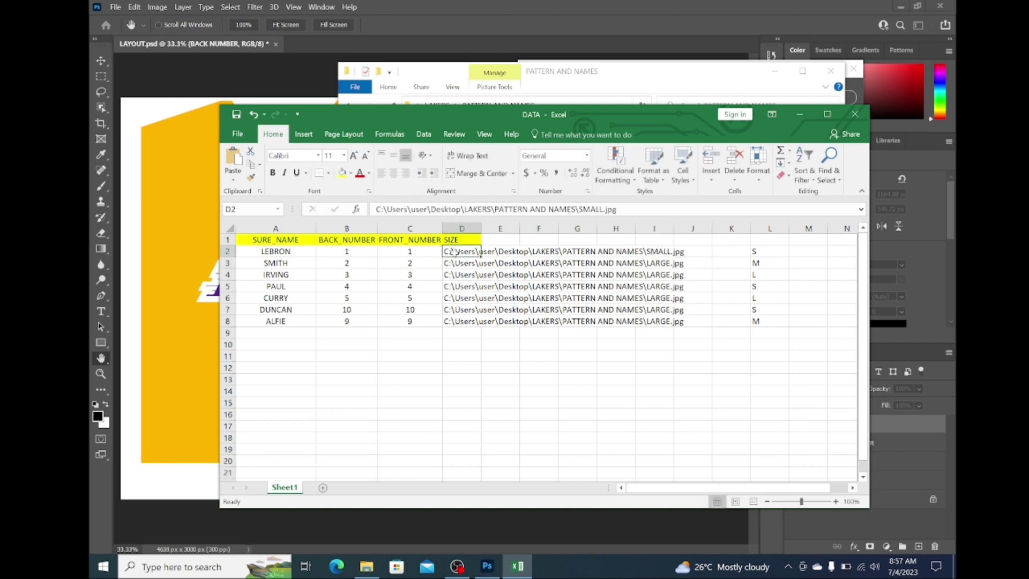
{"action": "key", "text": "ctrl+c"}
{"action": "left_click", "coordinate": [461, 287]}
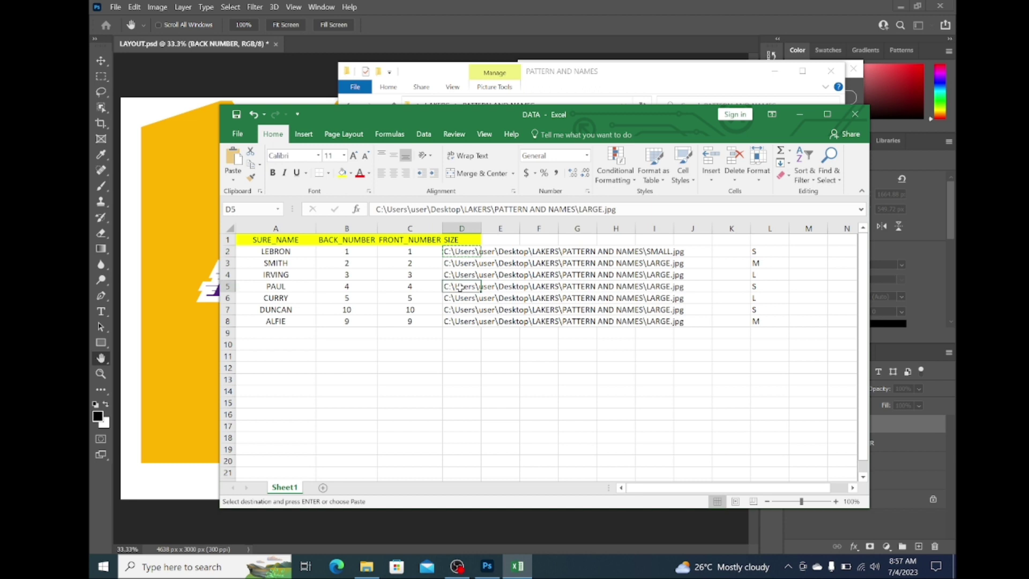
{"action": "key", "text": "ctrl+v"}
{"action": "left_click", "coordinate": [463, 311]}
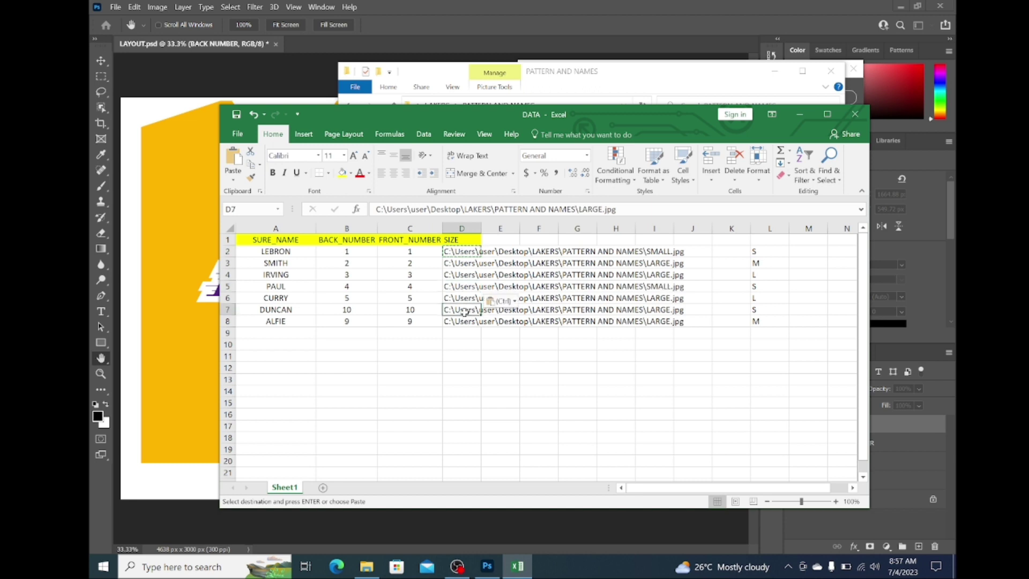
{"action": "key", "text": "ctrl+v"}
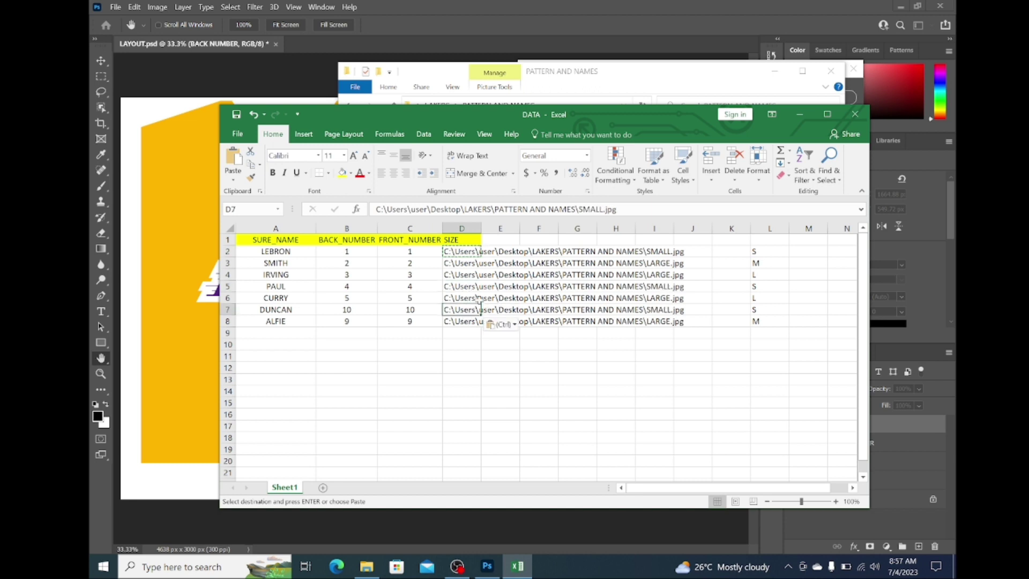
- Replace LARGE with MEDIUM in cell D3's path so that it ends in MEDIUM.jpg
{"action": "double_click", "coordinate": [658, 267]}
{"action": "double_click", "coordinate": [460, 265]}
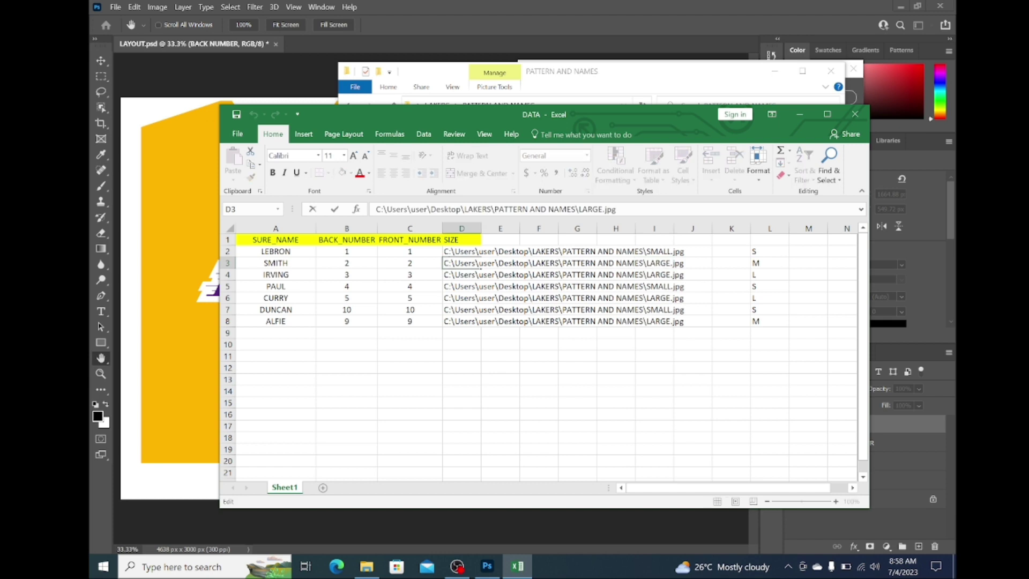
{"action": "double_click", "coordinate": [659, 263]}
{"action": "type", "text": "MEDIUM"}
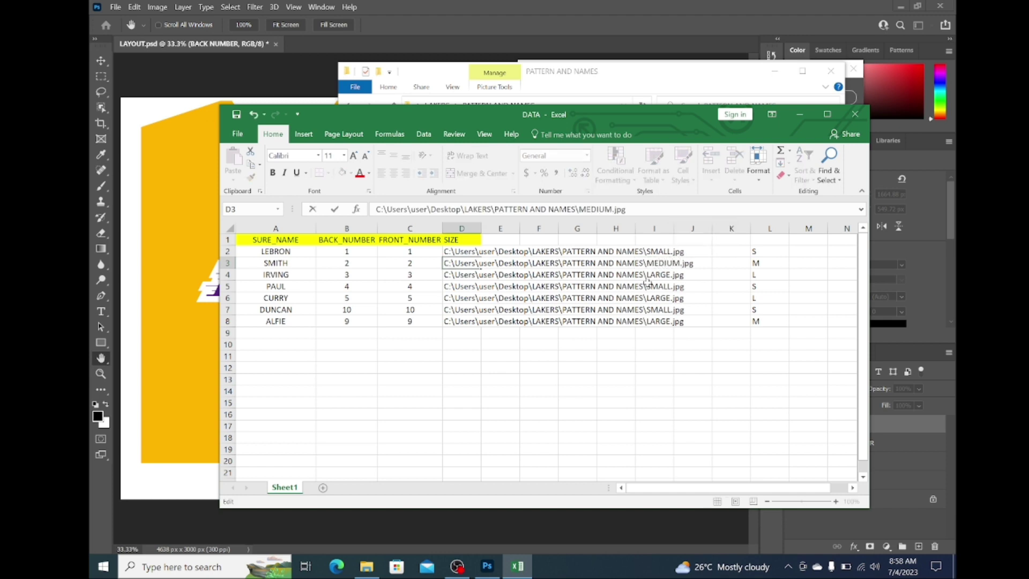
{"action": "left_click", "coordinate": [466, 294]}
- Copy the MEDIUM.jpg path from cell D3 into cell D8
{"action": "left_click", "coordinate": [456, 262]}
{"action": "key", "text": "ctrl+c"}
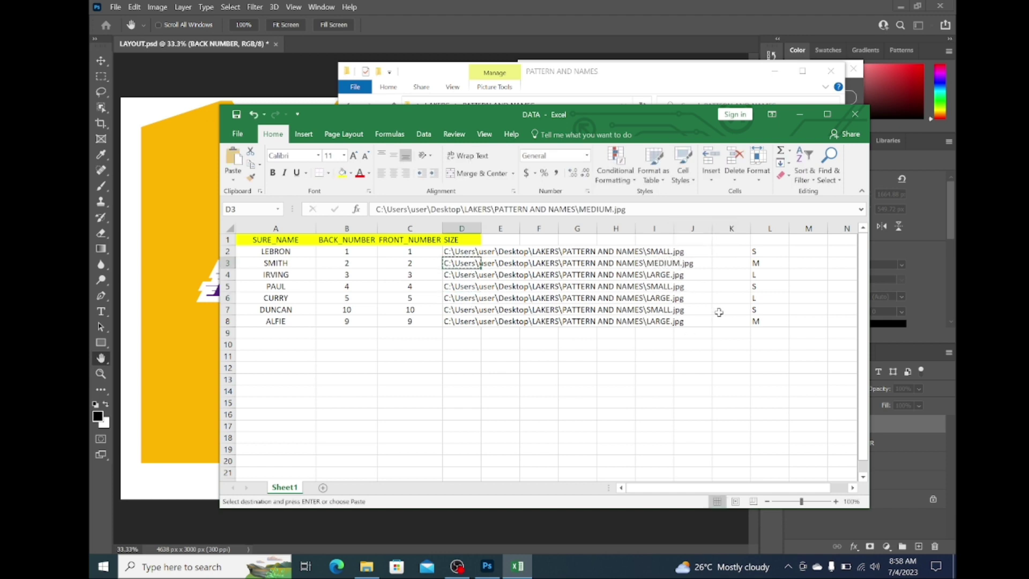
{"action": "left_click", "coordinate": [452, 321]}
{"action": "key", "text": "ctrl+v"}
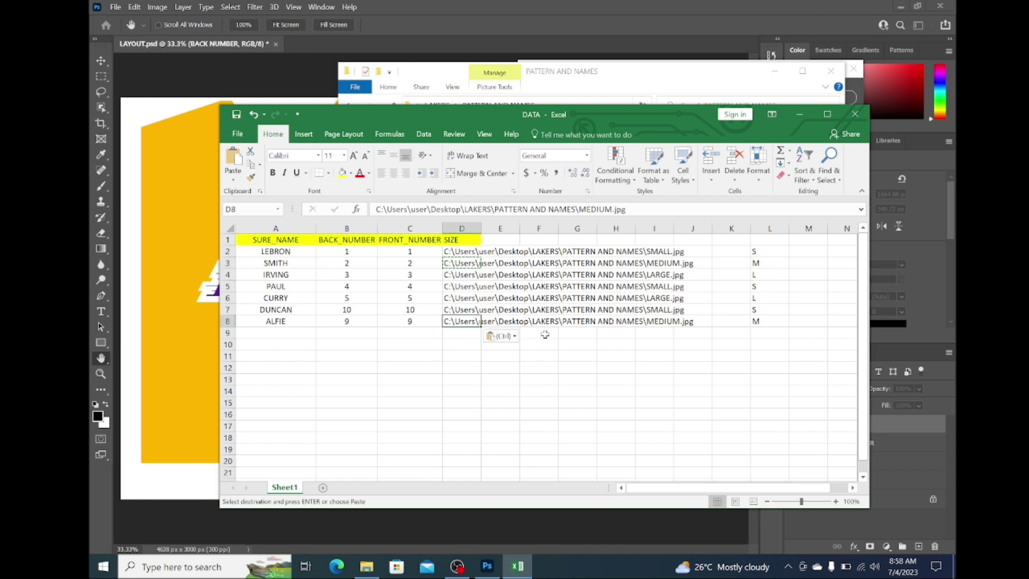
{"action": "left_click", "coordinate": [577, 356]}
- Clear the helper size codes from cells L2 to L8
{"action": "left_click_drag", "start_coordinate": [784, 256], "coordinate": [768, 318]}
{"action": "key", "text": "BackSpace"}
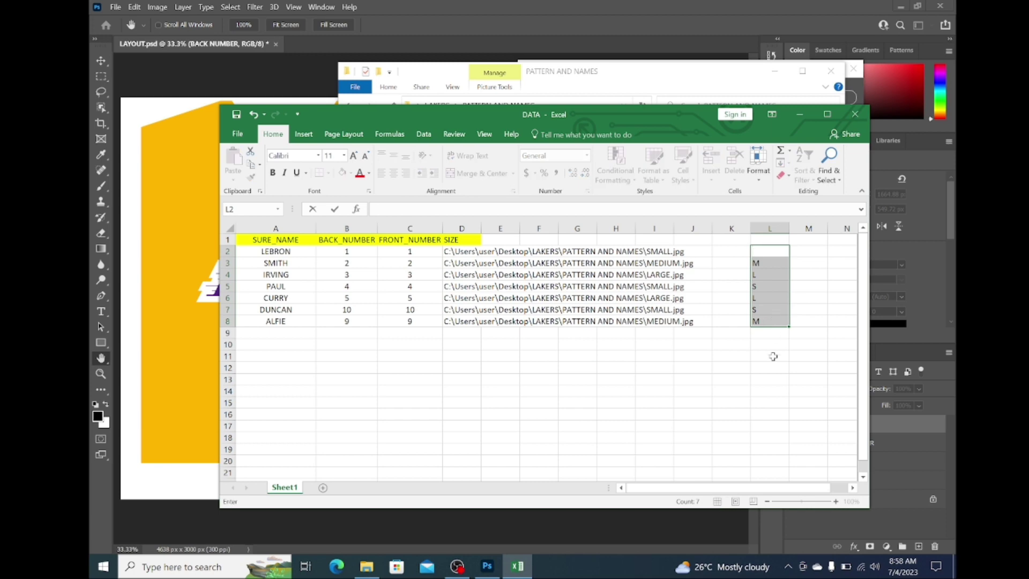
{"action": "left_click", "coordinate": [774, 356]}
{"action": "left_click_drag", "start_coordinate": [764, 263], "coordinate": [770, 320]}
{"action": "key", "text": "Delete"}
{"action": "left_click", "coordinate": [769, 356]}
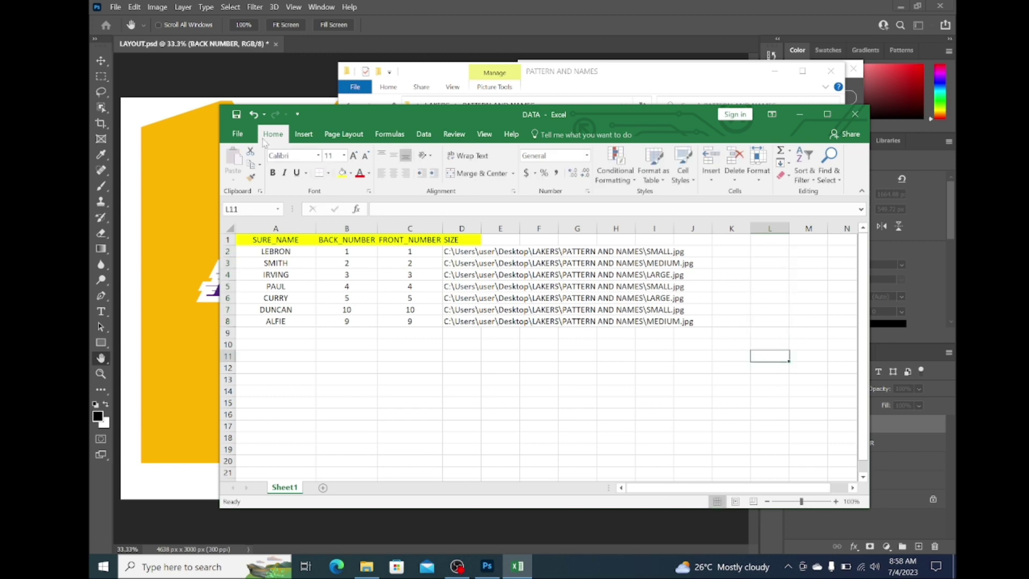
- Close the DATA workbook and the PATTERN AND NAMES folder window
{"action": "left_click", "coordinate": [238, 134]}
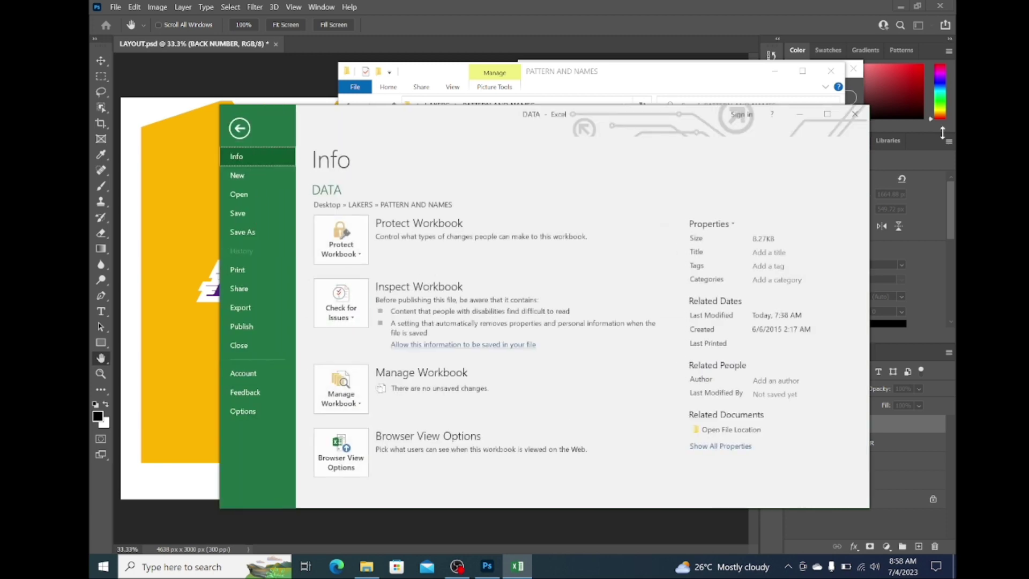
{"action": "left_click", "coordinate": [855, 114]}
{"action": "left_click", "coordinate": [525, 294]}
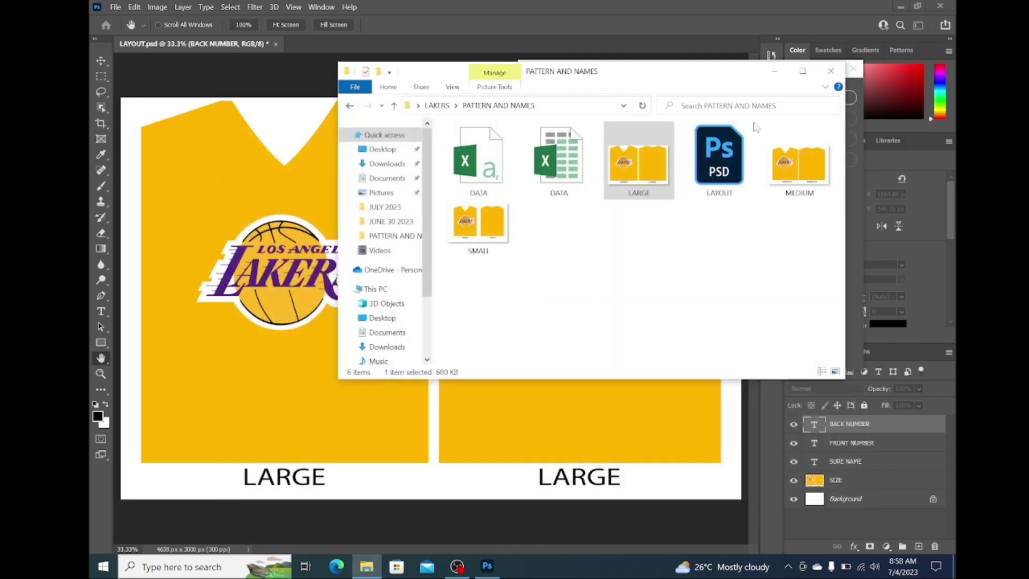
{"action": "left_click", "coordinate": [831, 70]}
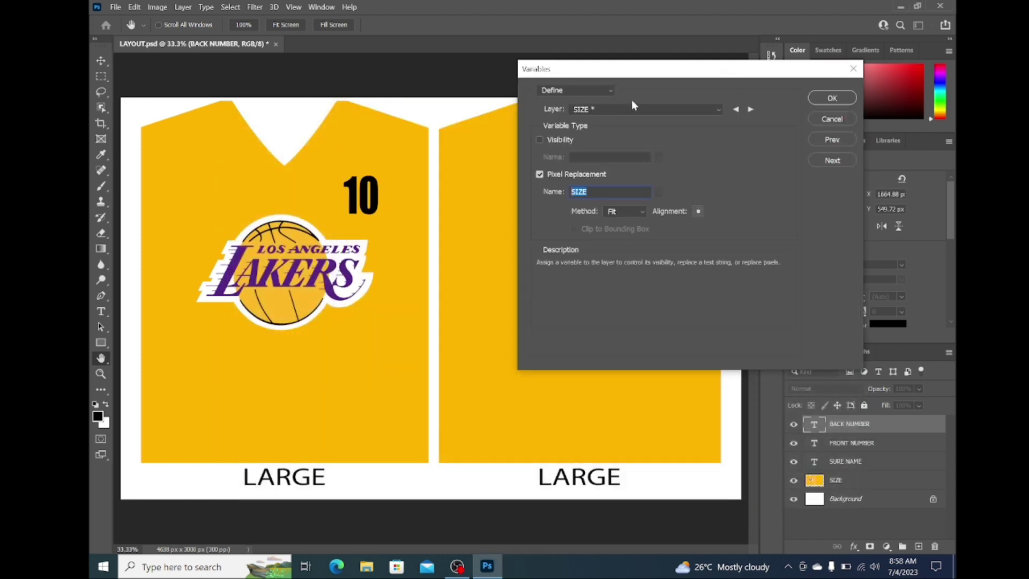
- In Photoshop, move the Variables dialog aside and switch it from Define to Data Sets
{"action": "left_click_drag", "start_coordinate": [656, 70], "coordinate": [494, 86]}
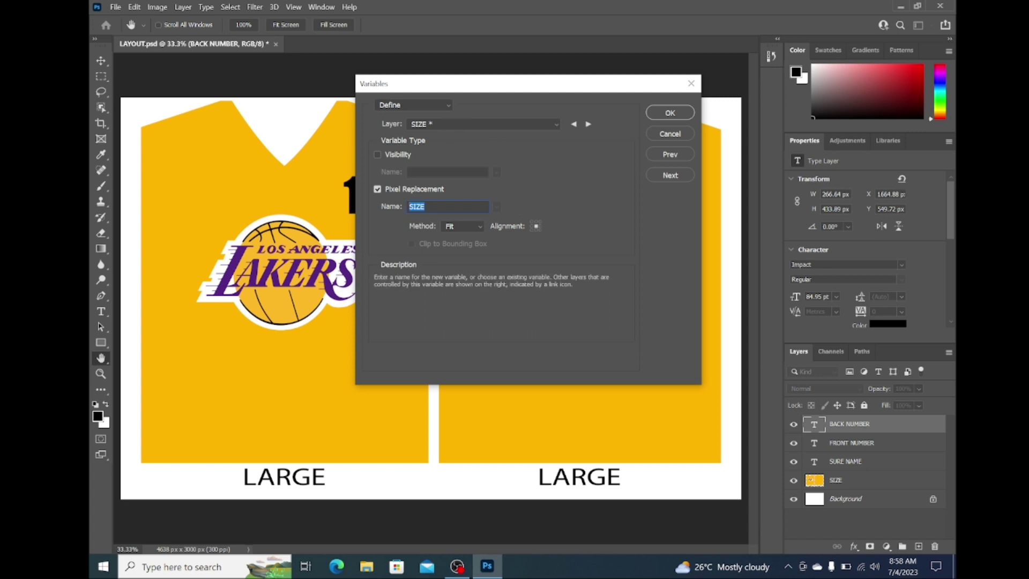
{"action": "left_click", "coordinate": [423, 104]}
{"action": "left_click", "coordinate": [421, 128]}
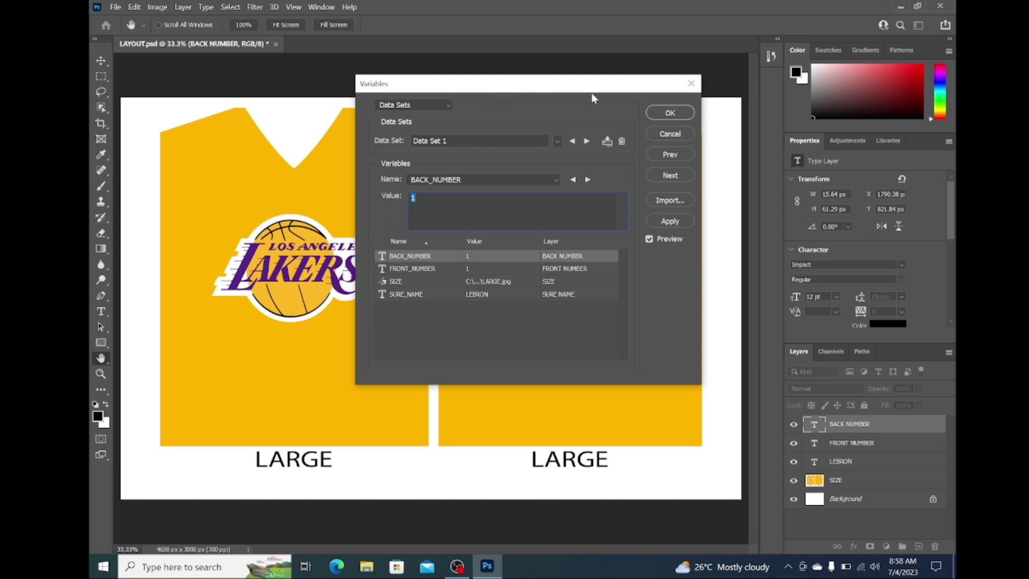
- Import the DATA CSV file from the PATTERN AND NAMES folder as data sets, replacing the existing ones
{"action": "left_click", "coordinate": [668, 199]}
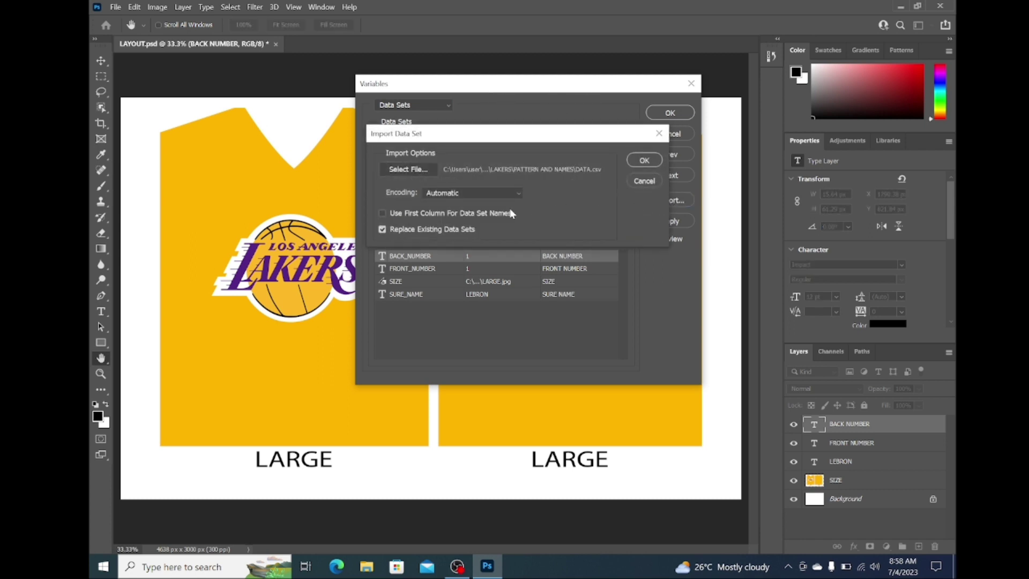
{"action": "left_click", "coordinate": [397, 170]}
{"action": "left_click", "coordinate": [740, 394]}
{"action": "left_click", "coordinate": [706, 421]}
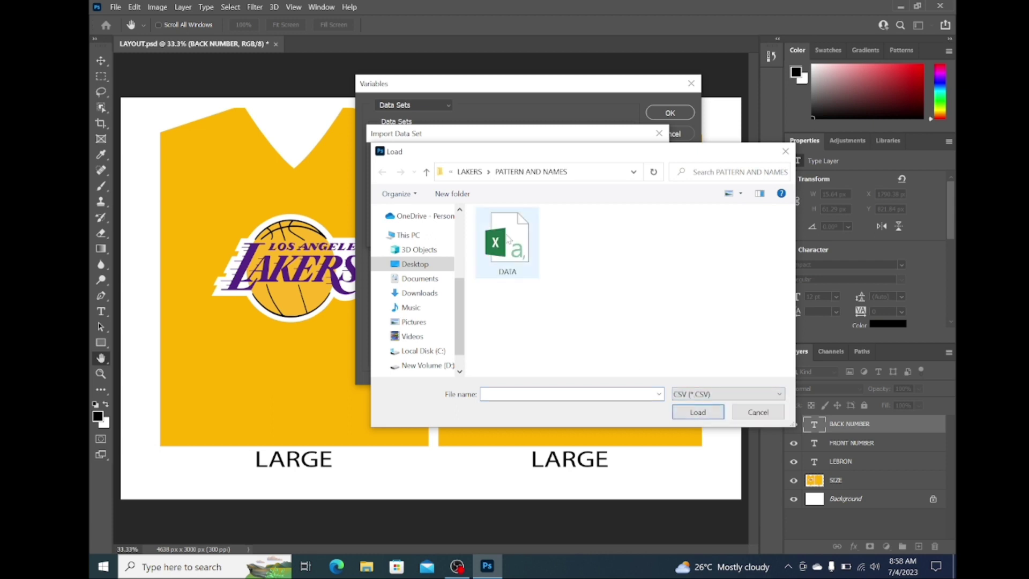
{"action": "double_click", "coordinate": [508, 239]}
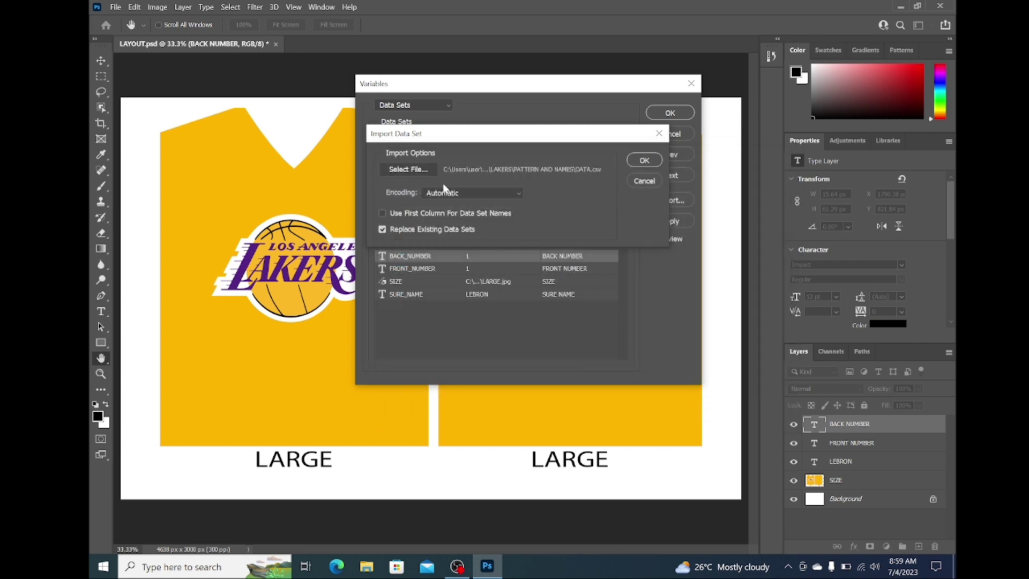
{"action": "left_click", "coordinate": [644, 162]}
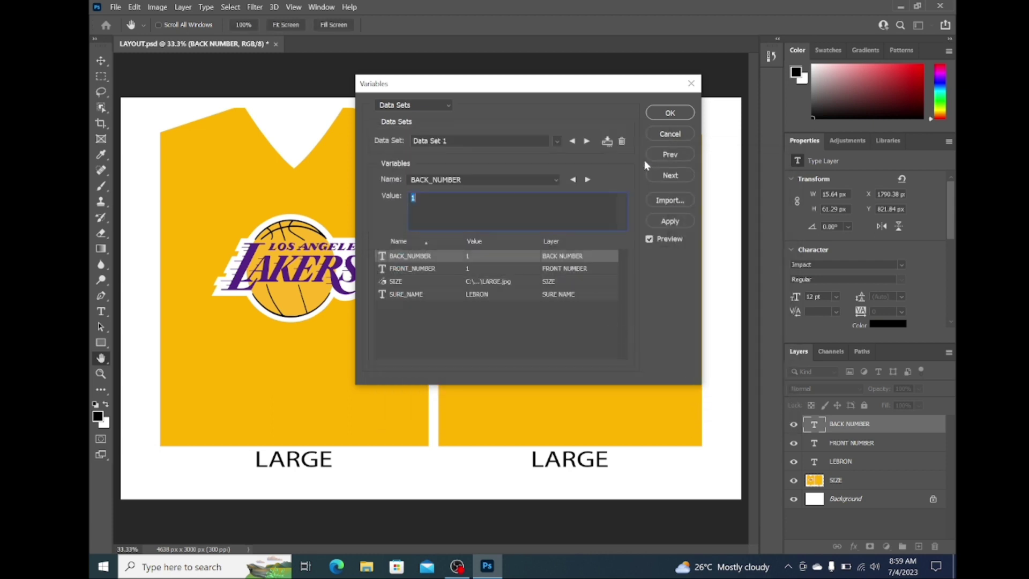
- Preview the imported data sets on the jersey, from Data Set 1 up to Data Set 7
{"action": "left_click_drag", "start_coordinate": [511, 88], "coordinate": [598, 95]}
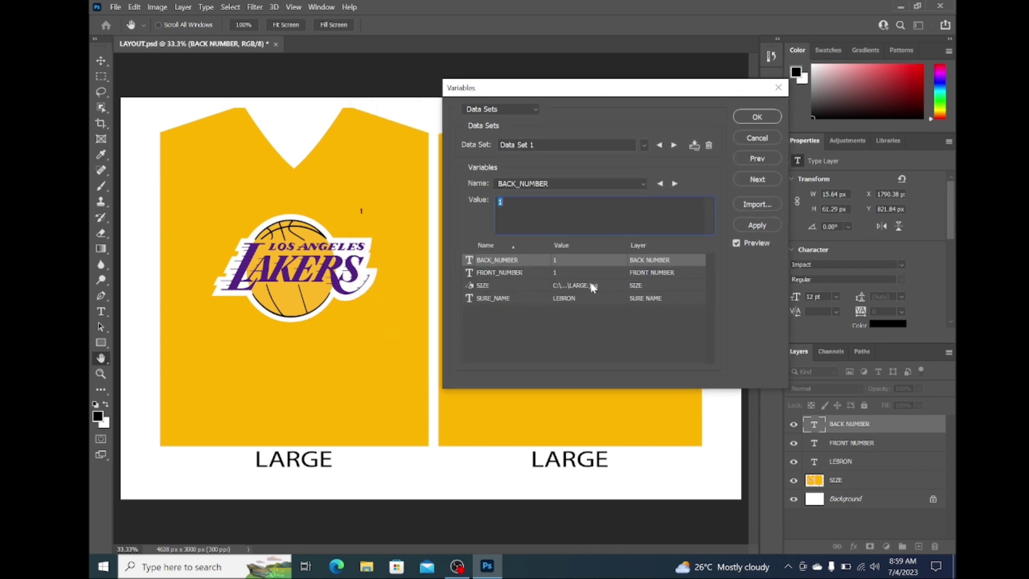
{"action": "left_click", "coordinate": [552, 274]}
{"action": "left_click", "coordinate": [675, 145]}
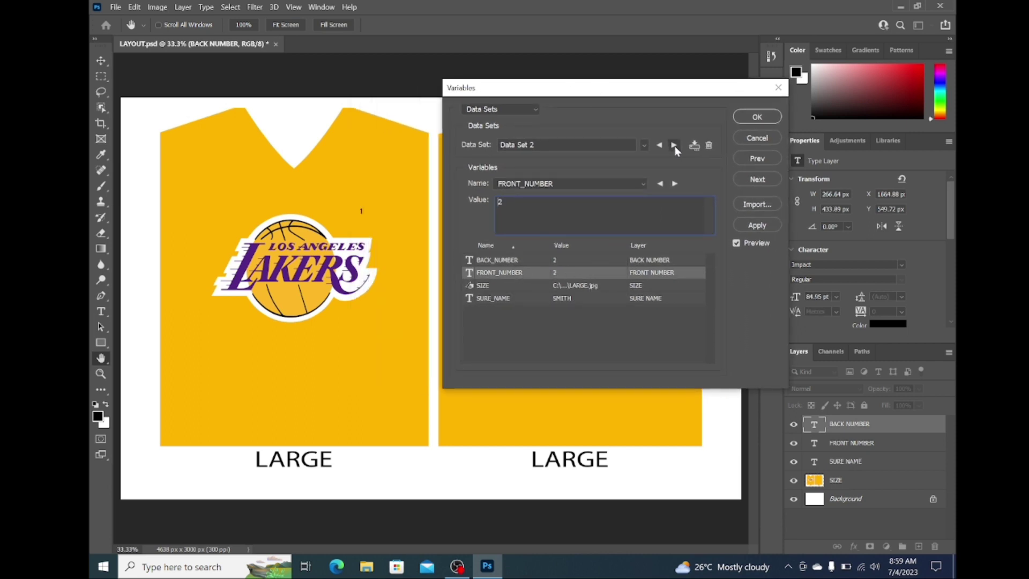
{"action": "left_click", "coordinate": [674, 145]}
{"action": "left_click", "coordinate": [645, 146]}
{"action": "left_click", "coordinate": [658, 209]}
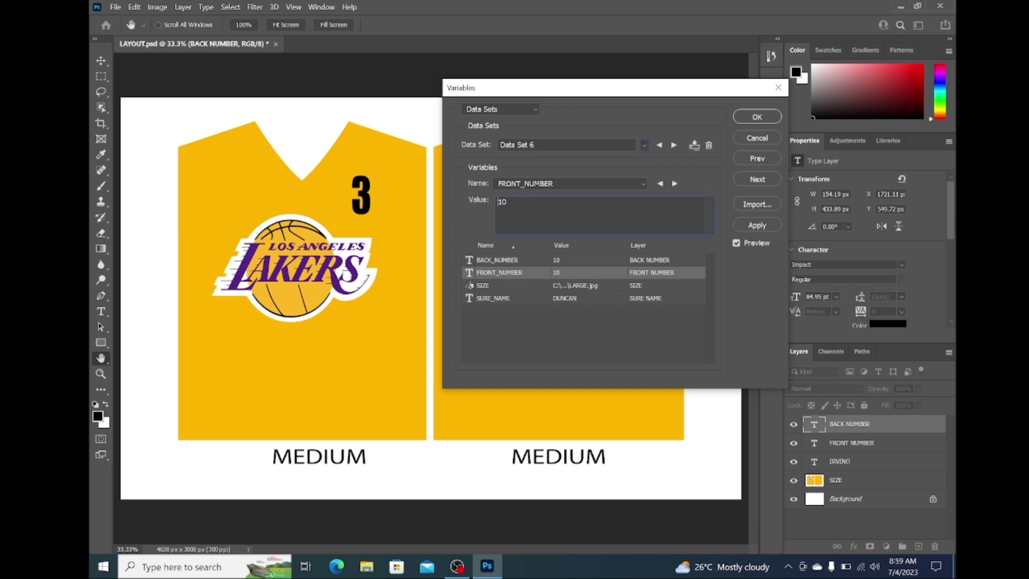
{"action": "left_click", "coordinate": [674, 145]}
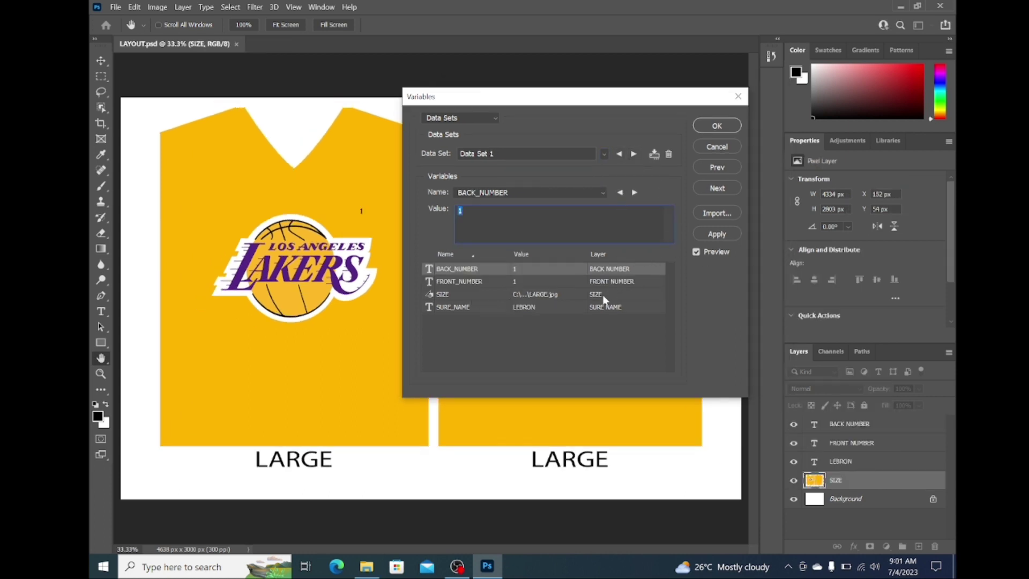
- Check the SIZE and SURE_NAME variables in the data sets and accept the variables setup
{"action": "left_click", "coordinate": [606, 282]}
{"action": "left_click", "coordinate": [604, 293]}
{"action": "left_click", "coordinate": [606, 307]}
{"action": "left_click", "coordinate": [633, 155]}
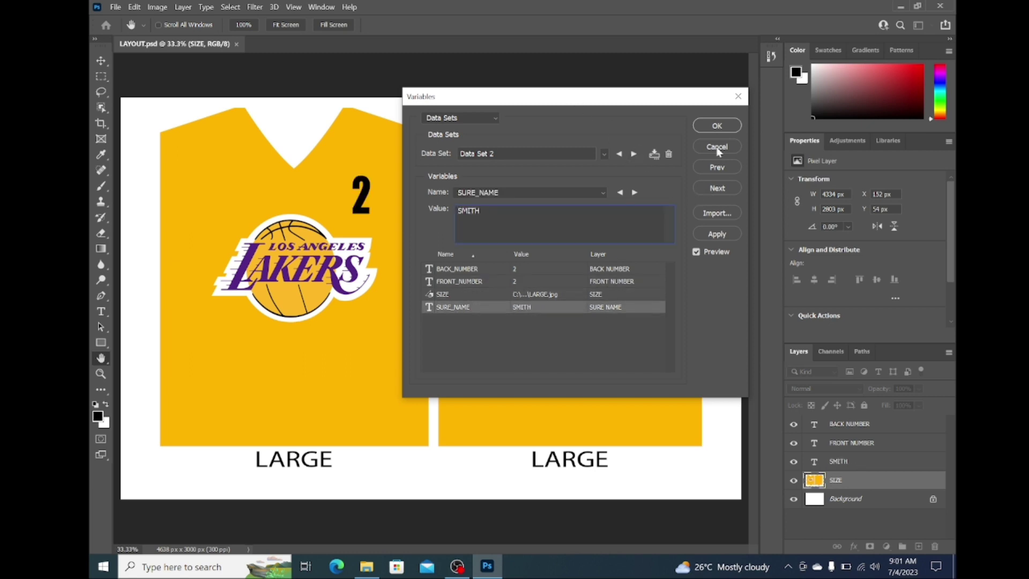
{"action": "left_click", "coordinate": [713, 125]}
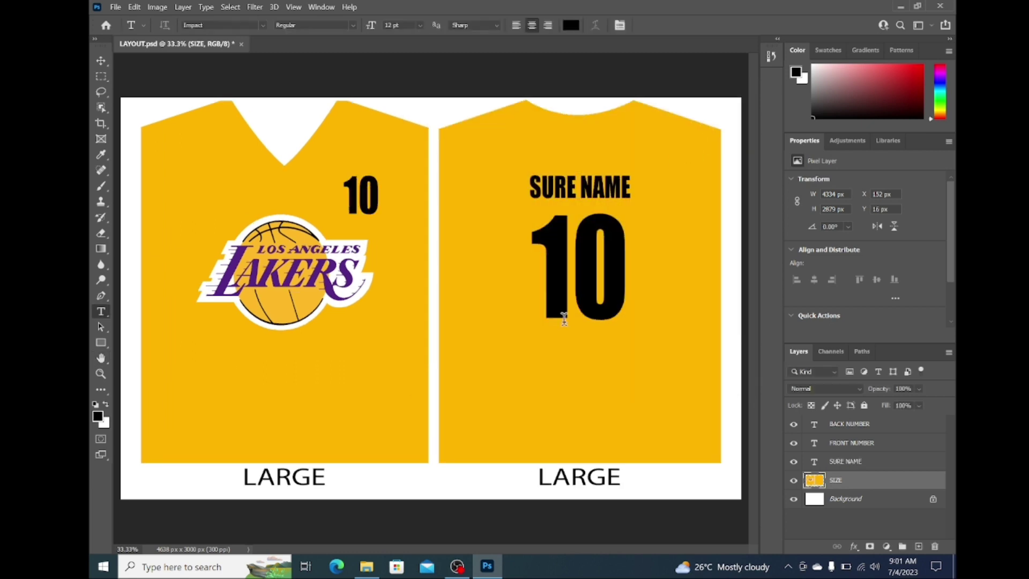
- Minimize Photoshop, delete the contents of the JPEG folder inside PSD AND JPEG, and return to the parent folder
{"action": "key", "text": "v"}
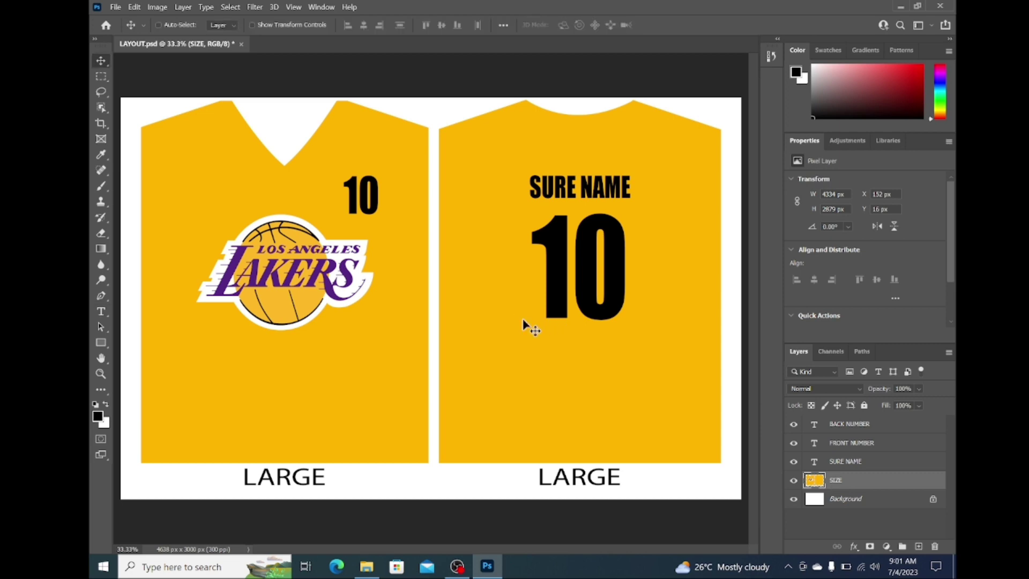
{"action": "left_click", "coordinate": [486, 567]}
{"action": "left_click", "coordinate": [394, 106]}
{"action": "double_click", "coordinate": [488, 155]}
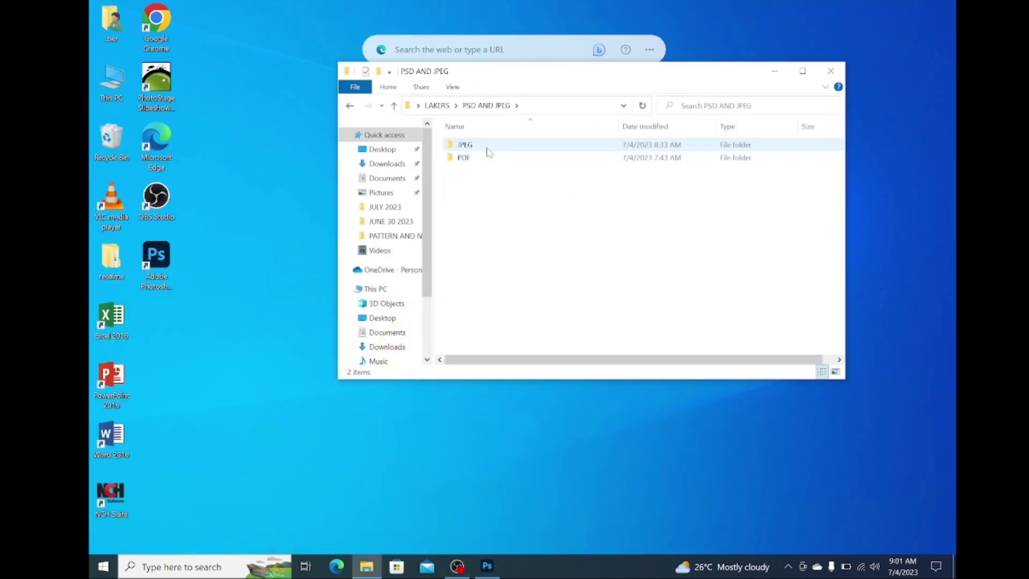
{"action": "double_click", "coordinate": [488, 146]}
{"action": "key", "text": "Delete"}
{"action": "left_click", "coordinate": [394, 105]}
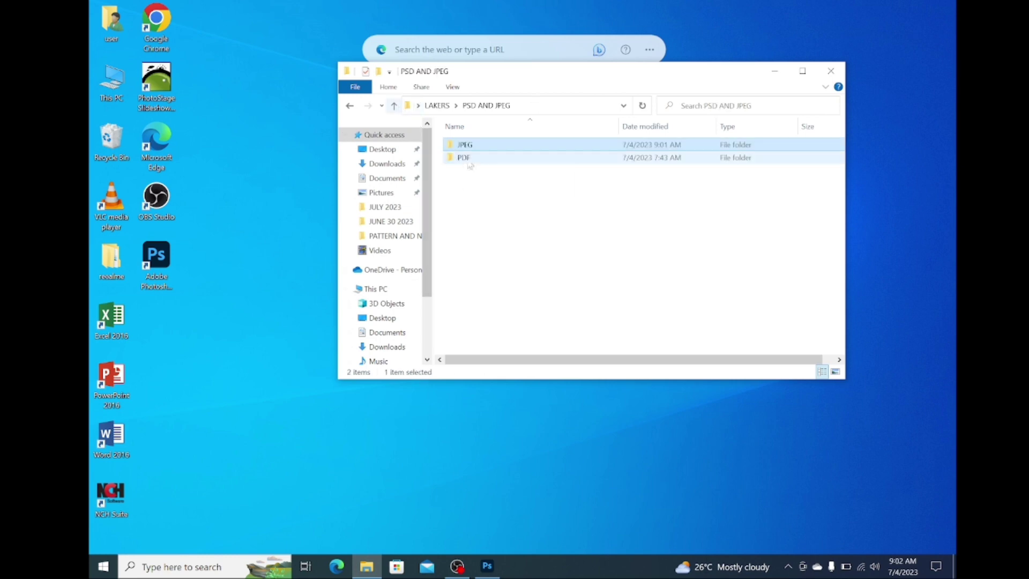
{"action": "left_click", "coordinate": [472, 159]}
{"action": "left_click", "coordinate": [510, 147]}
- Back in Photoshop, start exporting the data sets as files with Desktop\LAKERS\PATTERN AND NAMES as the destination folder
{"action": "left_click", "coordinate": [487, 566]}
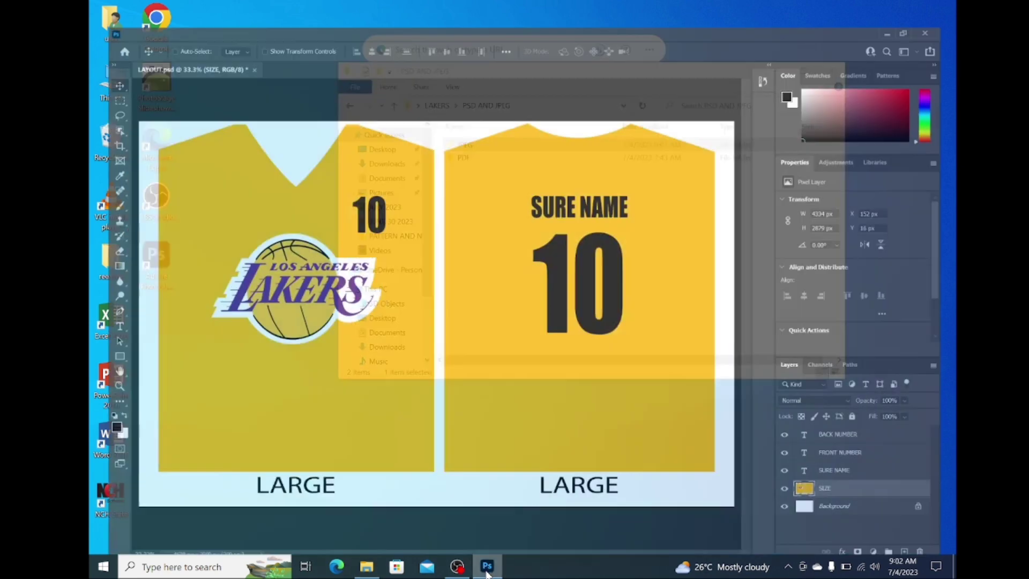
{"action": "left_click", "coordinate": [115, 7]}
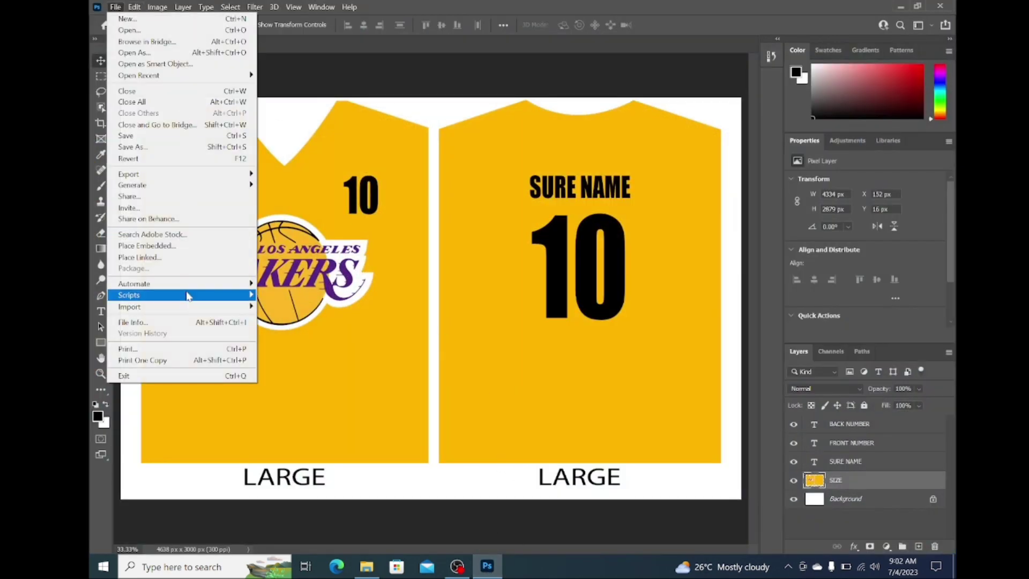
{"action": "mouse_move", "coordinate": [233, 178]}
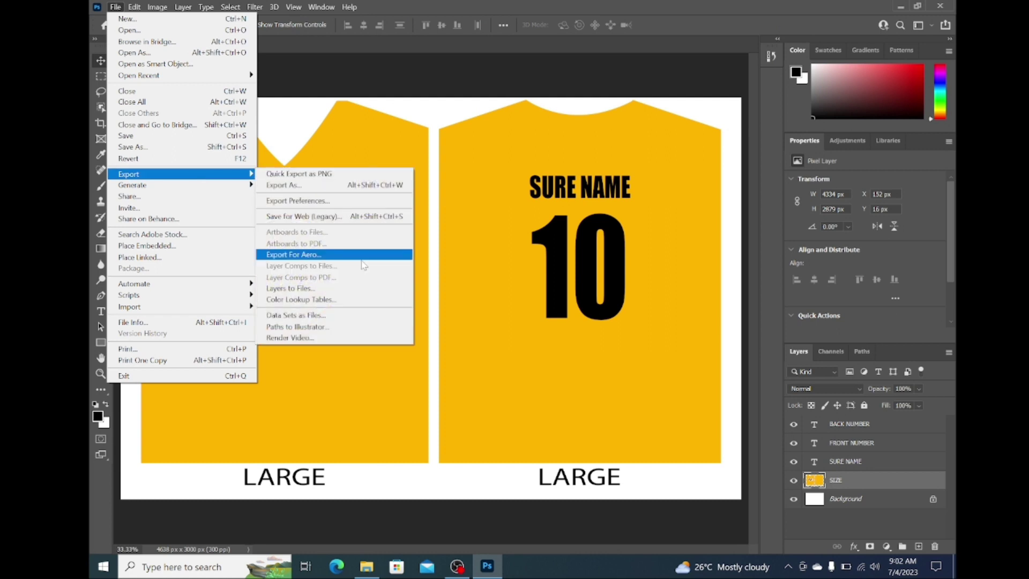
{"action": "left_click", "coordinate": [348, 316]}
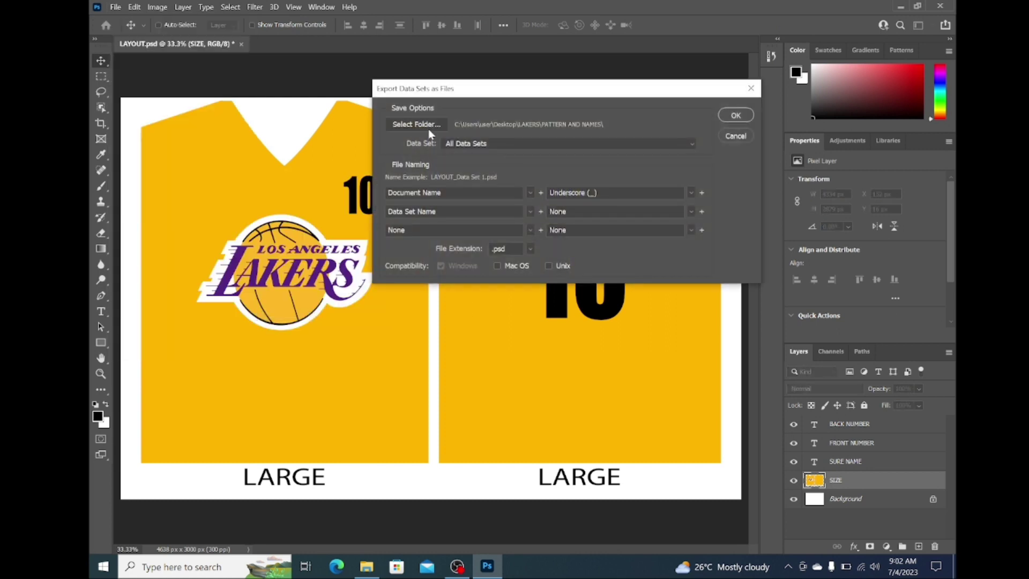
{"action": "left_click", "coordinate": [429, 128]}
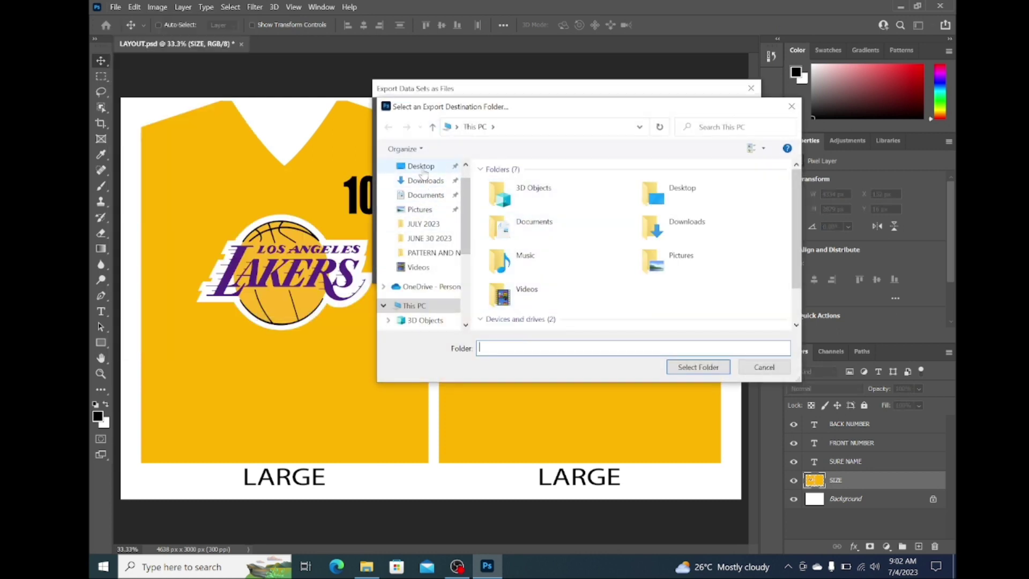
{"action": "left_click", "coordinate": [422, 169]}
{"action": "left_click", "coordinate": [523, 188]}
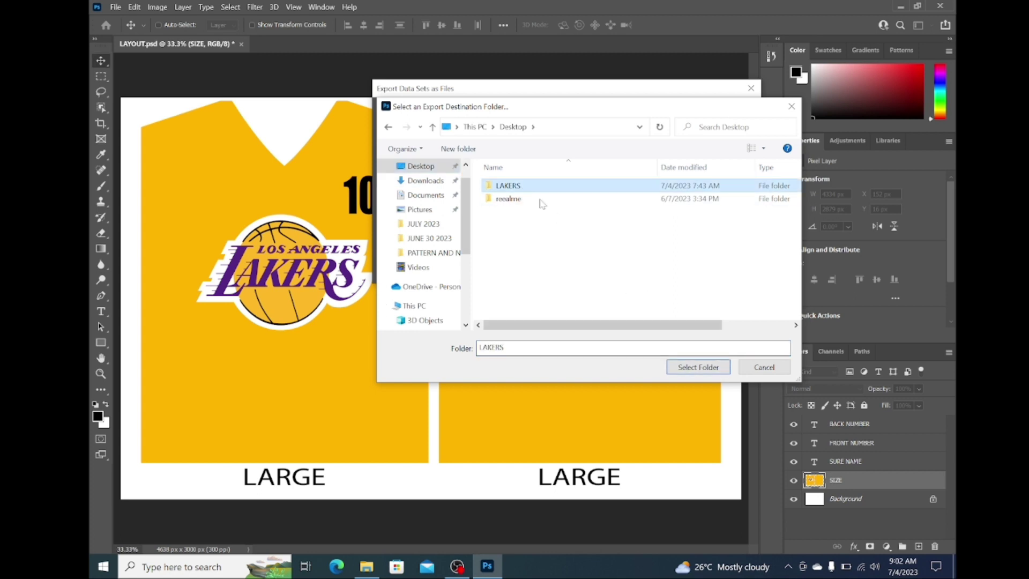
{"action": "left_click_drag", "start_coordinate": [547, 107], "coordinate": [610, 112]}
{"action": "double_click", "coordinate": [587, 196]}
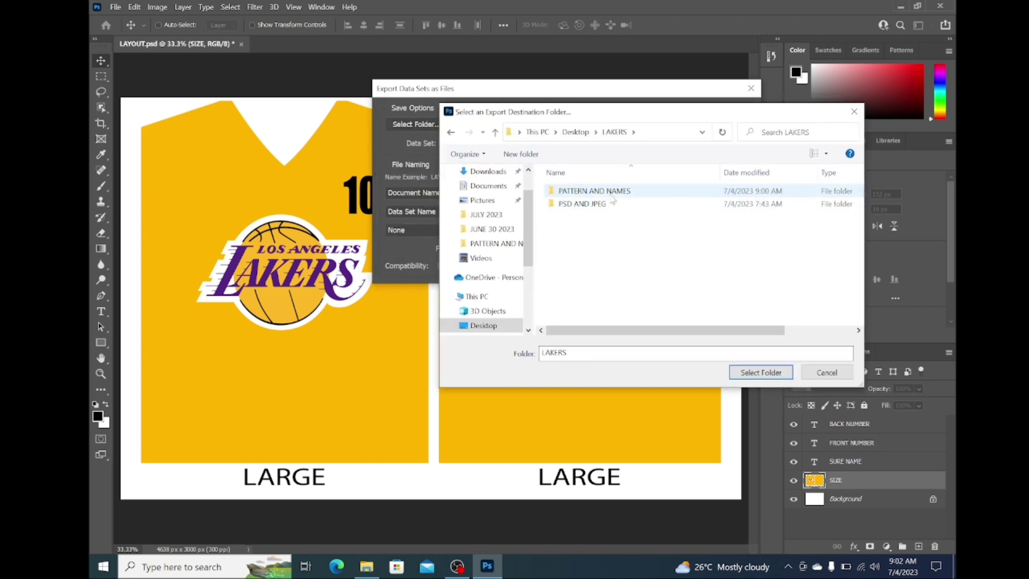
{"action": "left_click", "coordinate": [611, 193]}
{"action": "left_click", "coordinate": [761, 372]}
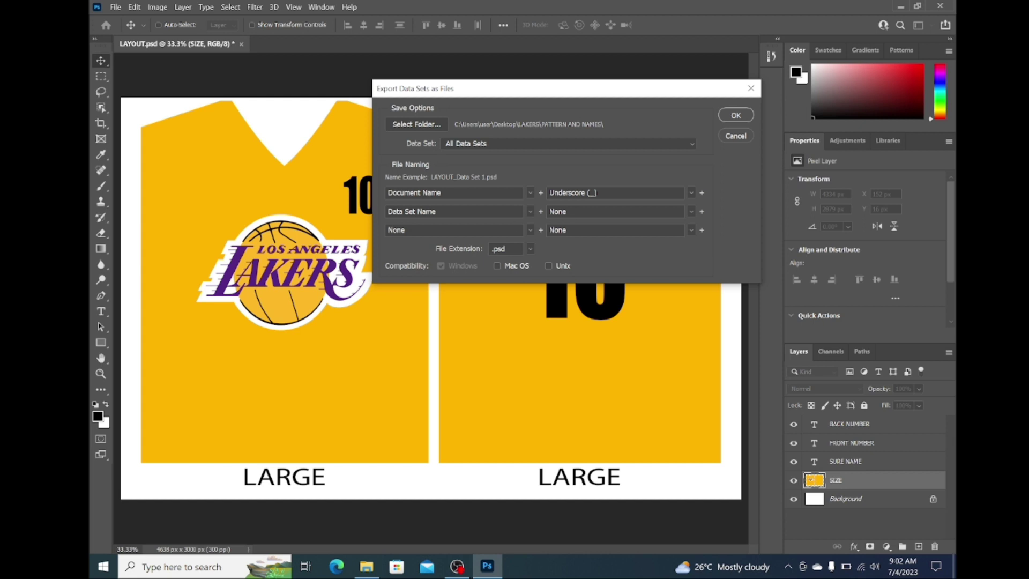
- Export all data sets as PSD files named with the document name, an underscore and the data set name
{"action": "left_click", "coordinate": [531, 194]}
{"action": "left_click", "coordinate": [512, 260]}
{"action": "left_click", "coordinate": [528, 144]}
{"action": "left_click", "coordinate": [433, 150]}
{"action": "left_click", "coordinate": [735, 115]}
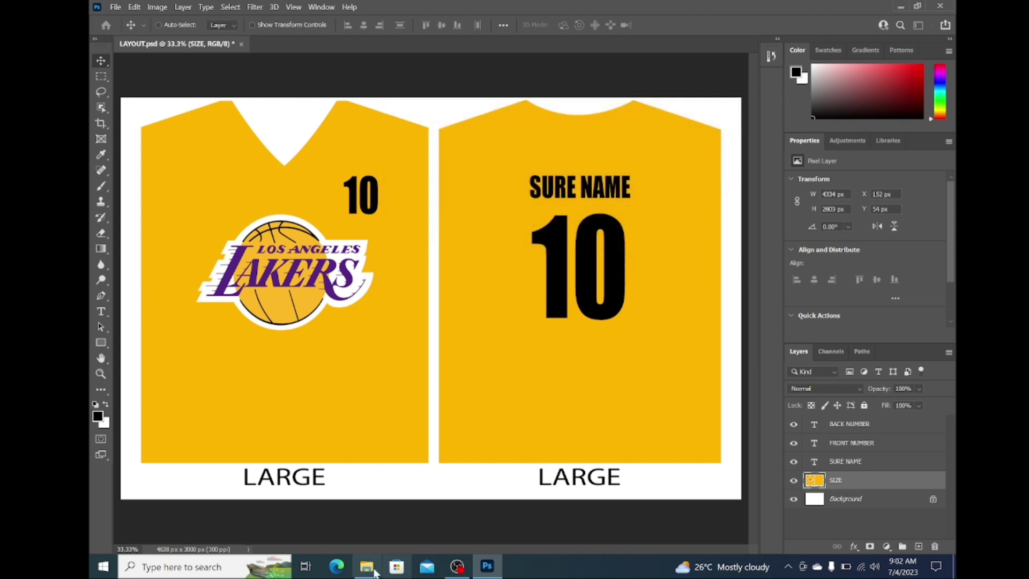
- Open the PATTERN AND NAMES folder in File Explorer to examine the exported PSD files
{"action": "left_click", "coordinate": [366, 567]}
{"action": "left_click", "coordinate": [394, 105]}
{"action": "double_click", "coordinate": [451, 143]}
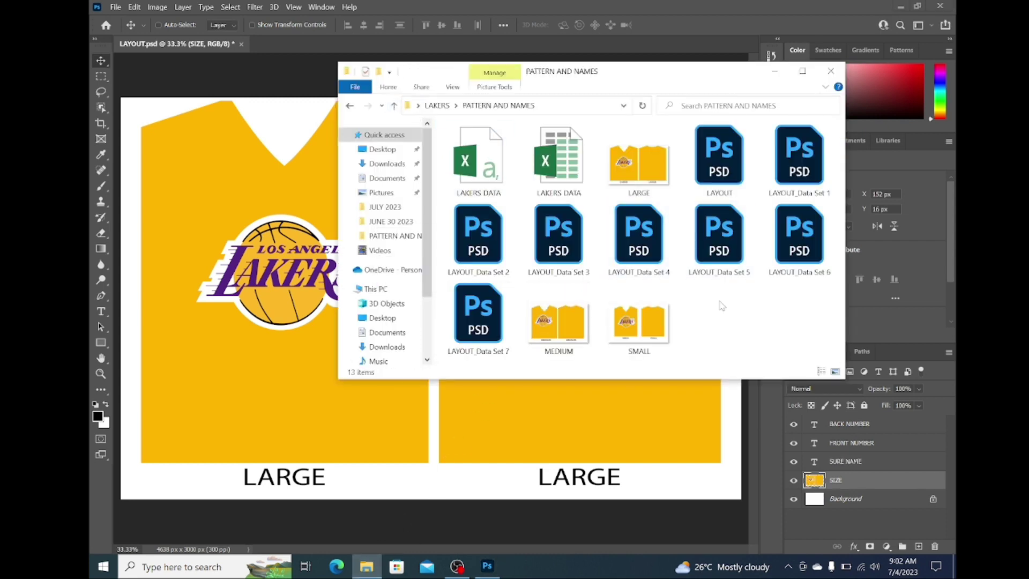
{"action": "left_click", "coordinate": [284, 91]}
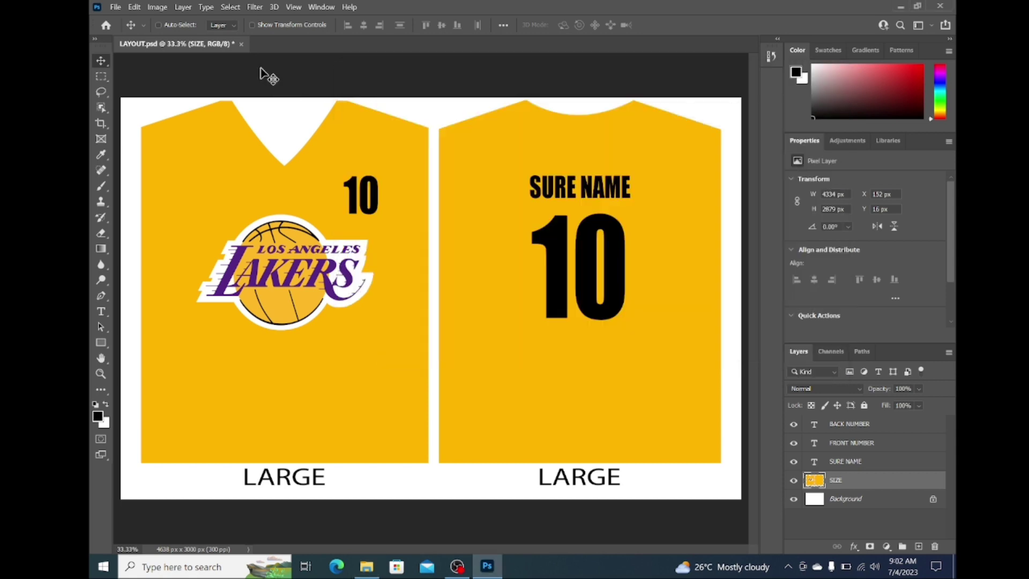
- Close LAYOUT.psd without saving and open LAYOUT_Data Set 1 from the PATTERN AND NAMES folder
{"action": "left_click", "coordinate": [241, 44]}
{"action": "left_click", "coordinate": [547, 228]}
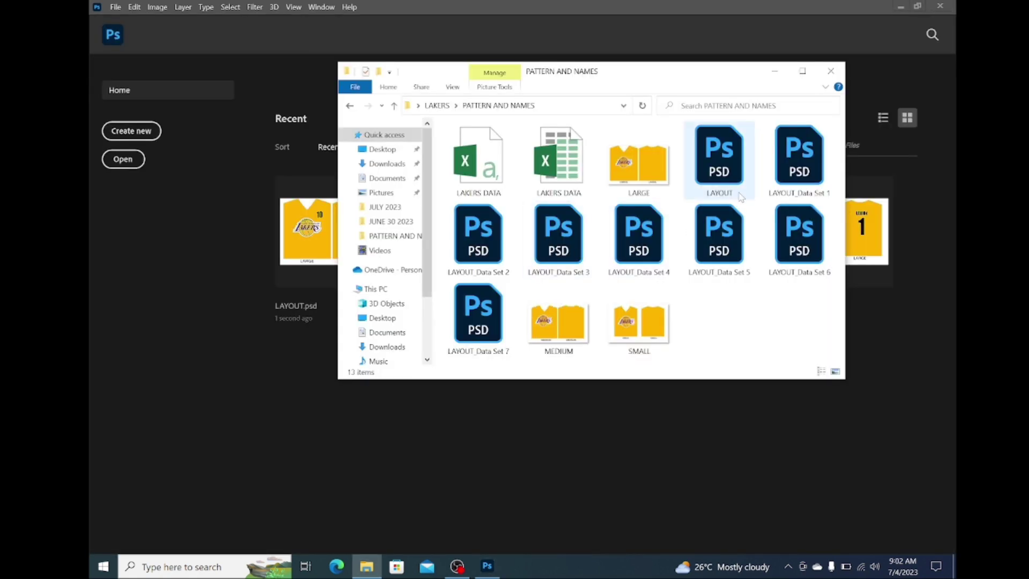
{"action": "double_click", "coordinate": [799, 156]}
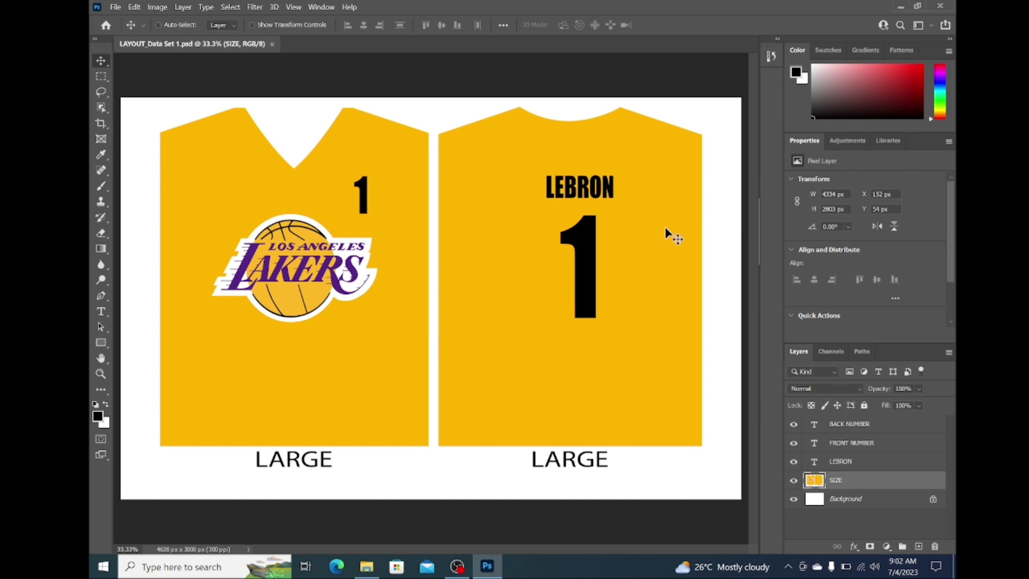
- Replace the LEBRON text on the jersey's back with an overlong test surname and commit the text
{"action": "key", "text": "t"}
{"action": "double_click", "coordinate": [606, 193]}
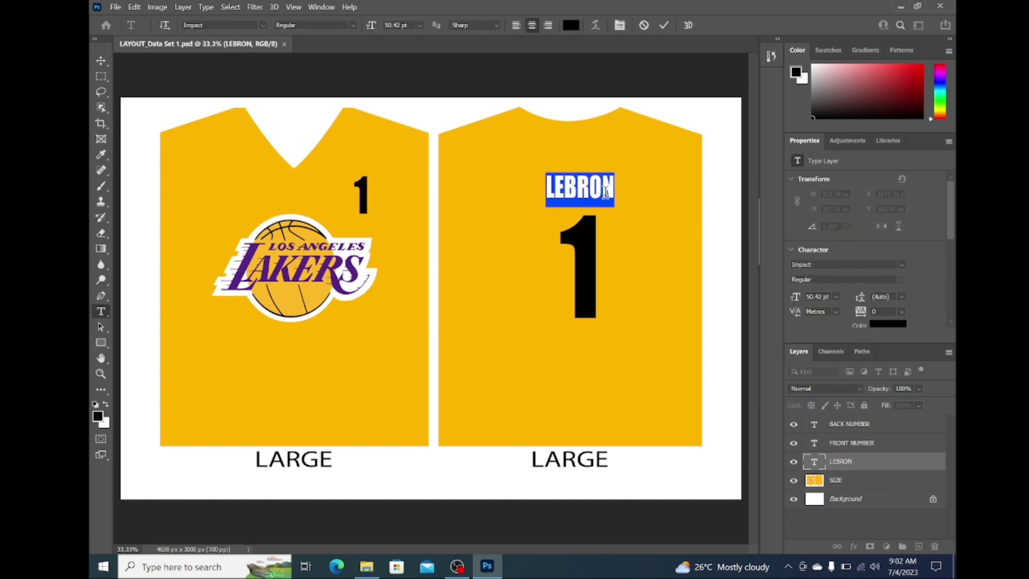
{"action": "type", "text": "TYB"}
{"action": "key", "text": "BackSpace"}
{"action": "key", "text": "BackSpace"}
{"action": "key", "text": "BackSpace"}
{"action": "type", "text": "UI"}
{"action": "key", "text": "BackSpace"}
{"action": "key", "text": "BackSpace"}
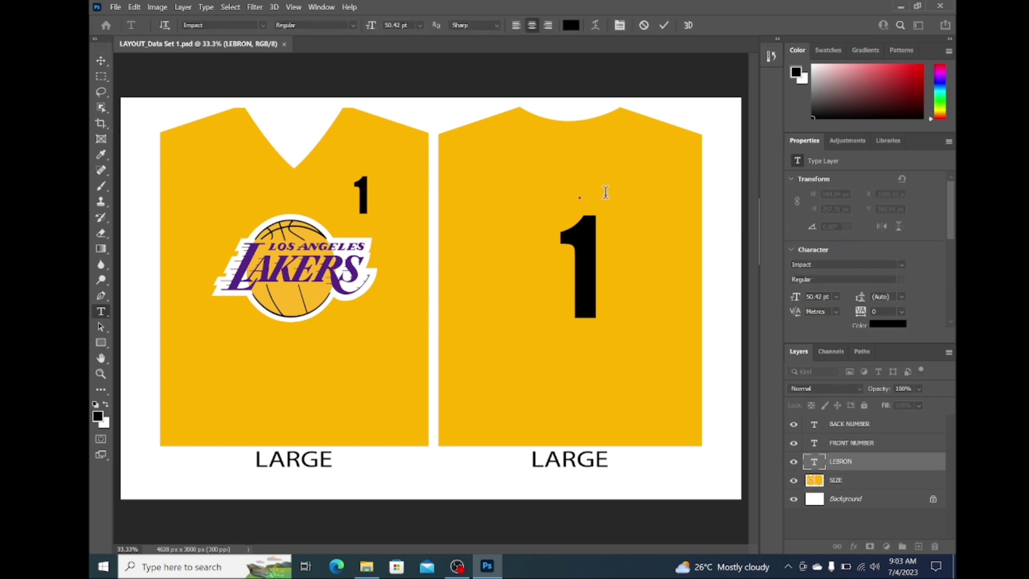
{"action": "type", "text": "DELA CRUS SFDJSDKALFJSADJFKLDAS"}
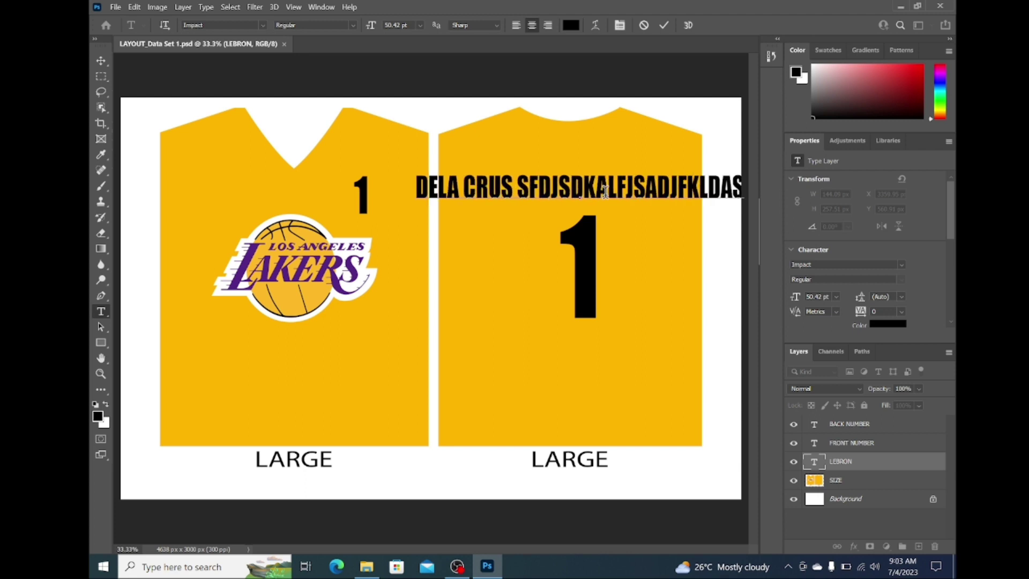
{"action": "key", "text": "ctrl+Return"}
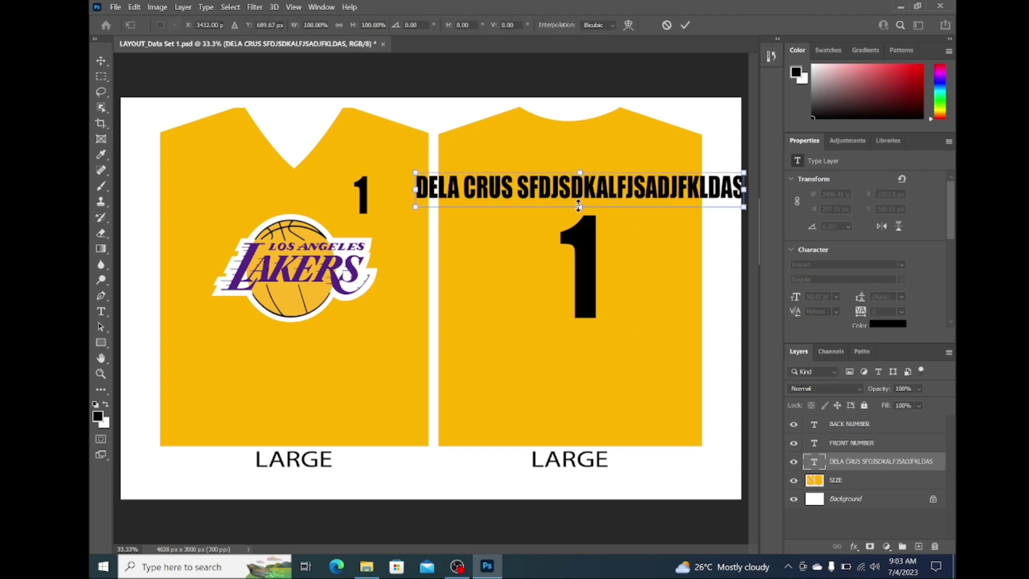
- Narrow the overlong surname with Free Transform to about 1322 px wide so it fits across the jersey's back
{"action": "key", "text": "ctrl+t"}
{"action": "left_click_drag", "start_coordinate": [423, 199], "coordinate": [492, 190]}
{"action": "key", "text": "Return"}
- Close LAYOUT_Data Set 1.psd without saving the changes and reopen LAYOUT.psd from the recent files
{"action": "left_click", "coordinate": [384, 44]}
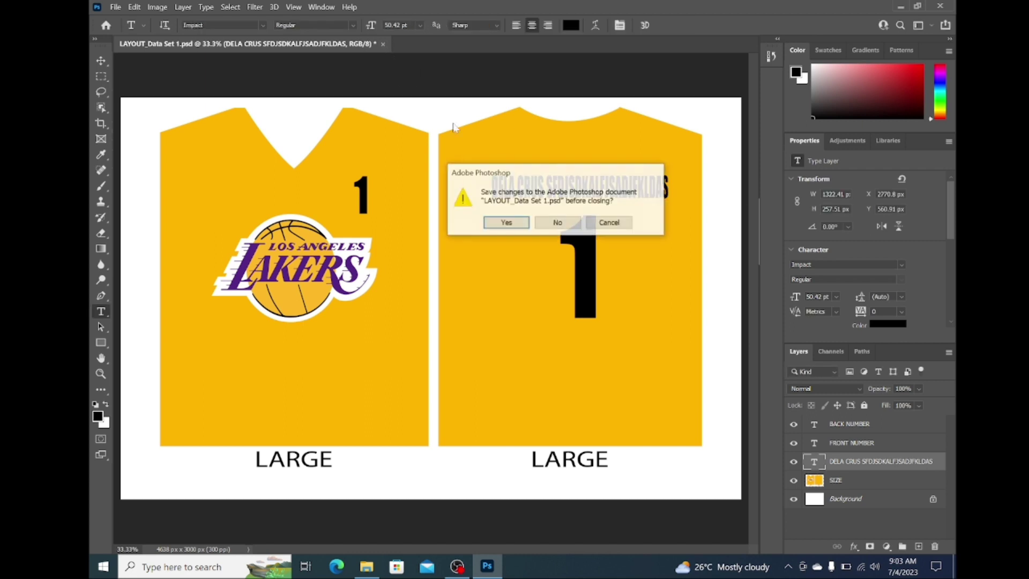
{"action": "left_click", "coordinate": [558, 222]}
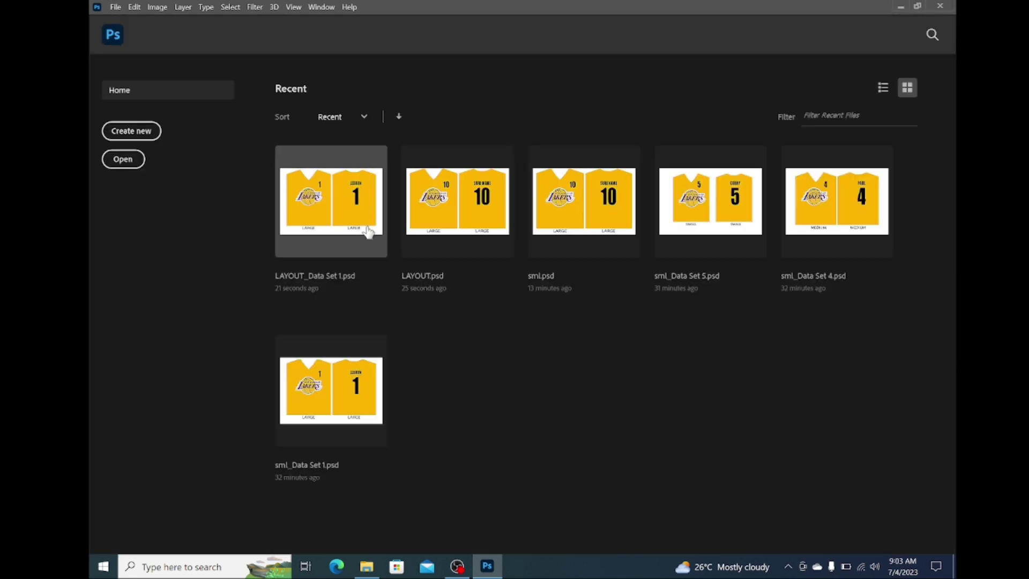
{"action": "left_click", "coordinate": [444, 229]}
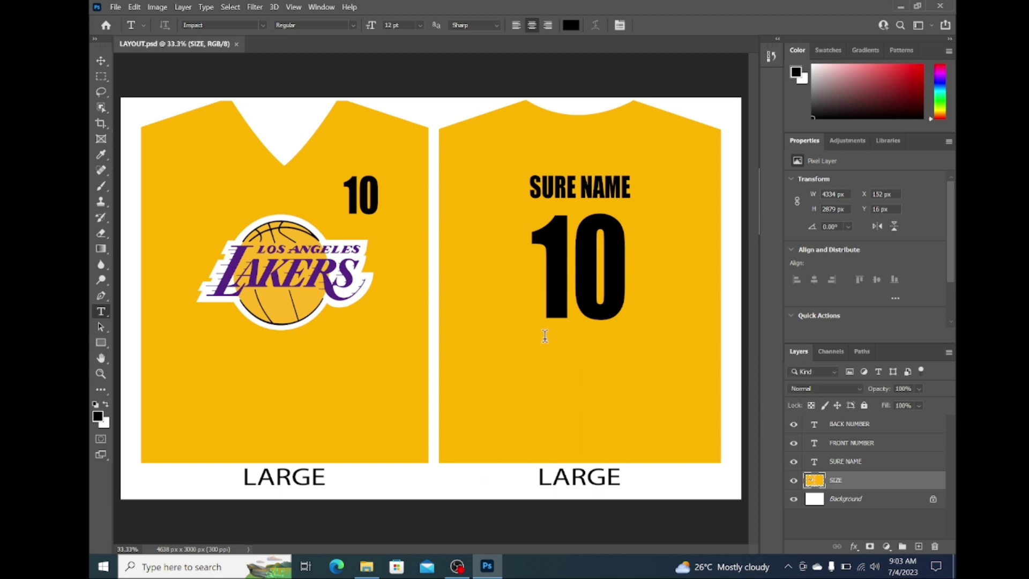
- Open the JPEG folder inside PSD AND JPEG in File Explorer, and switch back to Photoshop
{"action": "left_click", "coordinate": [367, 566]}
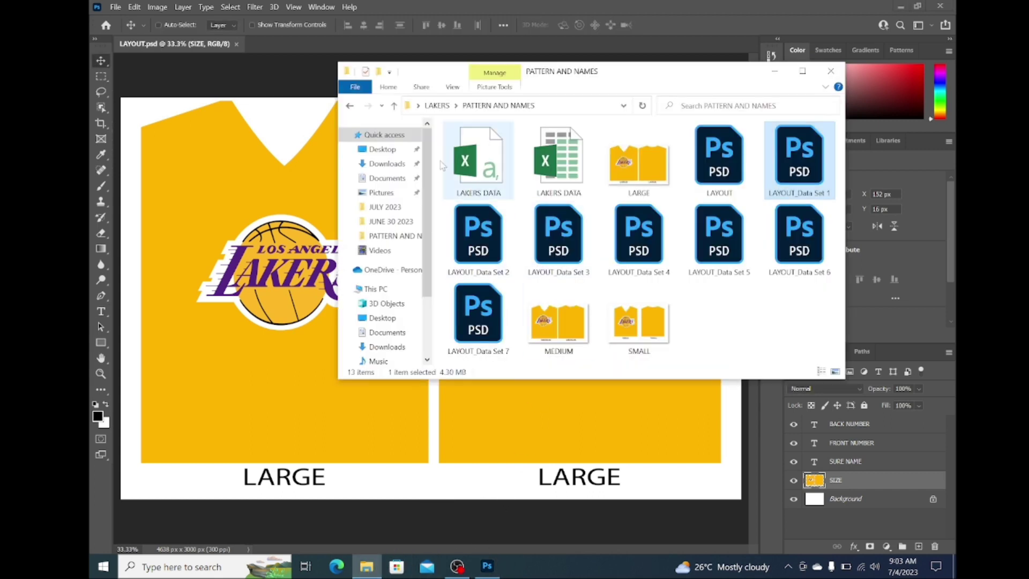
{"action": "left_click", "coordinate": [394, 105]}
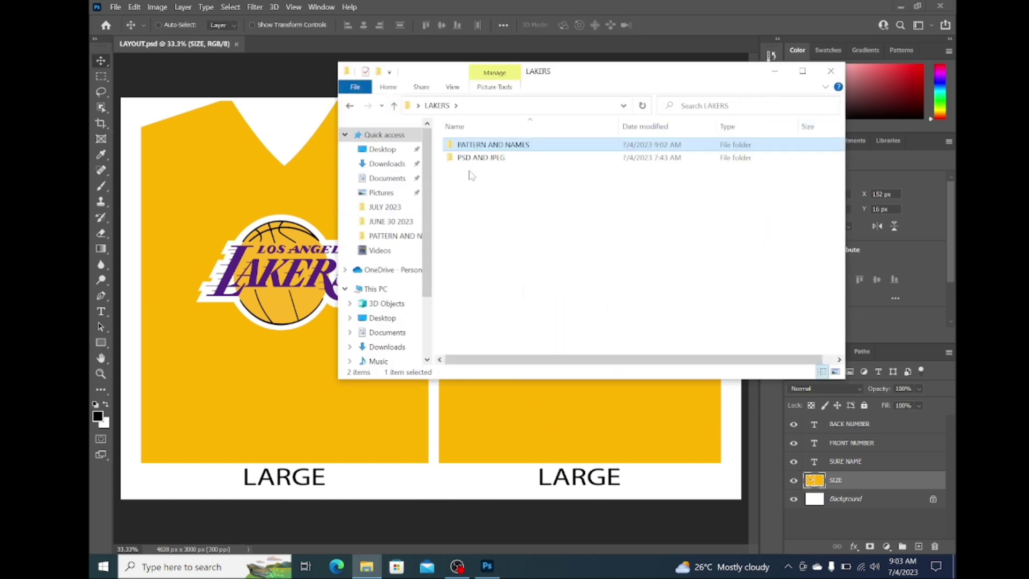
{"action": "double_click", "coordinate": [472, 156]}
{"action": "double_click", "coordinate": [465, 146]}
{"action": "left_click", "coordinate": [276, 257]}
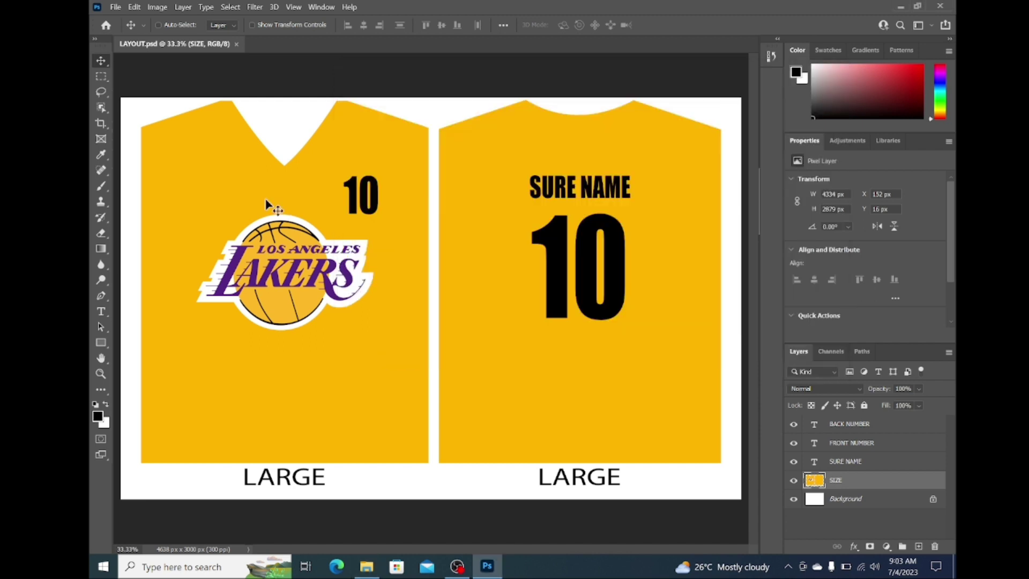
- Start the Image Processor script and choose the PATTERN AND NAMES folder as the source of the images
{"action": "left_click", "coordinate": [115, 7]}
{"action": "mouse_move", "coordinate": [181, 296]}
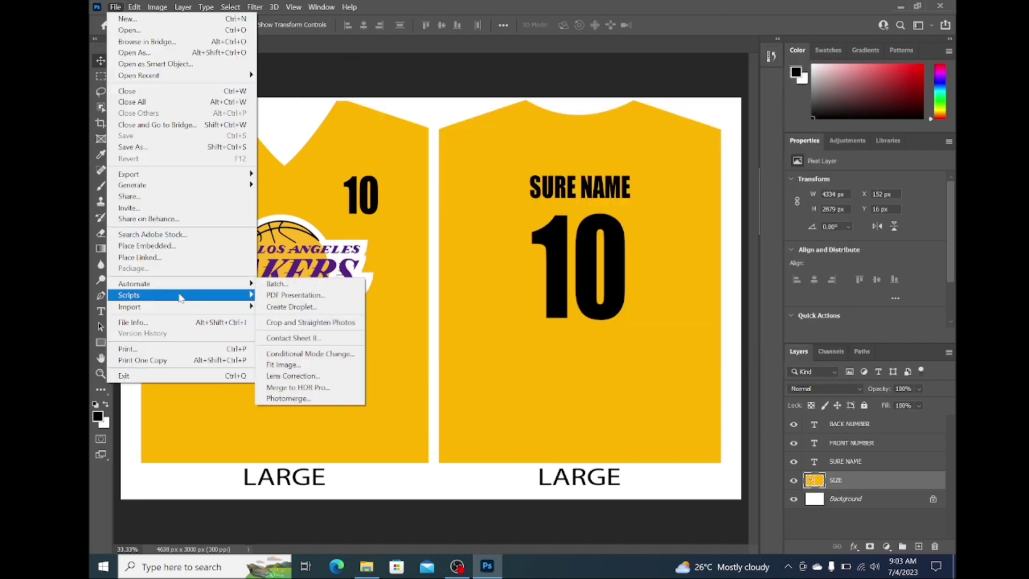
{"action": "left_click", "coordinate": [289, 295]}
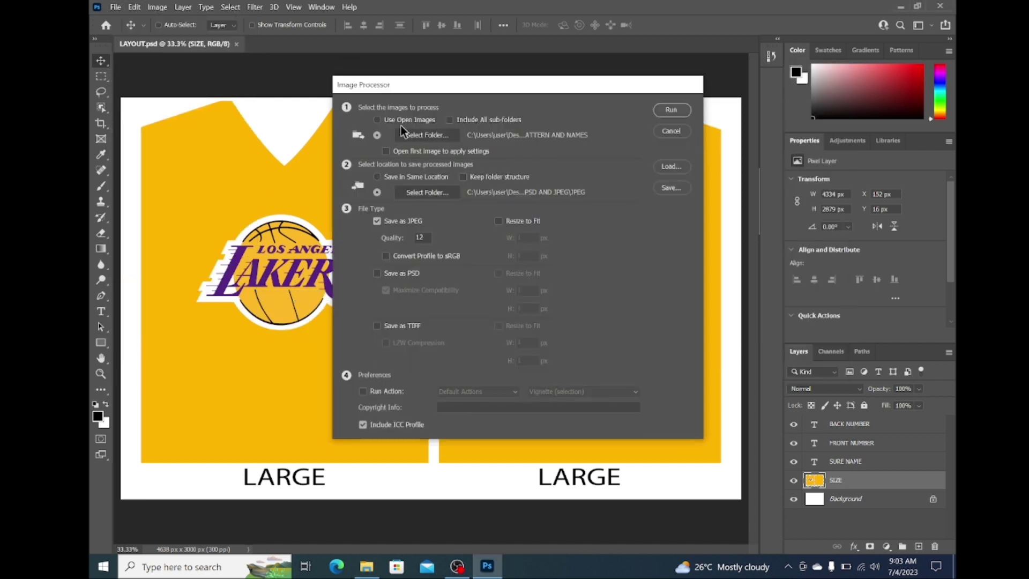
{"action": "left_click", "coordinate": [407, 135]}
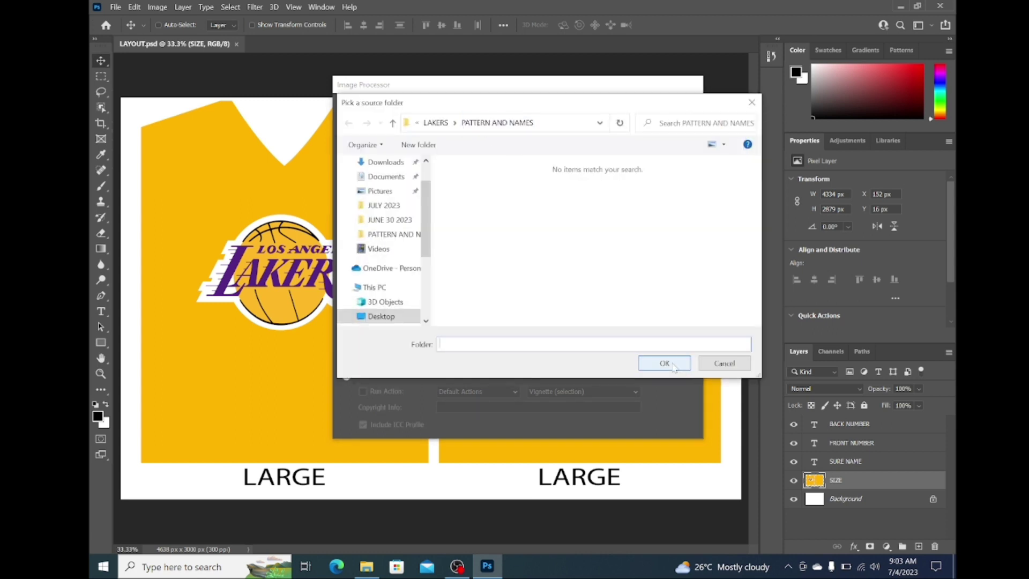
{"action": "left_click", "coordinate": [664, 363]}
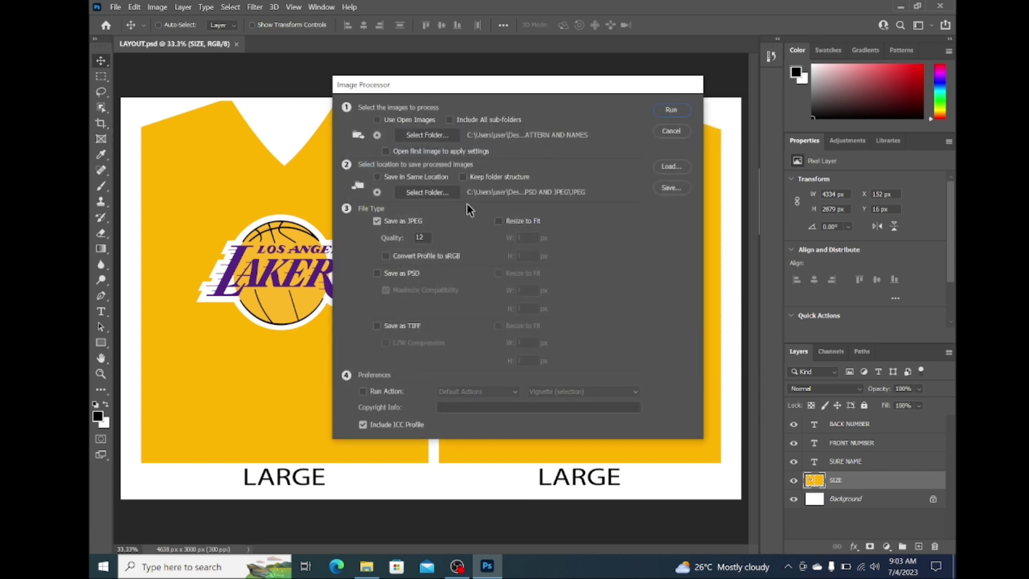
- Choose the JPEG folder inside LAKERS > PSD AND JPEG as the destination for the processed images
{"action": "left_click", "coordinate": [424, 193]}
{"action": "left_click", "coordinate": [474, 124]}
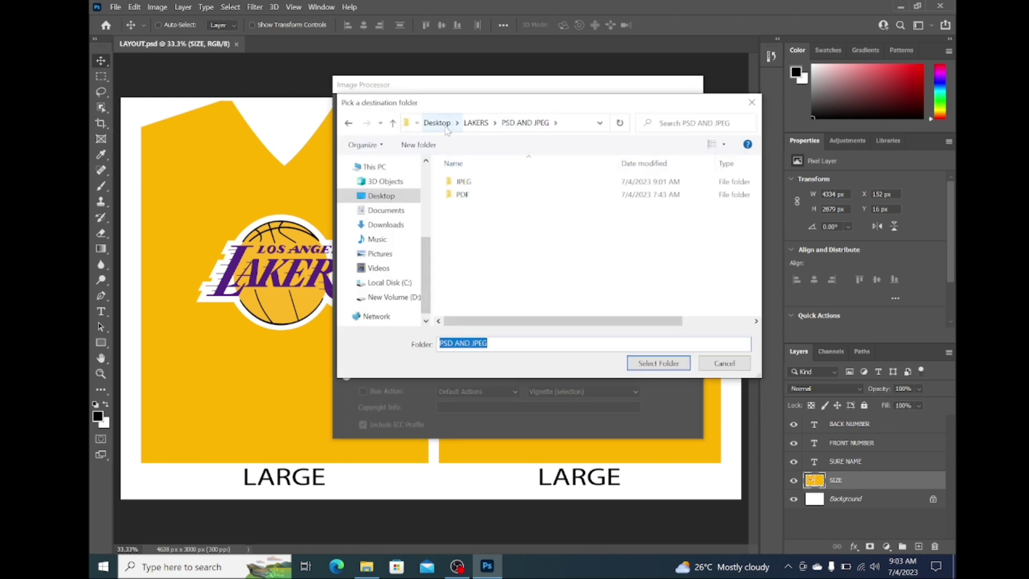
{"action": "left_click", "coordinate": [461, 177]}
{"action": "left_click", "coordinate": [664, 365]}
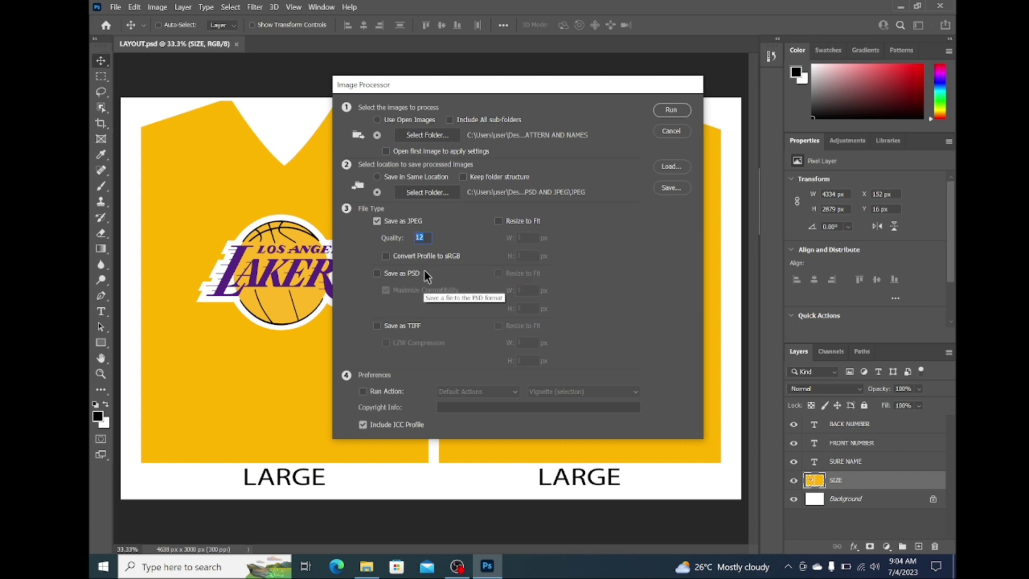
- Set the JPEG quality to 10 and leave the conversion to sRGB switched off
{"action": "left_click", "coordinate": [432, 237]}
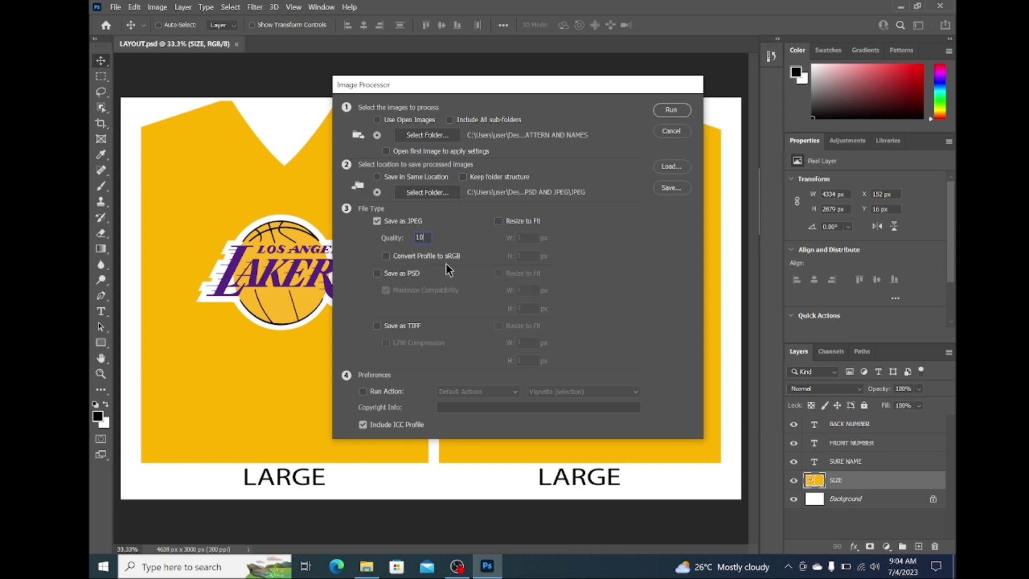
{"action": "left_click", "coordinate": [388, 259]}
{"action": "left_click", "coordinate": [388, 259]}
- Position the JPEG folder window beside the Image Processor dialog and run the batch export
{"action": "left_click", "coordinate": [366, 568]}
{"action": "left_click_drag", "start_coordinate": [529, 86], "coordinate": [706, 253]}
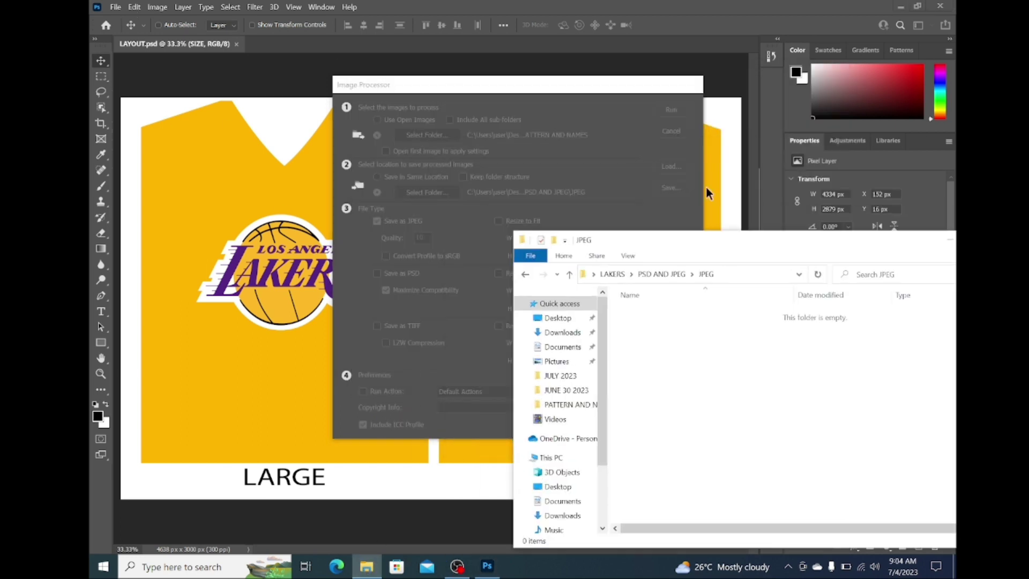
{"action": "left_click", "coordinate": [647, 90]}
{"action": "left_click", "coordinate": [366, 567]}
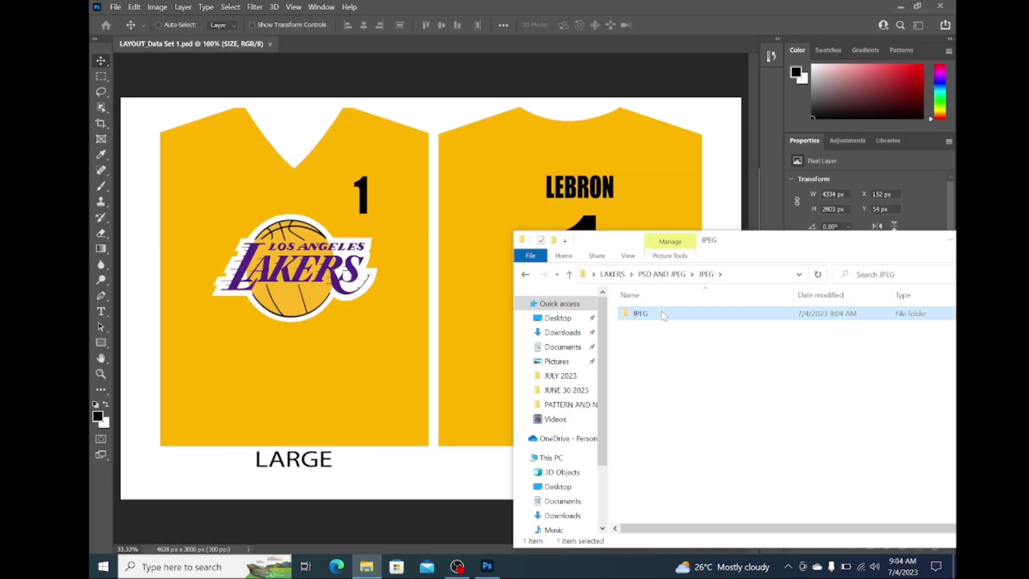
- Open the generated JPEG subfolder and review the exported jersey images in an enlarged window
{"action": "double_click", "coordinate": [664, 313]}
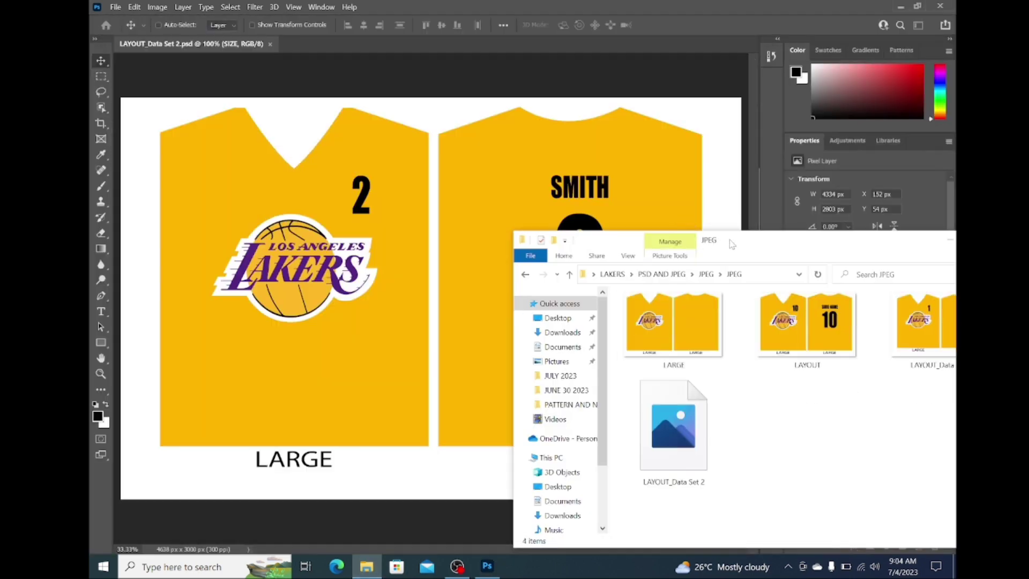
{"action": "left_click_drag", "start_coordinate": [730, 241], "coordinate": [558, 142]}
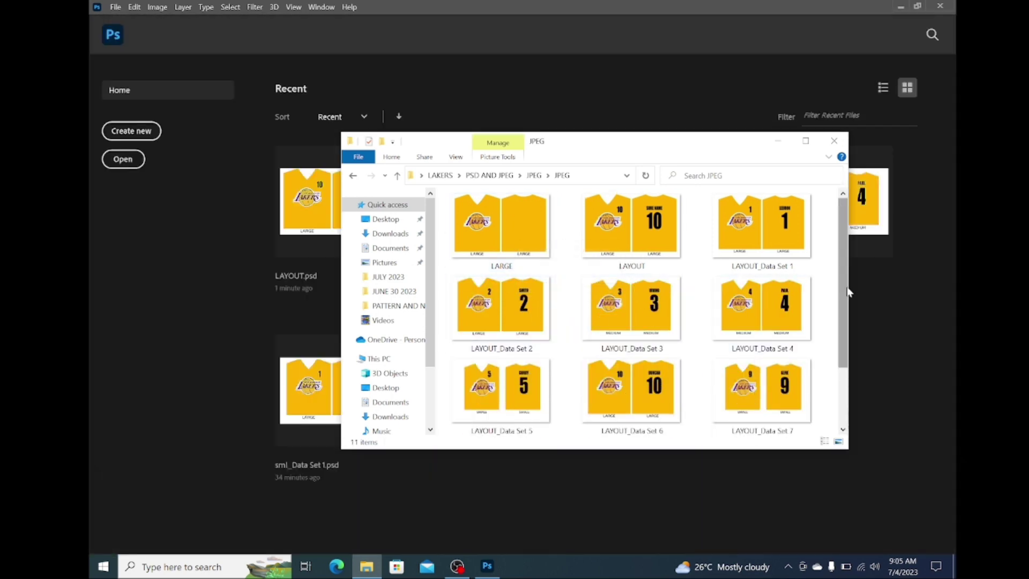
{"action": "left_click_drag", "start_coordinate": [848, 292], "coordinate": [862, 292]}
{"action": "scroll", "coordinate": [767, 417], "scroll_direction": "down", "scroll_amount": 2}
{"action": "left_click", "coordinate": [651, 405]}
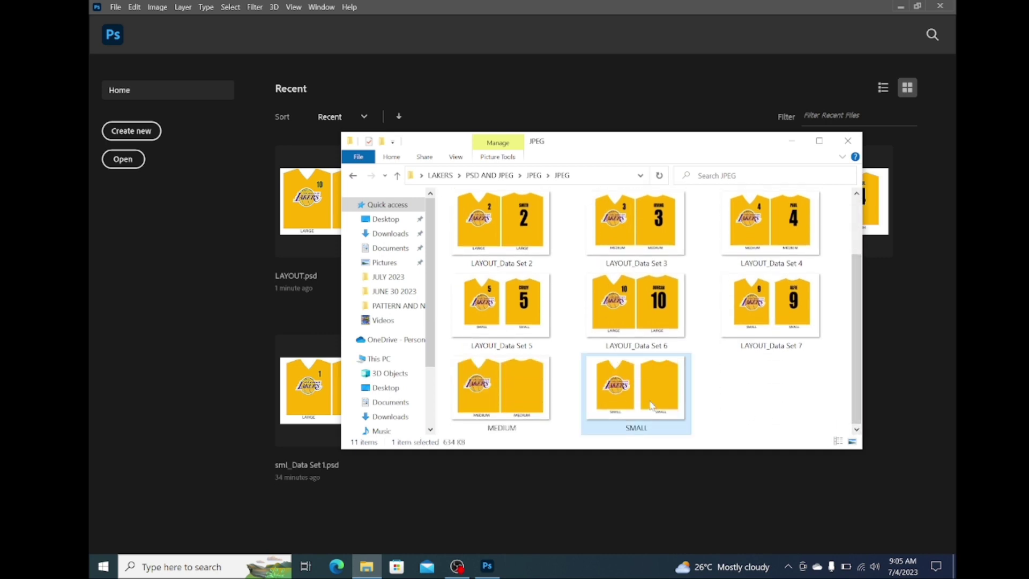
{"action": "left_click", "coordinate": [489, 569]}
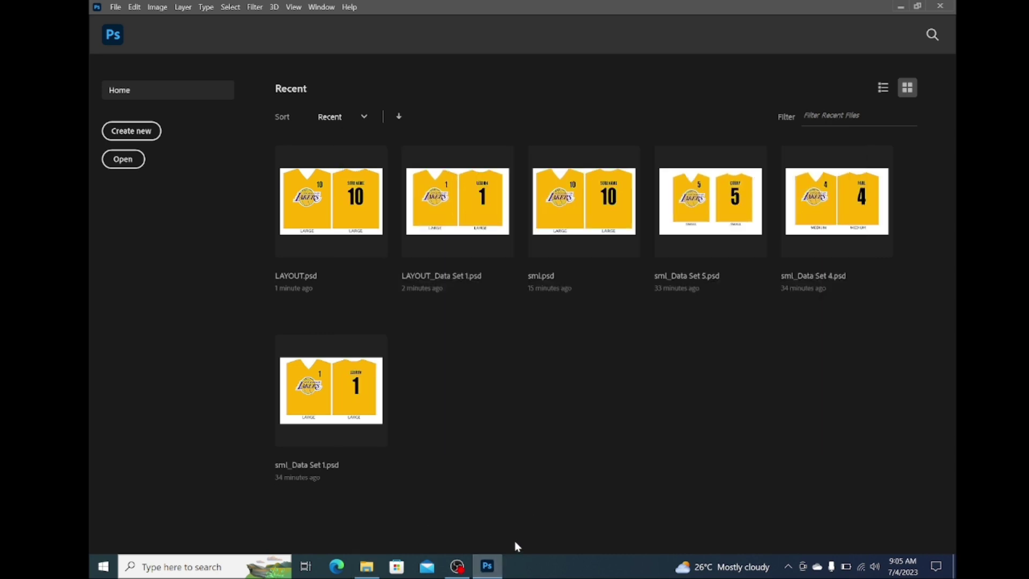
{"action": "left_click", "coordinate": [367, 569]}
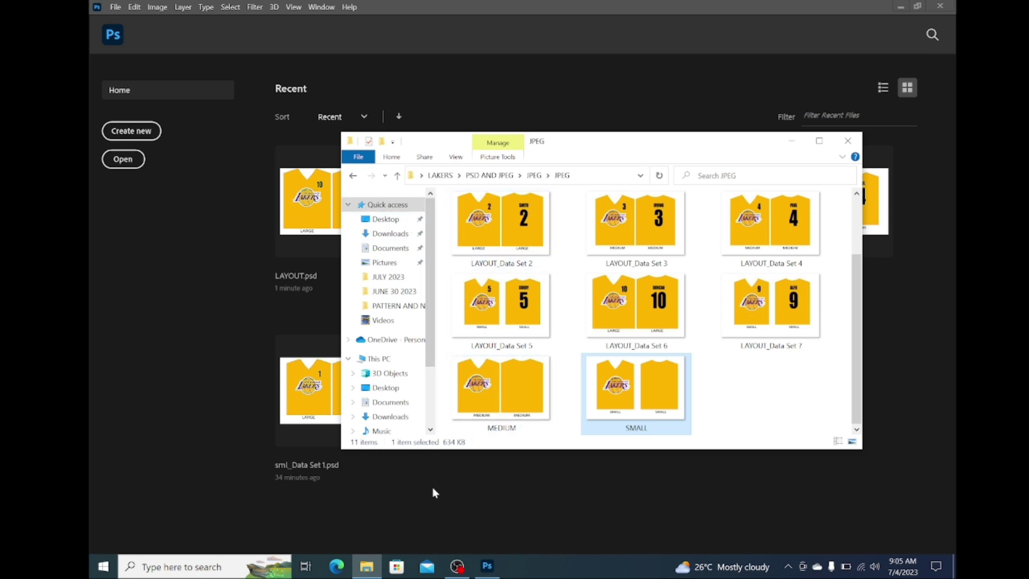
- Close Photoshop and open the LAKERS DATA workbook in Excel from the PATTERN AND NAMES folder
{"action": "left_click", "coordinate": [900, 49]}
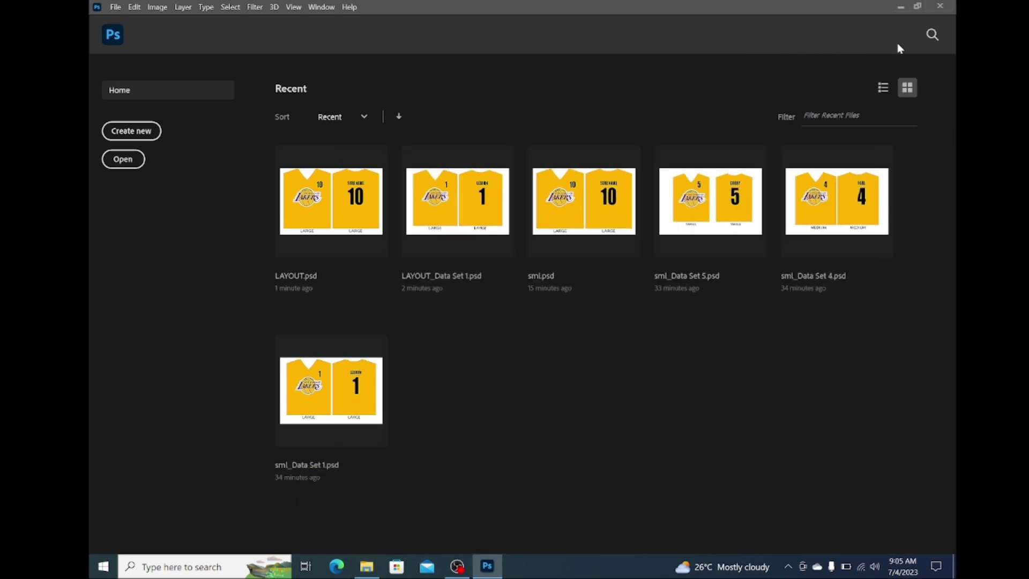
{"action": "left_click", "coordinate": [940, 6]}
{"action": "double_click", "coordinate": [516, 80]}
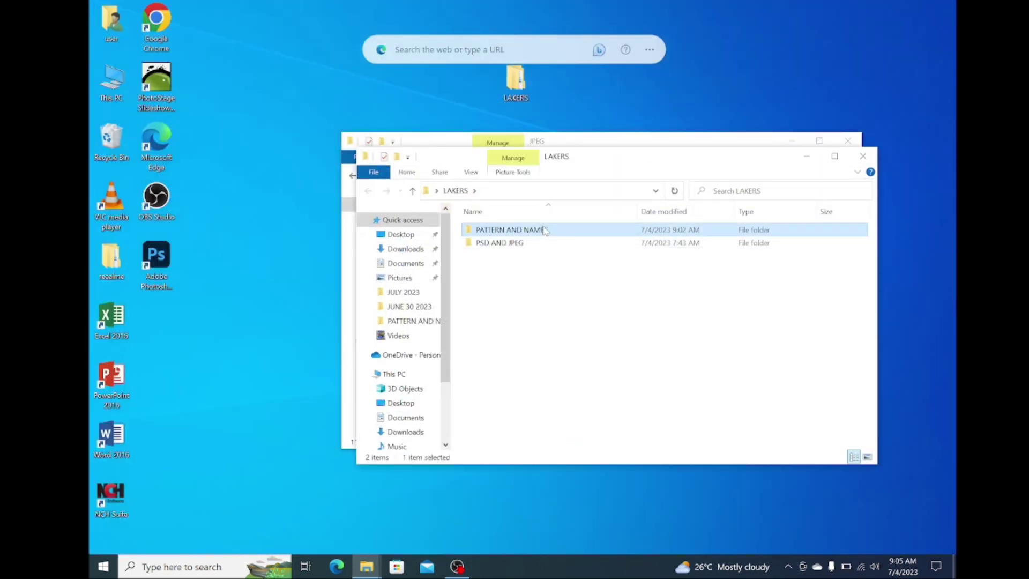
{"action": "double_click", "coordinate": [545, 230]}
{"action": "left_click", "coordinate": [590, 260]}
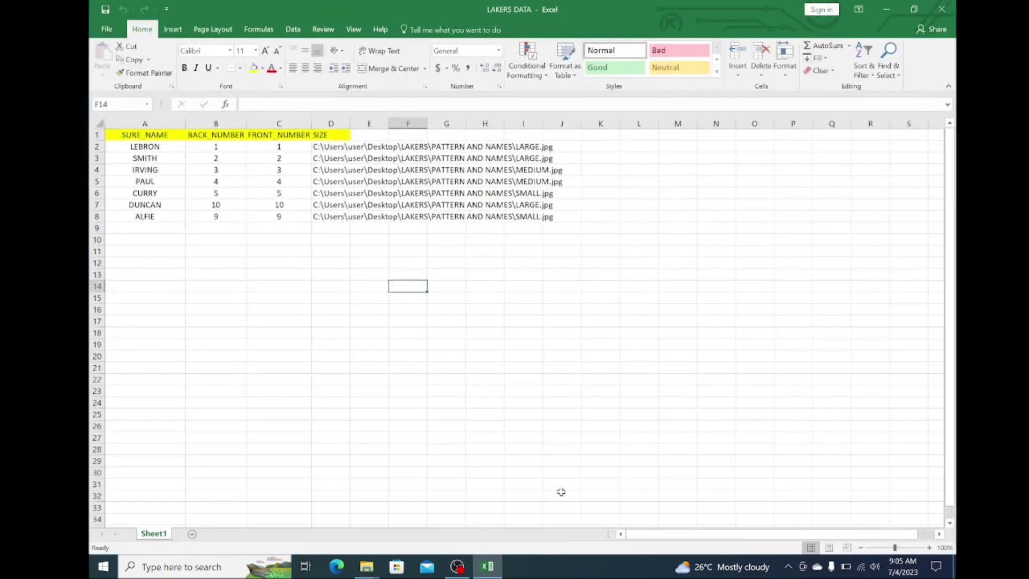
- Delete the blank MEDIUM, SMALL and LARGE pattern images from the exported JPEG folder
{"action": "mouse_move", "coordinate": [362, 572]}
{"action": "left_click", "coordinate": [324, 512]}
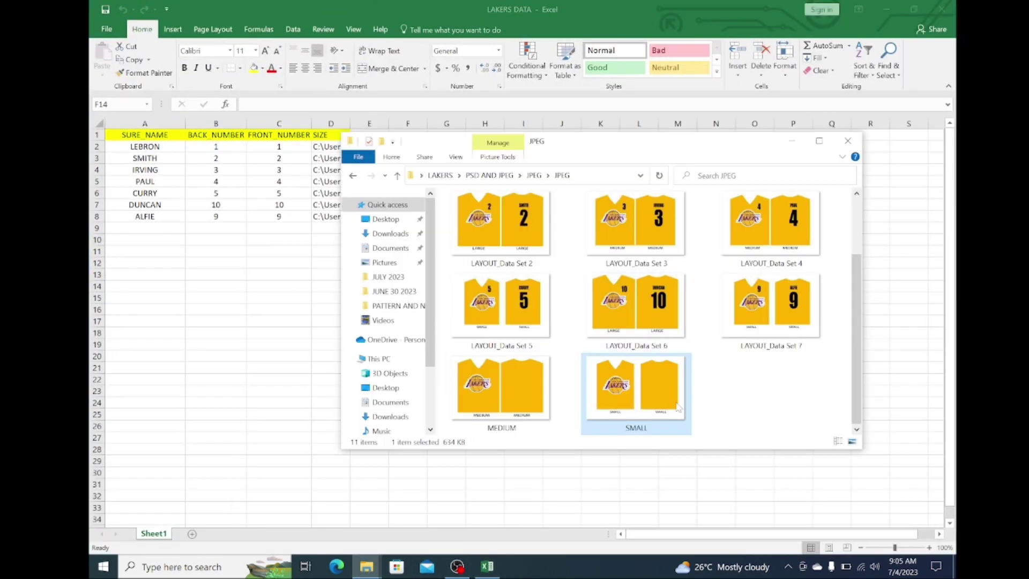
{"action": "left_click_drag", "start_coordinate": [750, 407], "coordinate": [474, 385]}
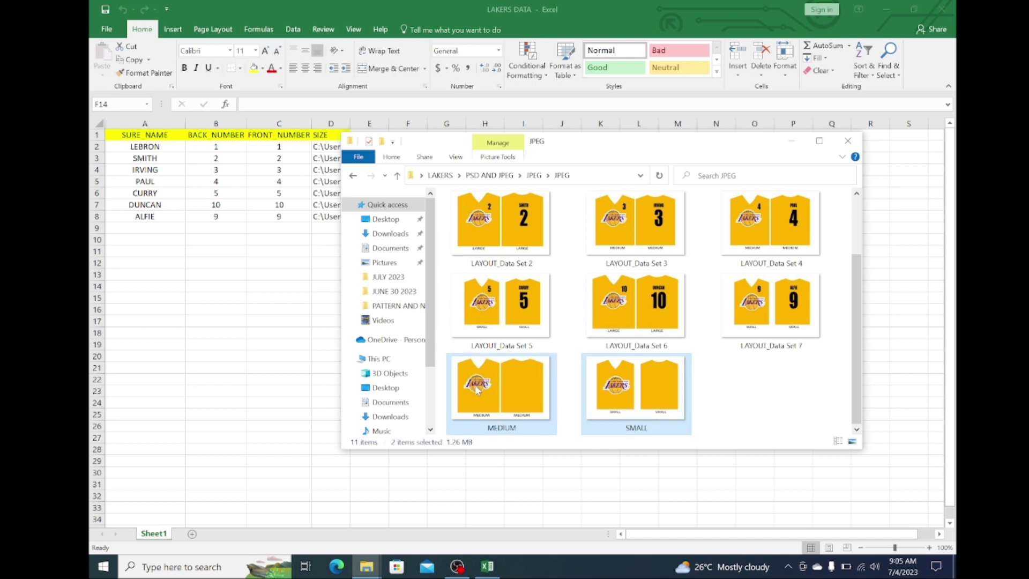
{"action": "key", "text": "Delete"}
{"action": "left_click", "coordinate": [505, 230]}
{"action": "key", "text": "Delete"}
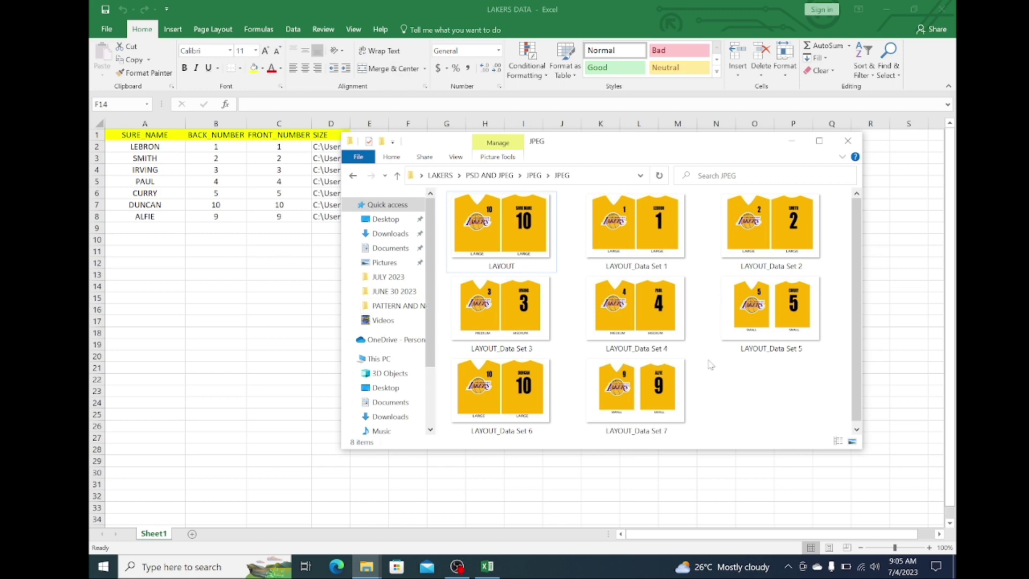
- Compare the exported Data Set 7, 6 and 5 jerseys in the image viewer with the names and numbers in the spreadsheet
{"action": "double_click", "coordinate": [525, 391]}
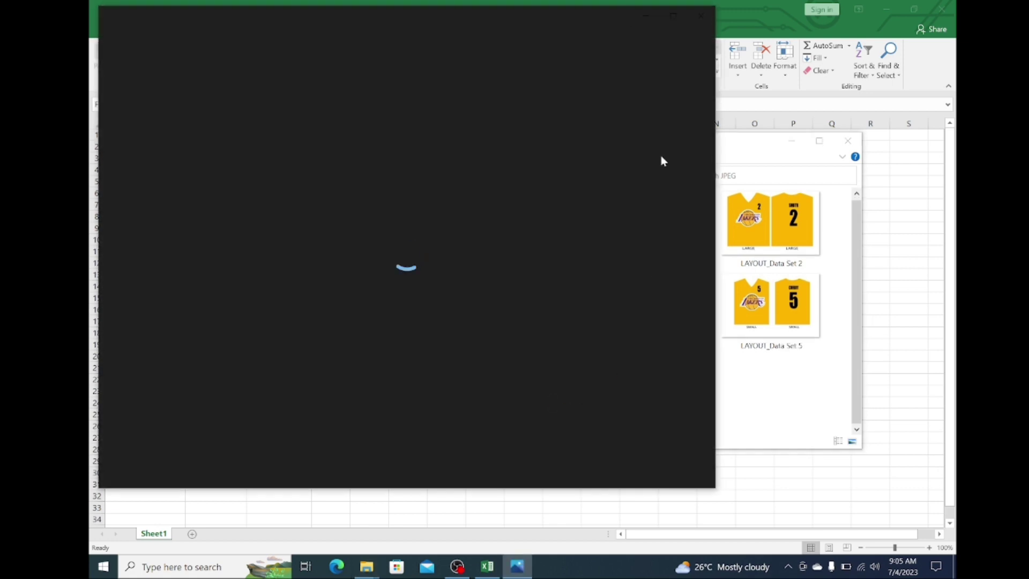
{"action": "key", "text": "Right"}
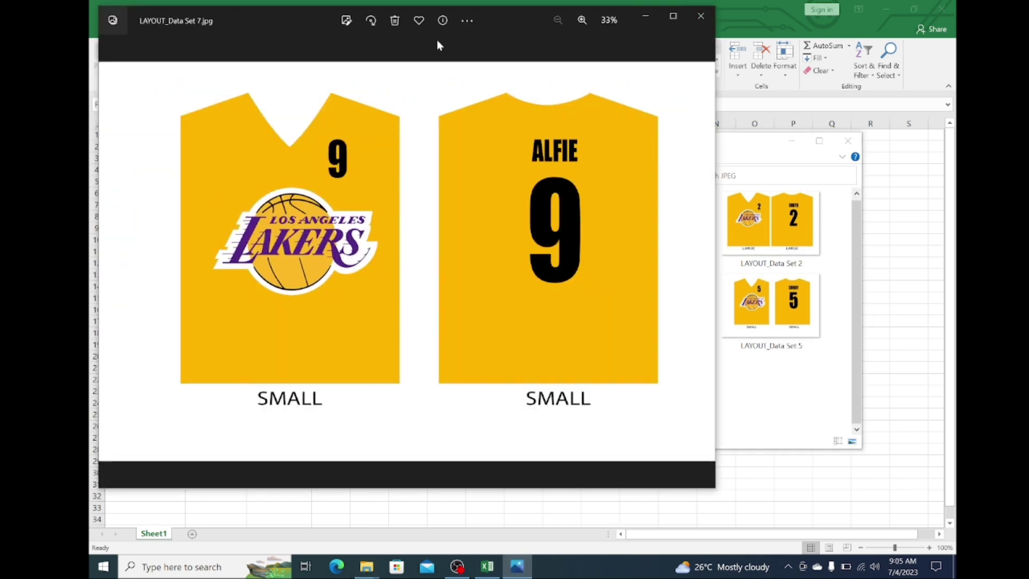
{"action": "left_click_drag", "start_coordinate": [312, 22], "coordinate": [322, 91]}
{"action": "left_click", "coordinate": [848, 140]}
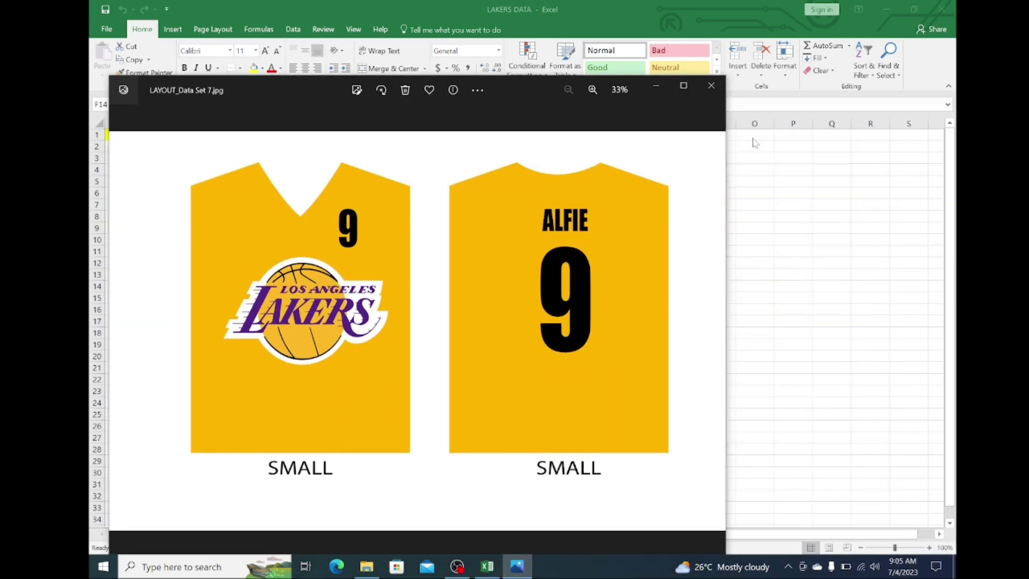
{"action": "left_click_drag", "start_coordinate": [512, 87], "coordinate": [675, 89]}
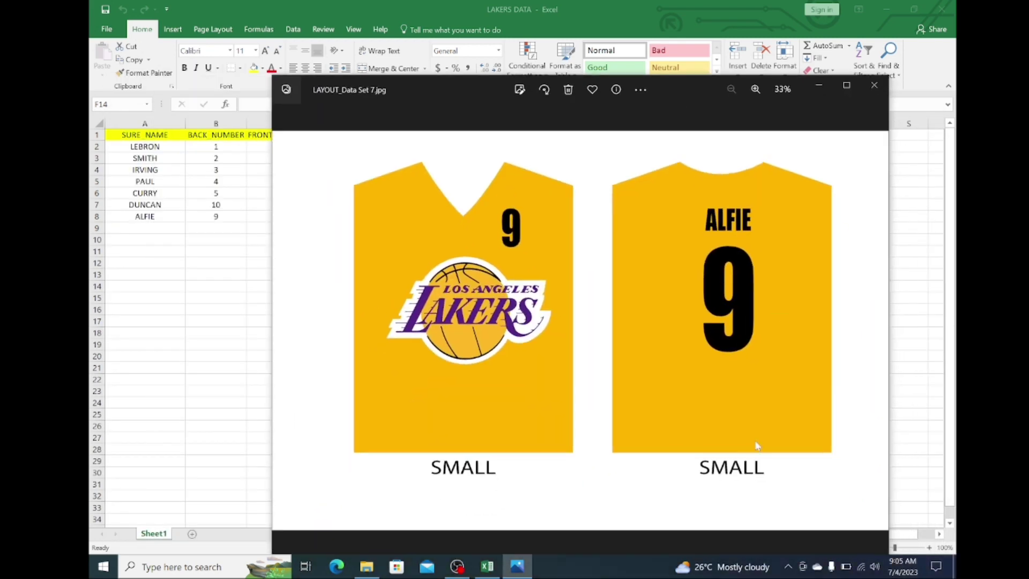
{"action": "left_click", "coordinate": [283, 331]}
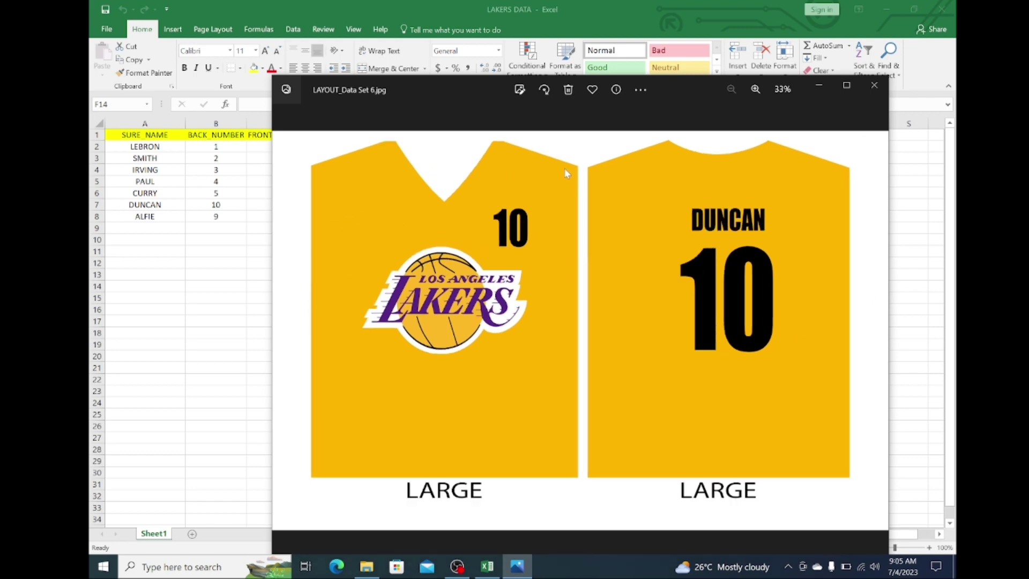
{"action": "left_click_drag", "start_coordinate": [680, 83], "coordinate": [742, 117]}
{"action": "left_click", "coordinate": [340, 360]}
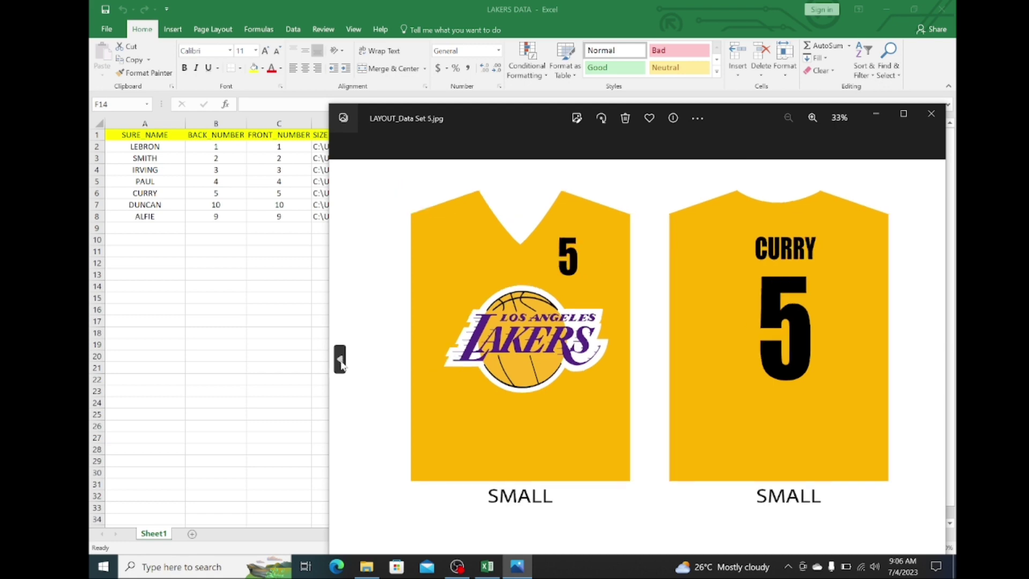
{"action": "mouse_move", "coordinate": [541, 113]}
{"action": "left_mouse_down"}
{"action": "mouse_move", "coordinate": [489, 238]}
{"action": "mouse_move", "coordinate": [323, 210]}
{"action": "mouse_move", "coordinate": [539, 95]}
{"action": "left_mouse_up"}
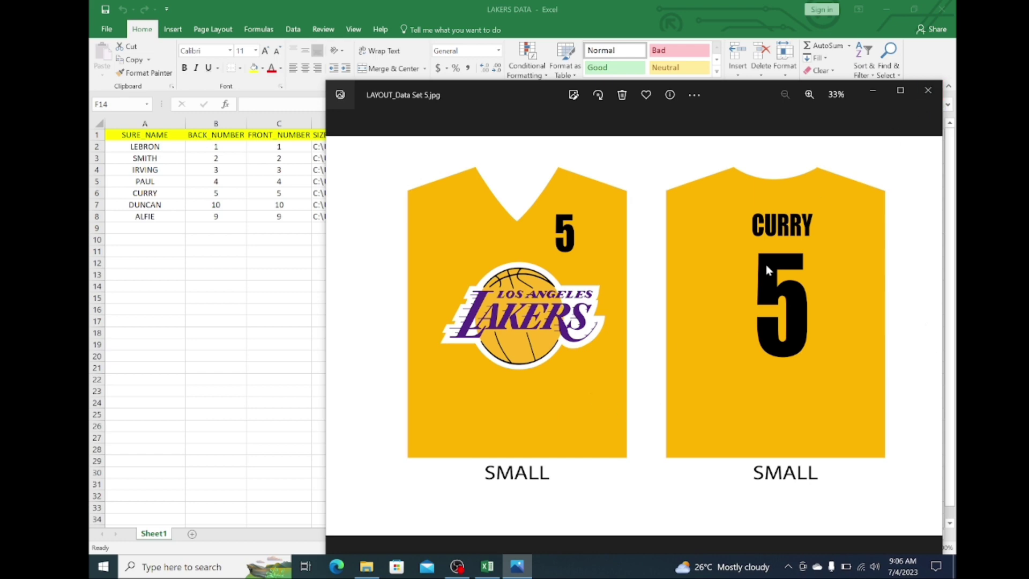
- Minimize the LAKERS DATA workbook and close the PATTERN AND NAMES folder window
{"action": "left_click", "coordinate": [887, 10]}
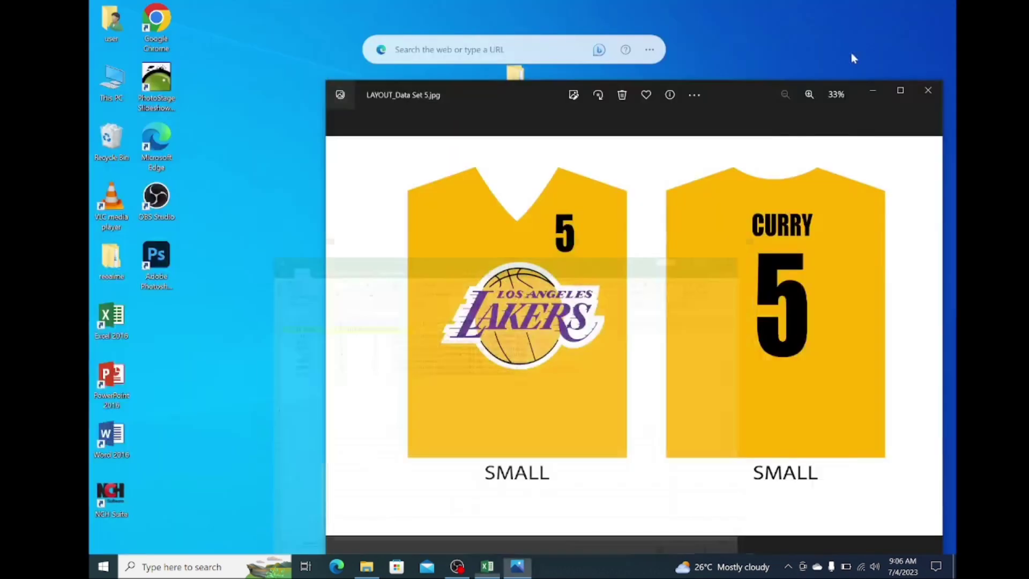
{"action": "left_click_drag", "start_coordinate": [500, 88], "coordinate": [426, 117]}
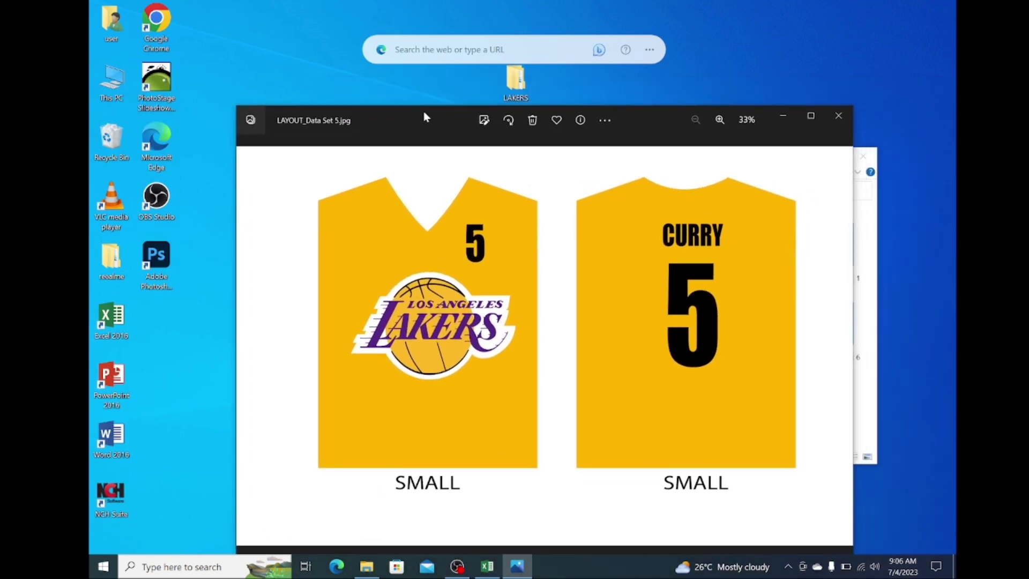
{"action": "left_click", "coordinate": [872, 252]}
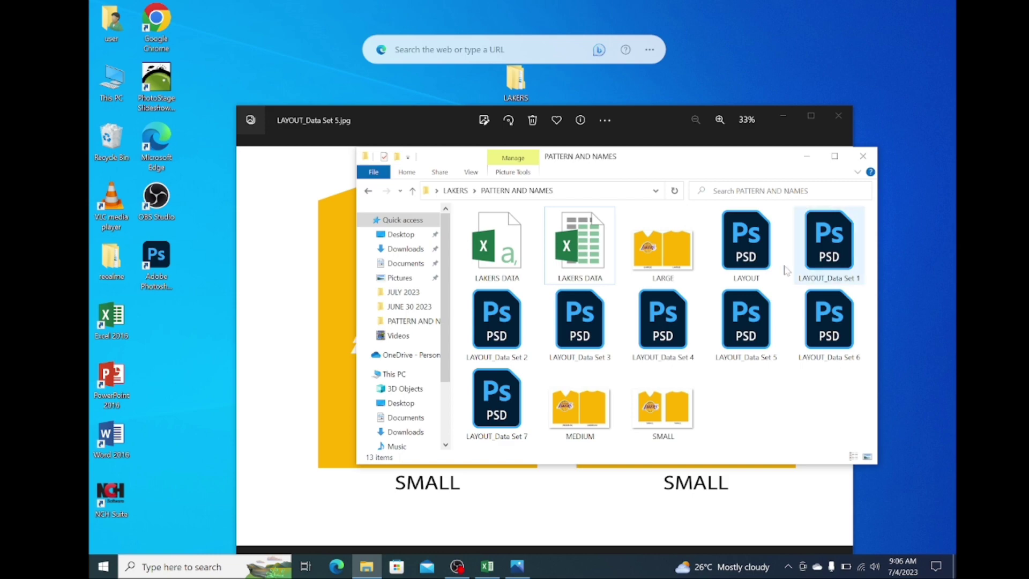
{"action": "left_click", "coordinate": [867, 161]}
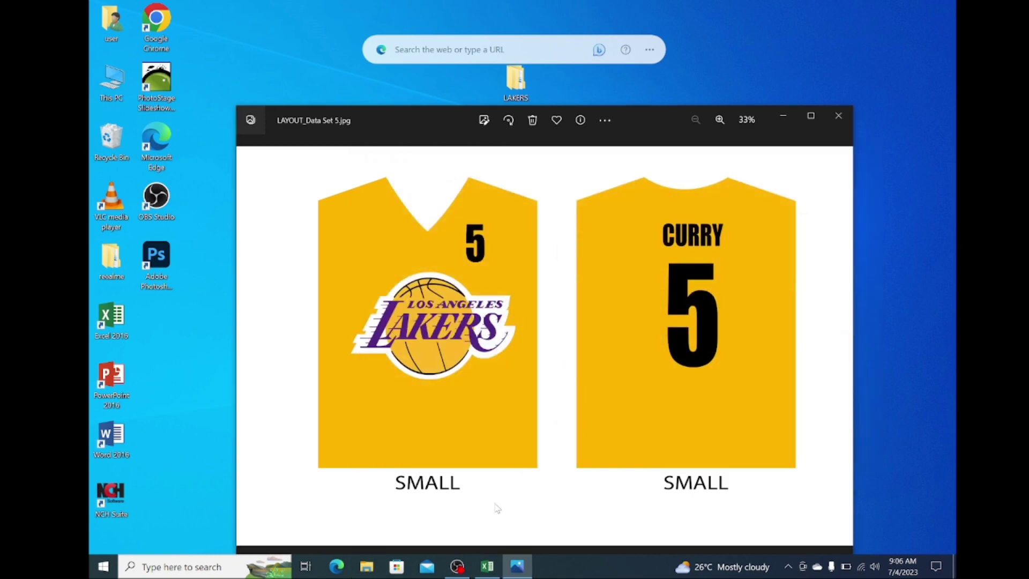